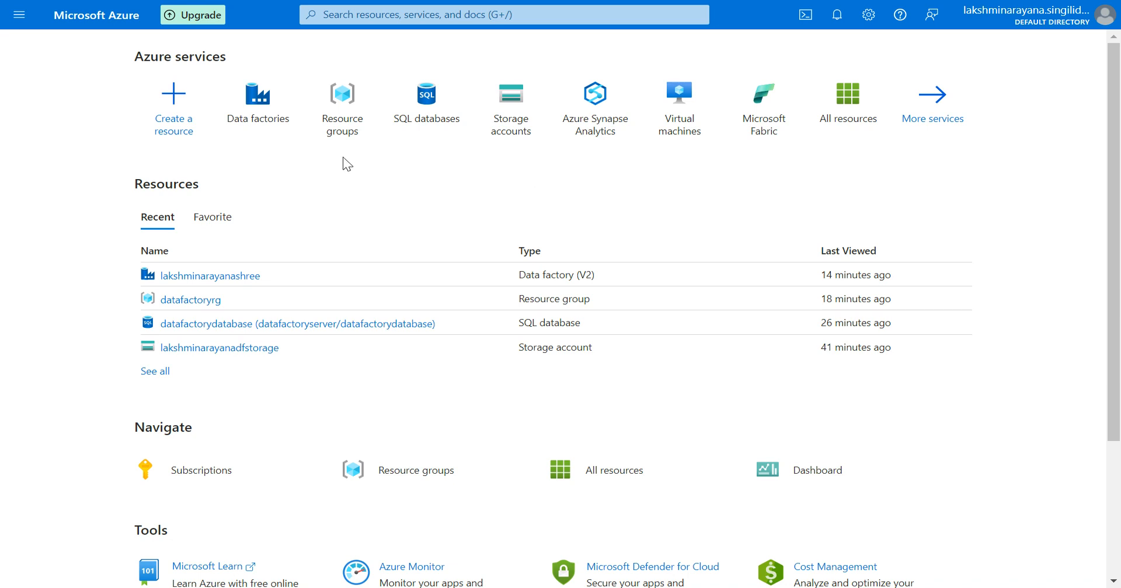
Open the datafactoryrg resource group from the resource groups list.
click(341, 138)
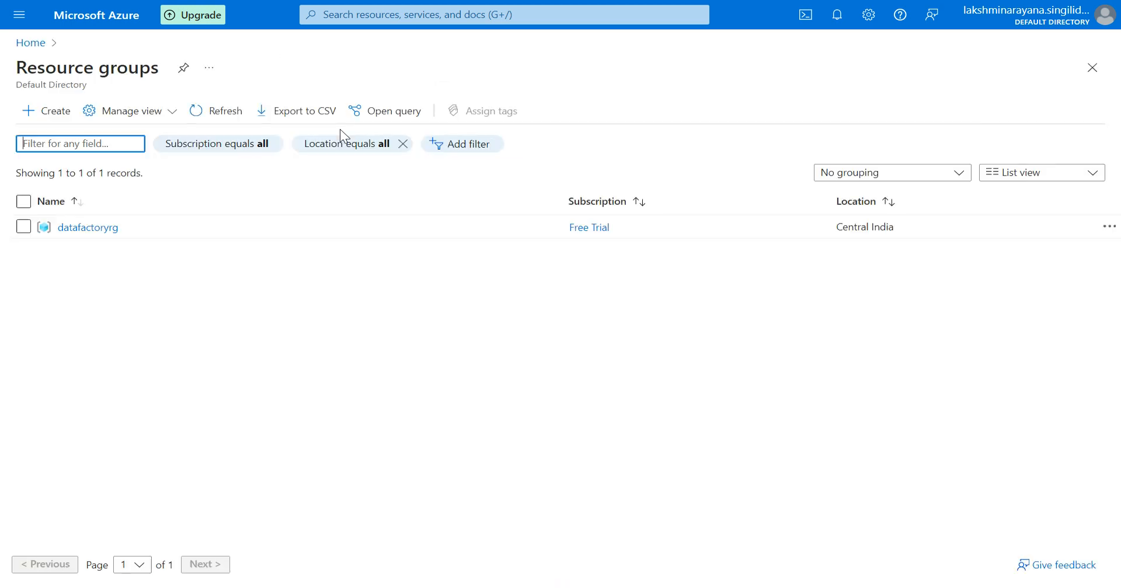
click(30, 44)
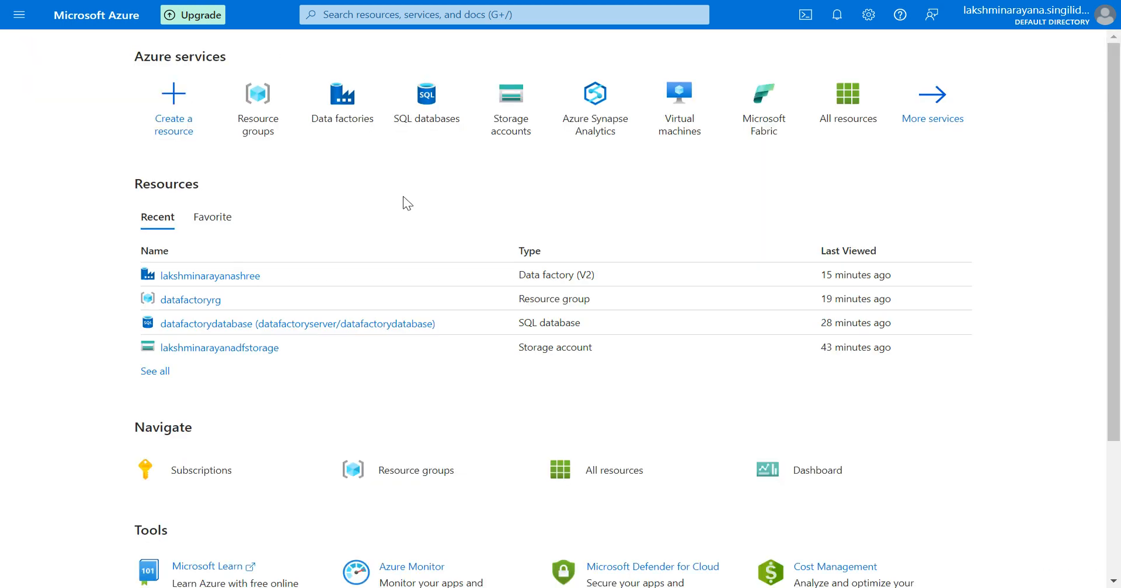
click(253, 126)
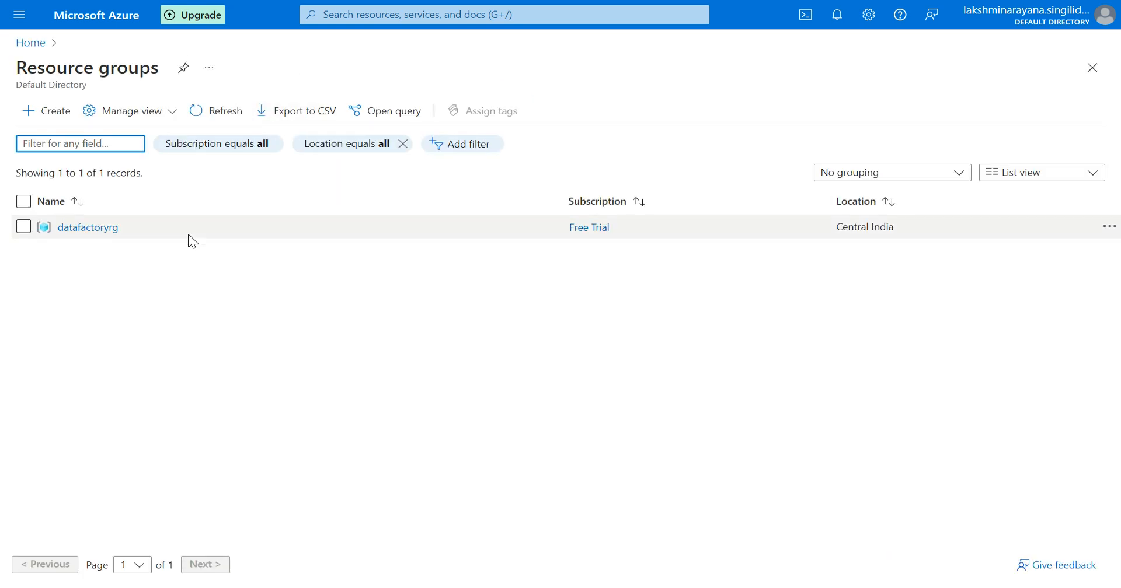
click(88, 229)
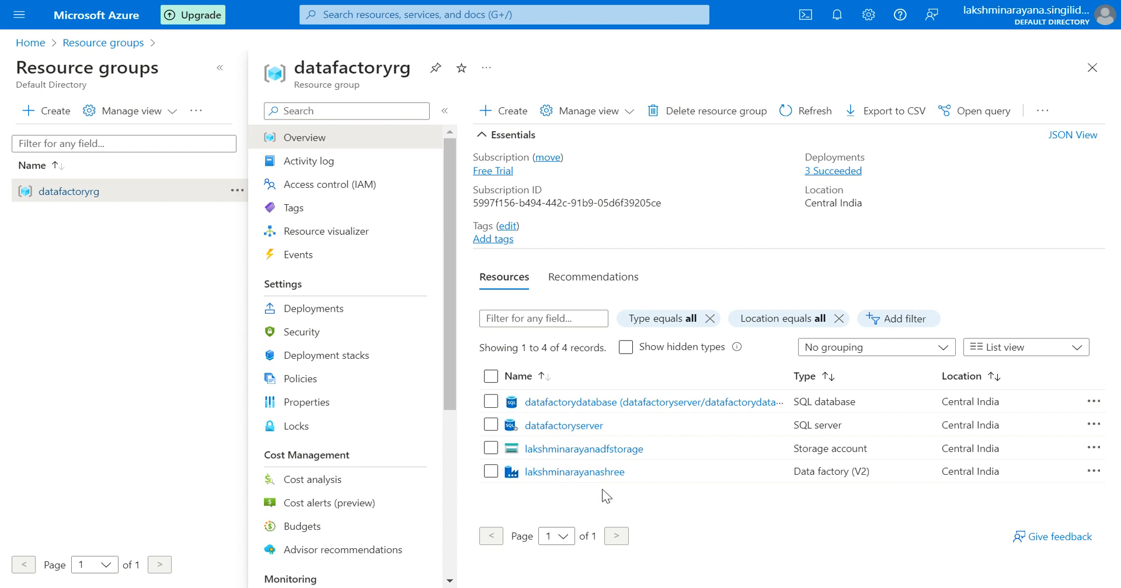
Open the storage account's containers and view the files inside the input container.
click(587, 449)
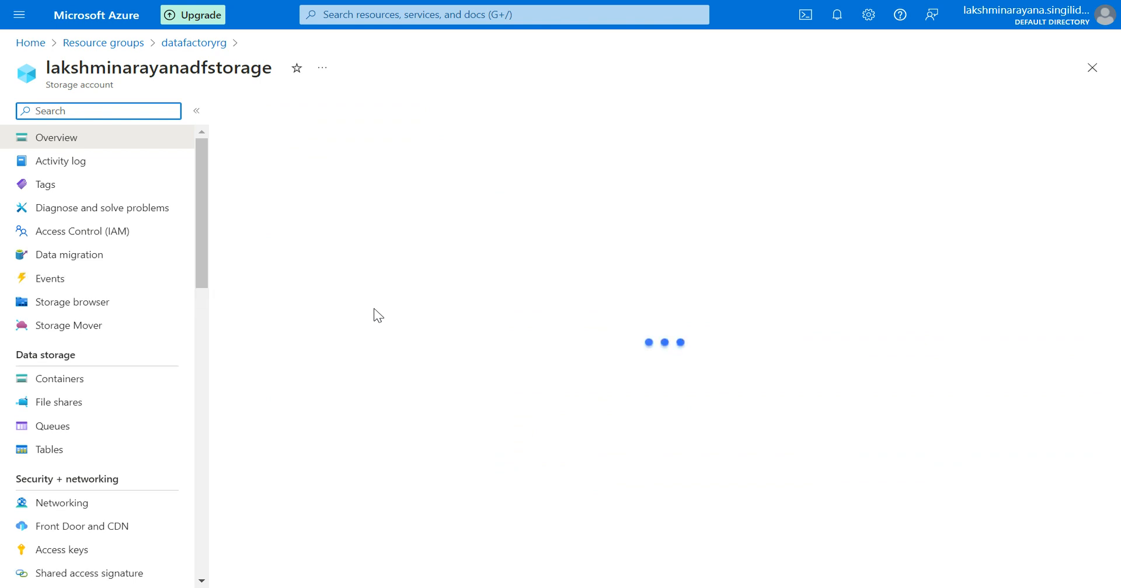
click(111, 381)
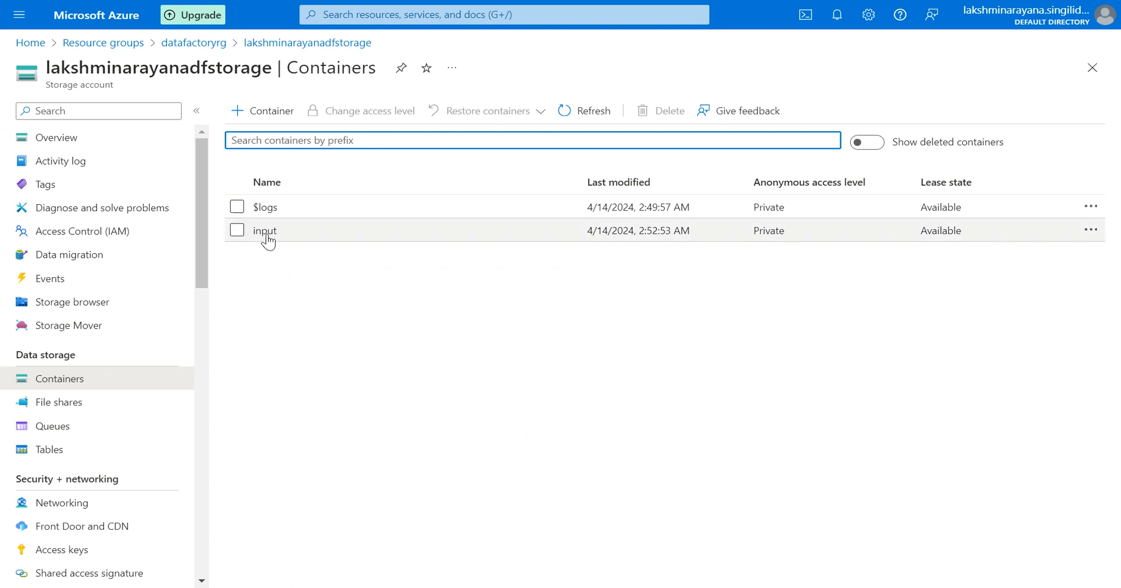
click(265, 232)
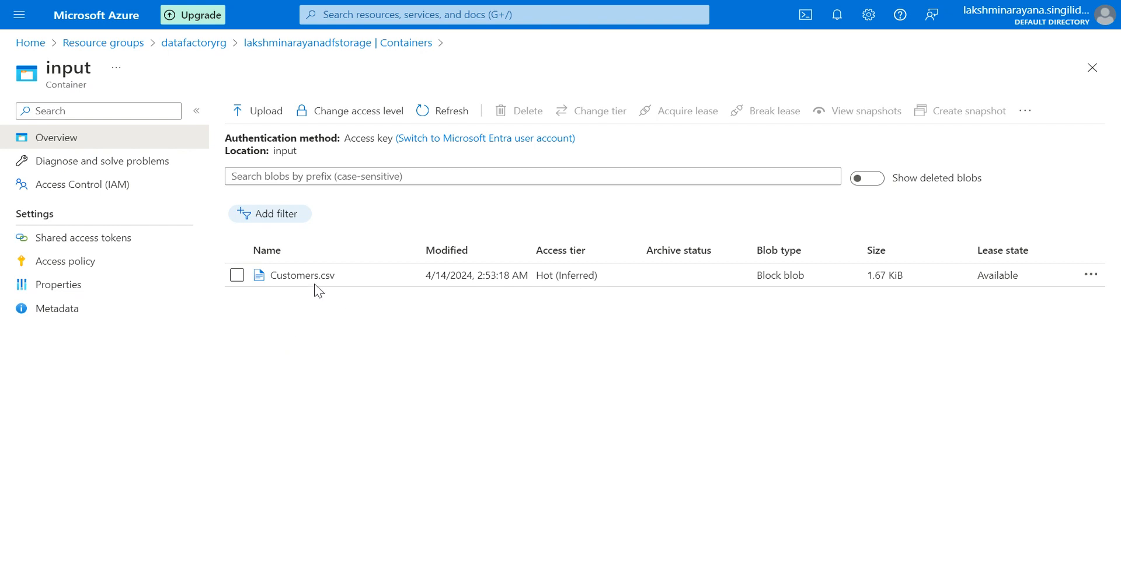
click(296, 43)
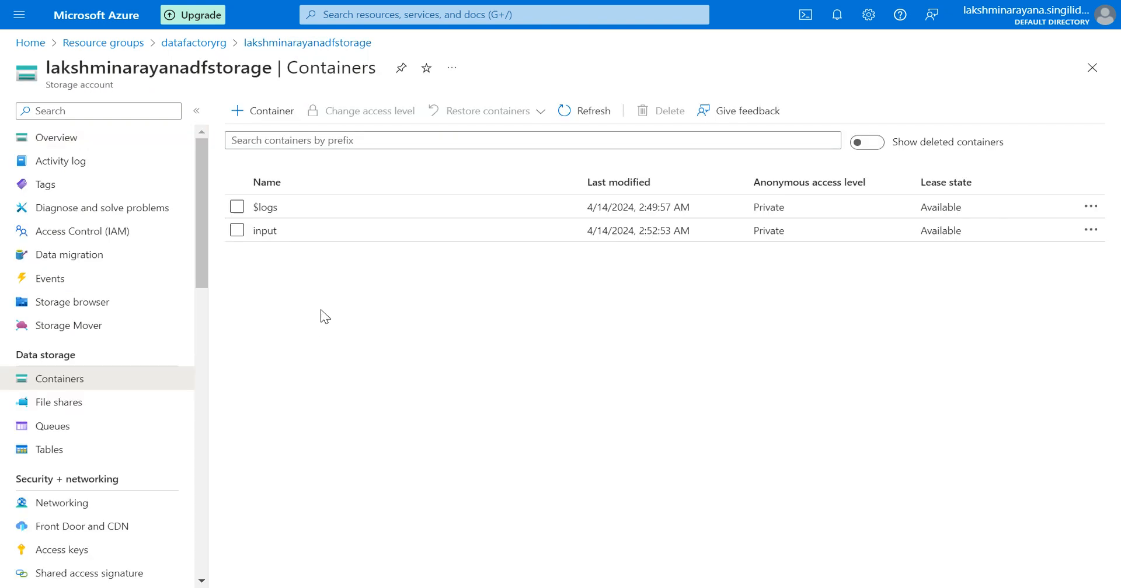
Create a new blob container named outputsink in the storage account.
click(254, 119)
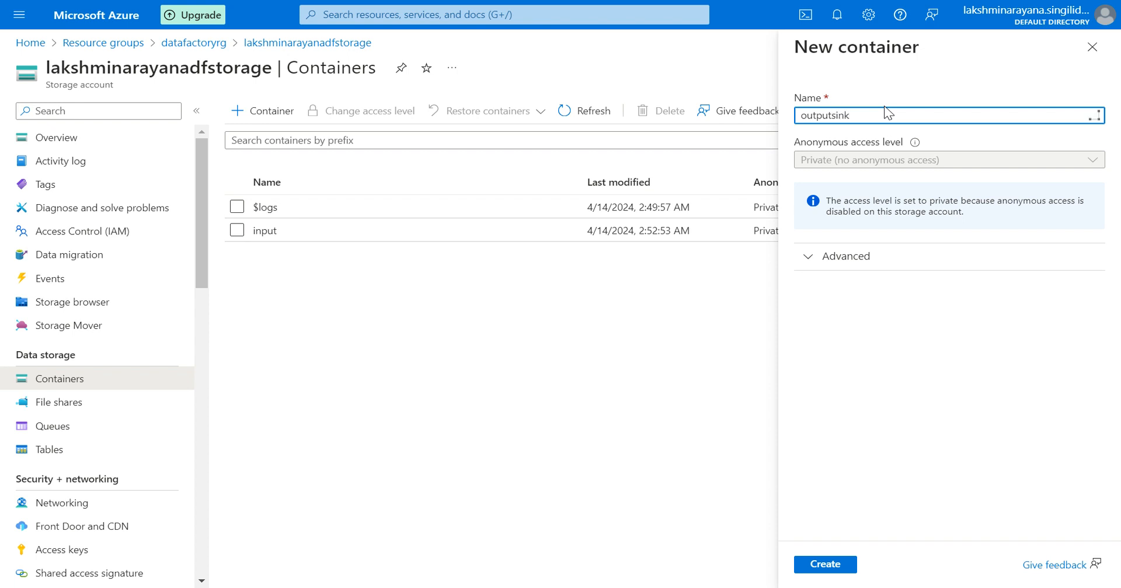
click(822, 566)
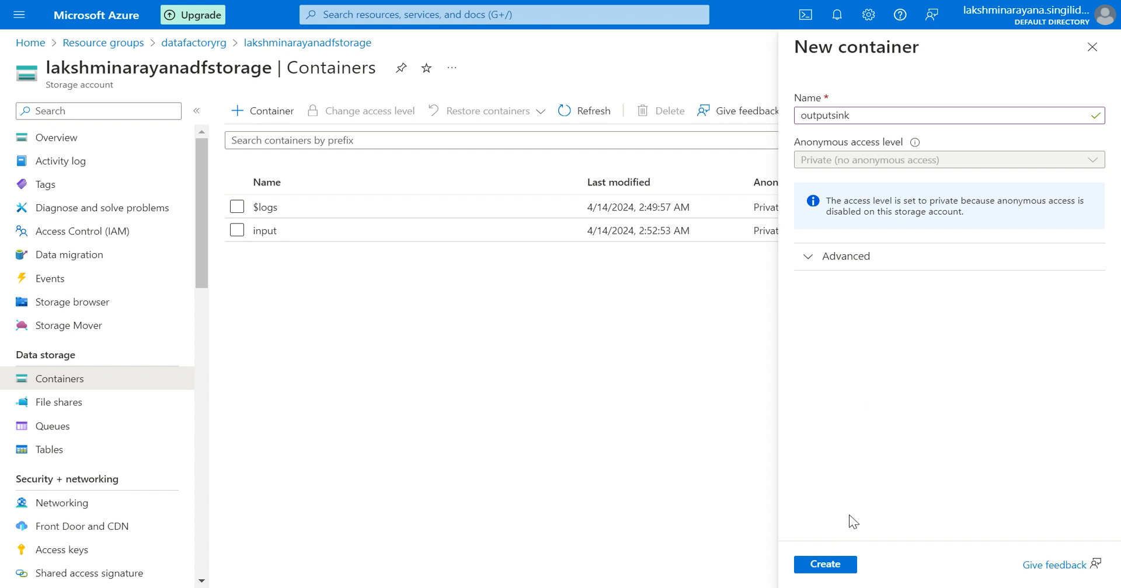
click(832, 561)
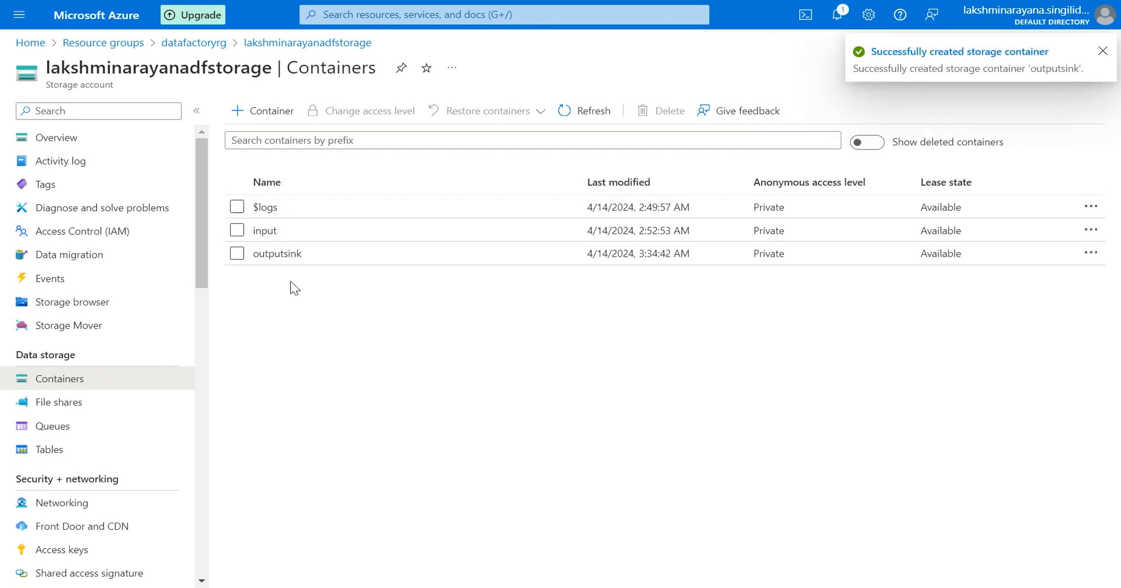
Inspect the contents of the input and outputsink containers.
click(262, 236)
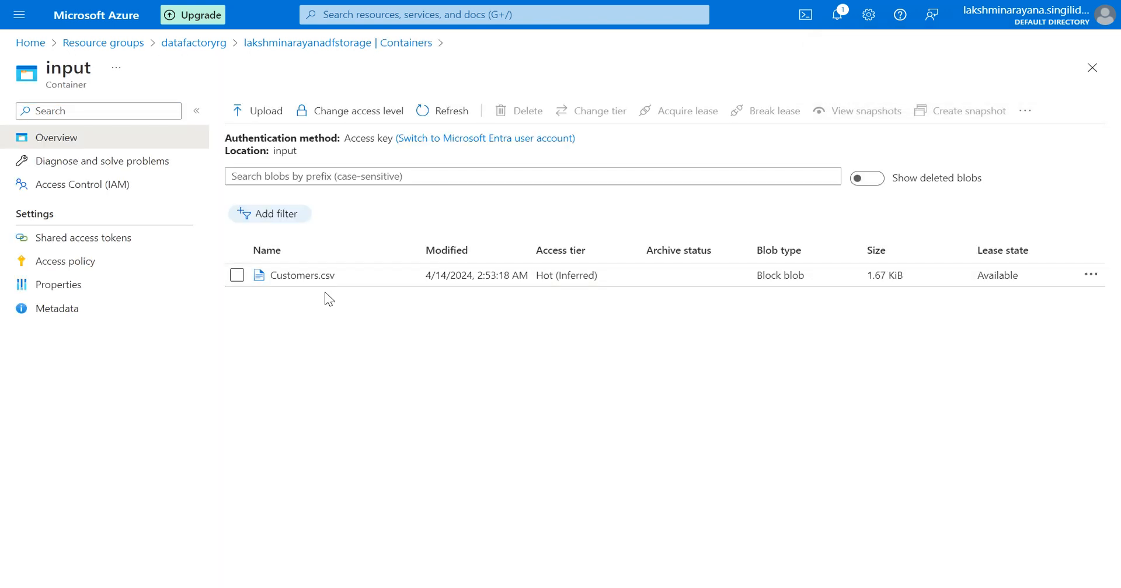
click(316, 44)
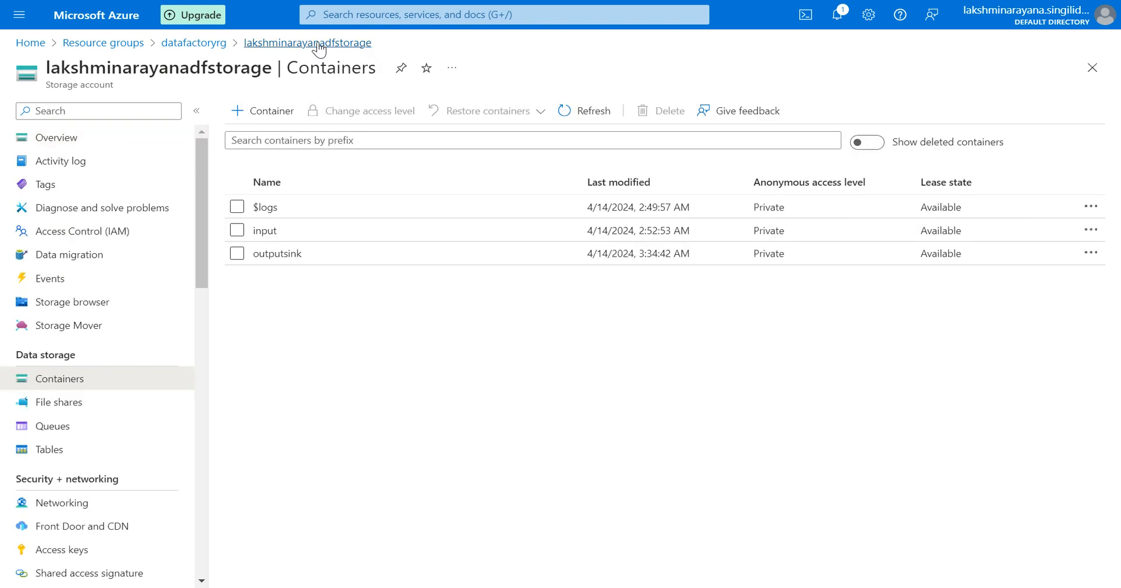
click(277, 254)
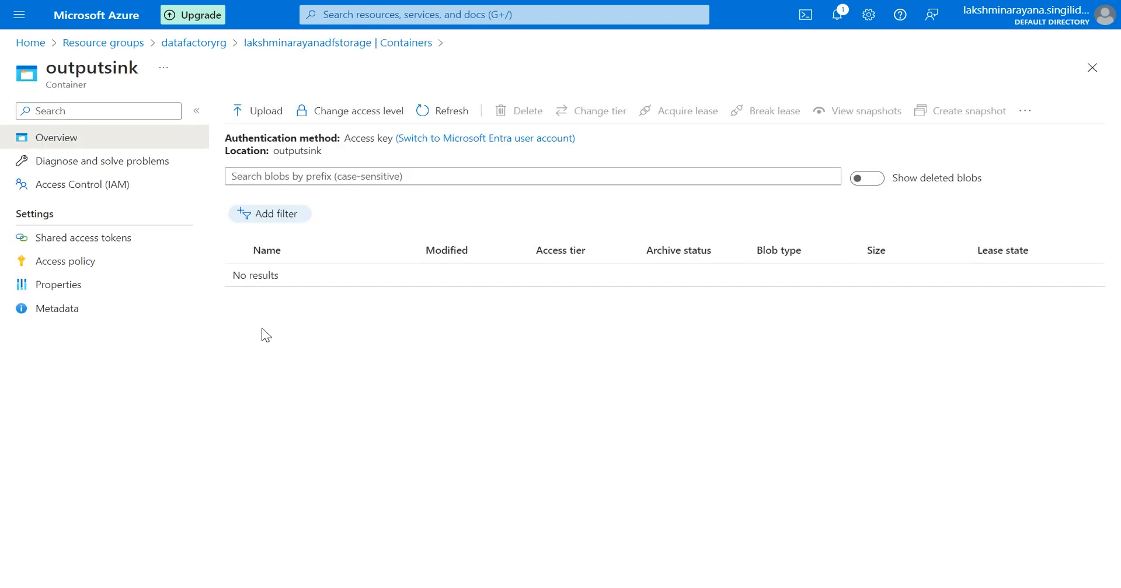
click(289, 45)
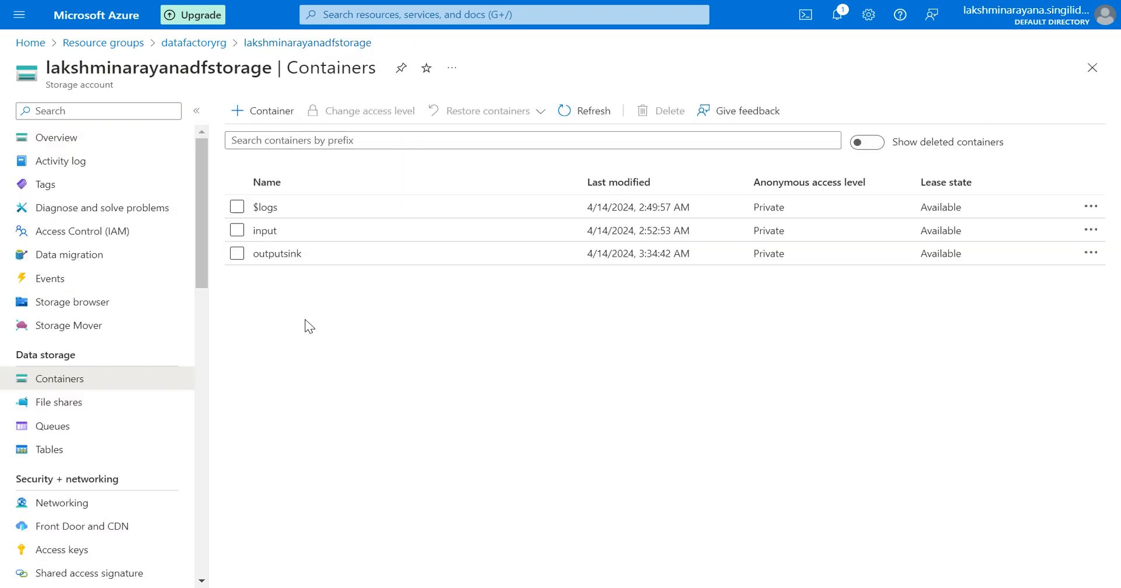
click(270, 232)
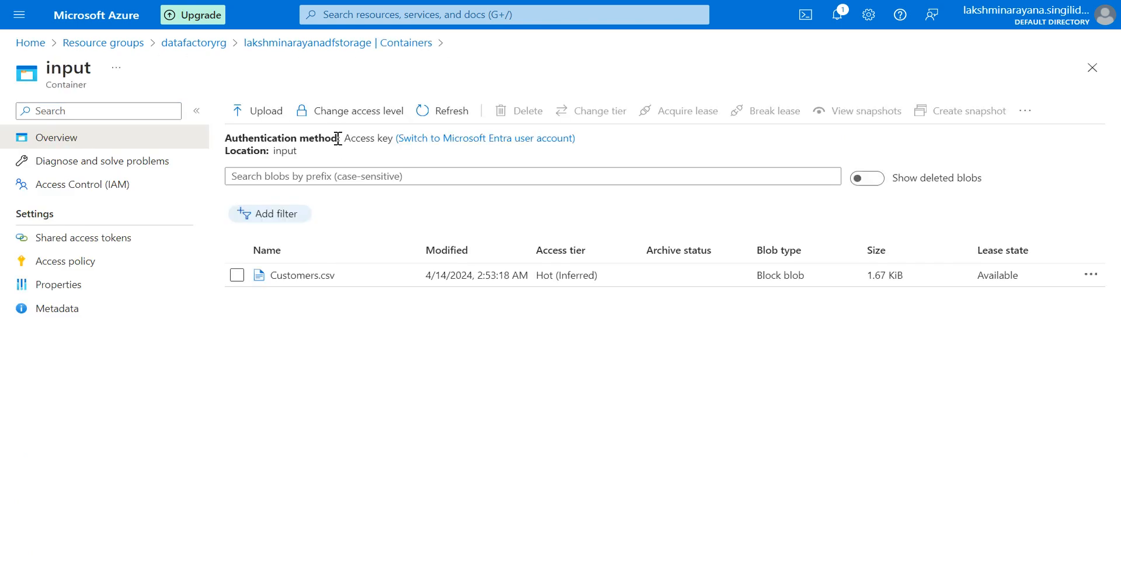
click(278, 47)
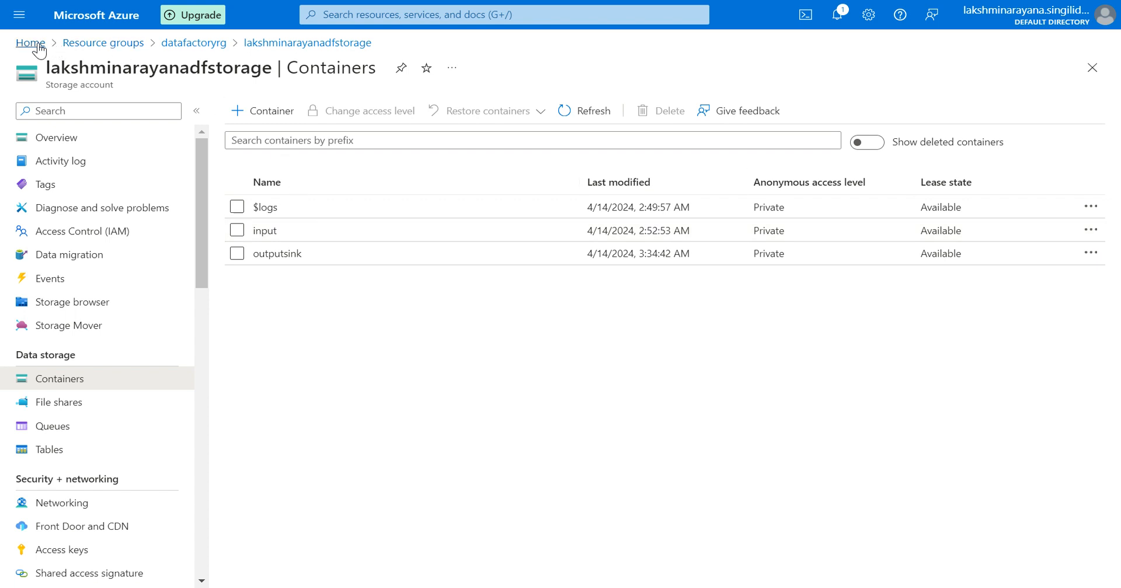
Return to the datafactoryrg resource group and launch Data Factory Studio for the lakshminarayanashree data factory.
click(30, 44)
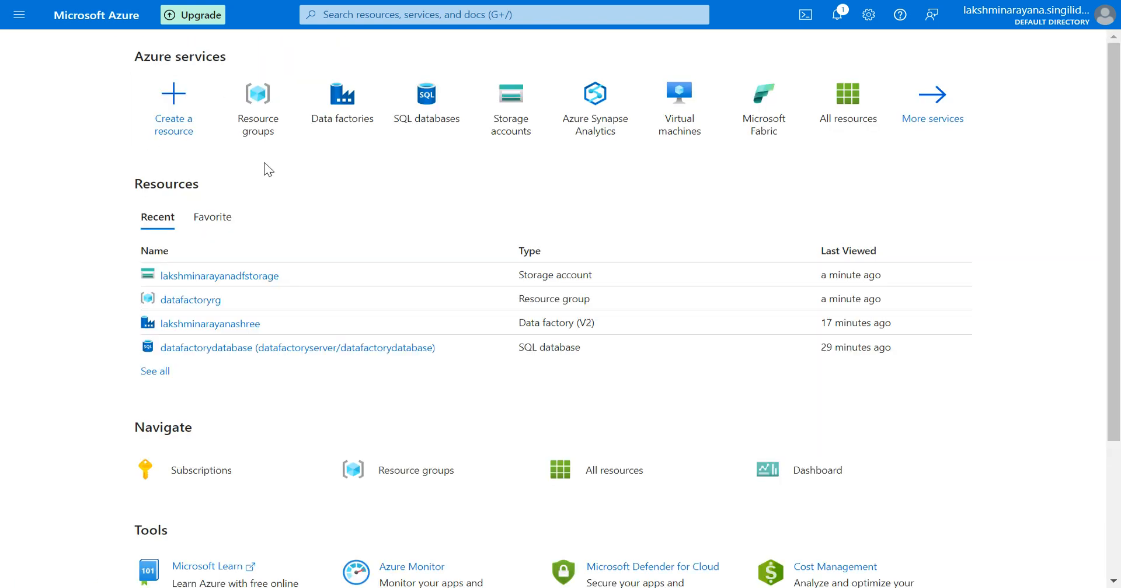
click(255, 128)
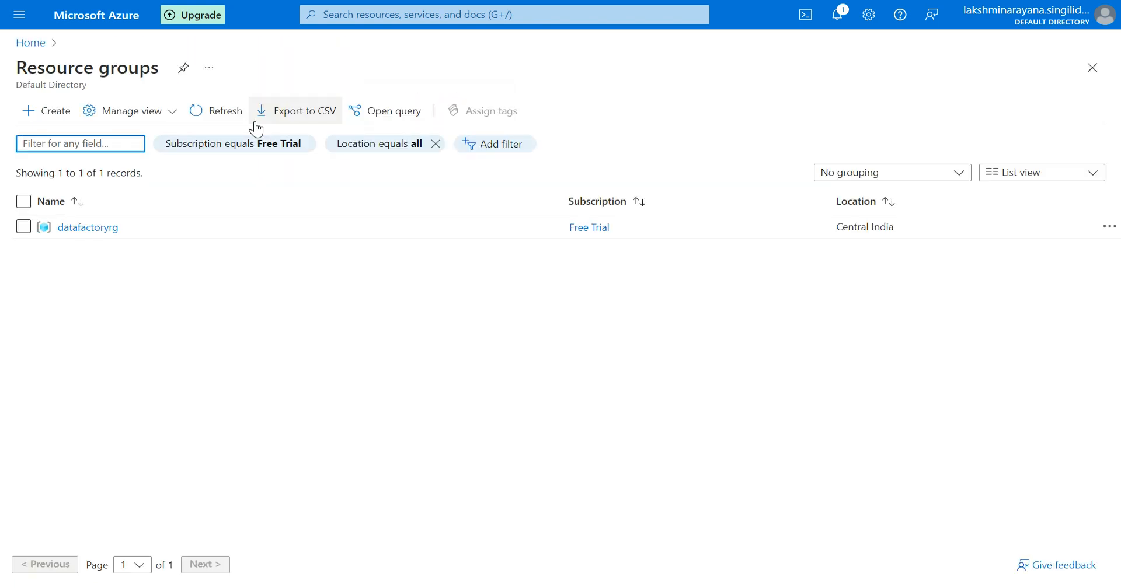
click(86, 229)
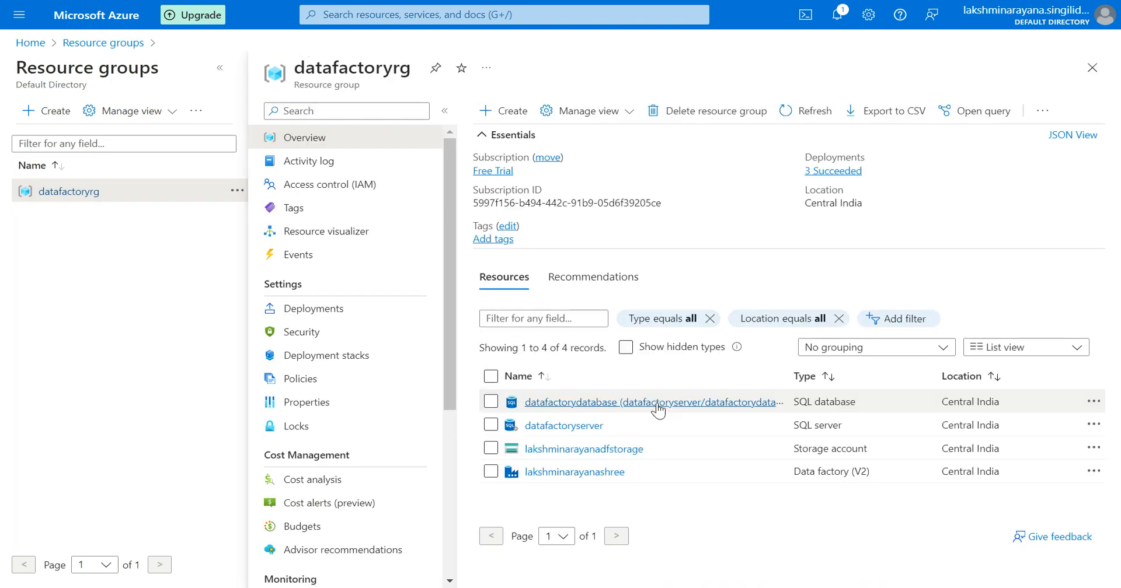
click(575, 472)
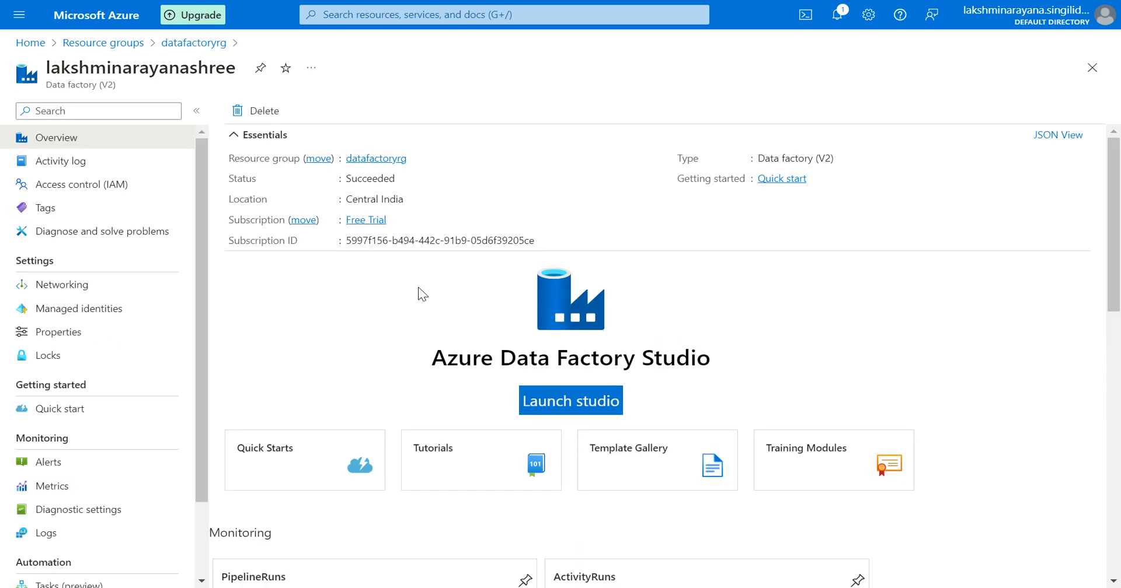
click(572, 403)
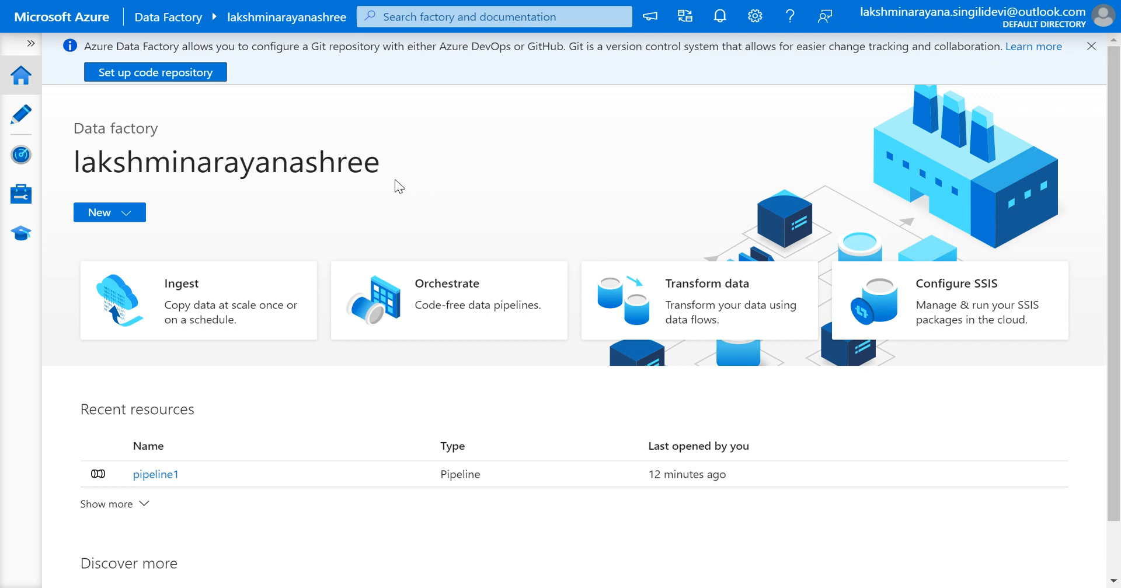
Open the Author workspace and browse the options for adding a new factory resource.
click(29, 45)
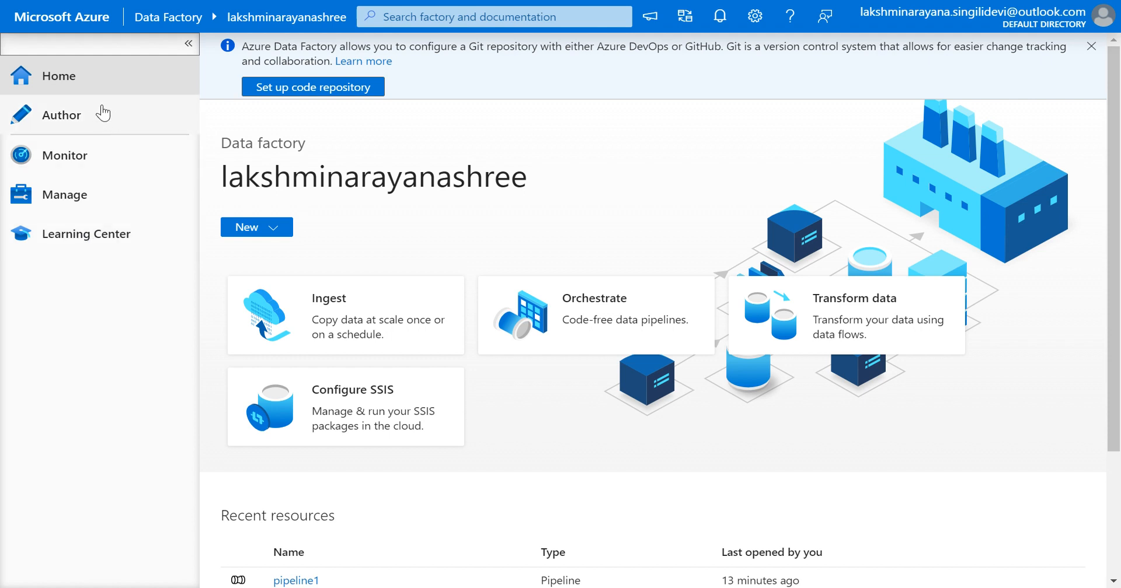
click(68, 123)
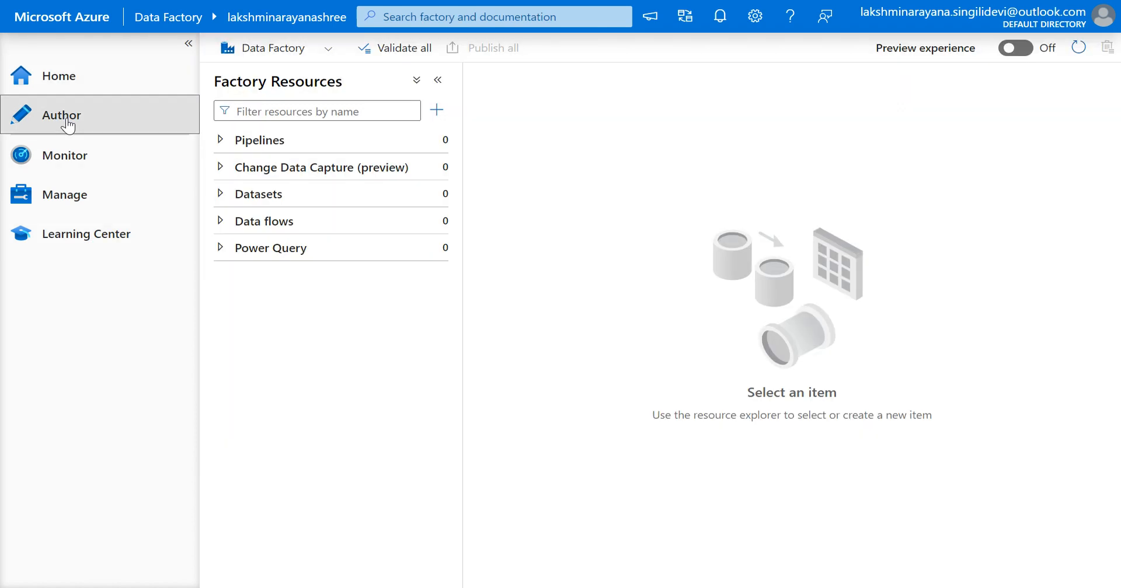
click(189, 44)
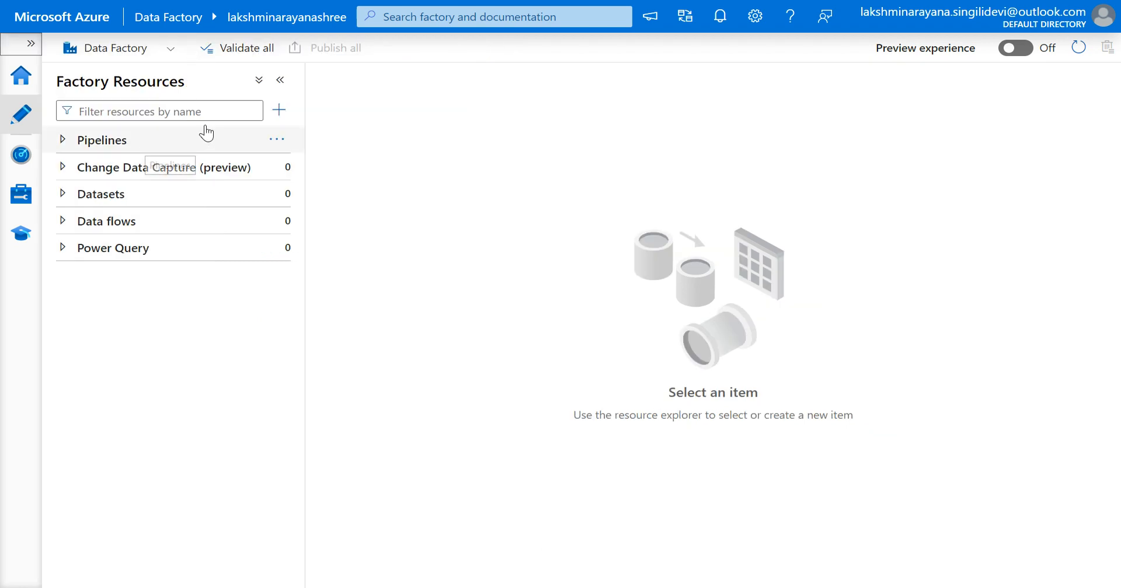
click(280, 120)
mouse_move(337, 145)
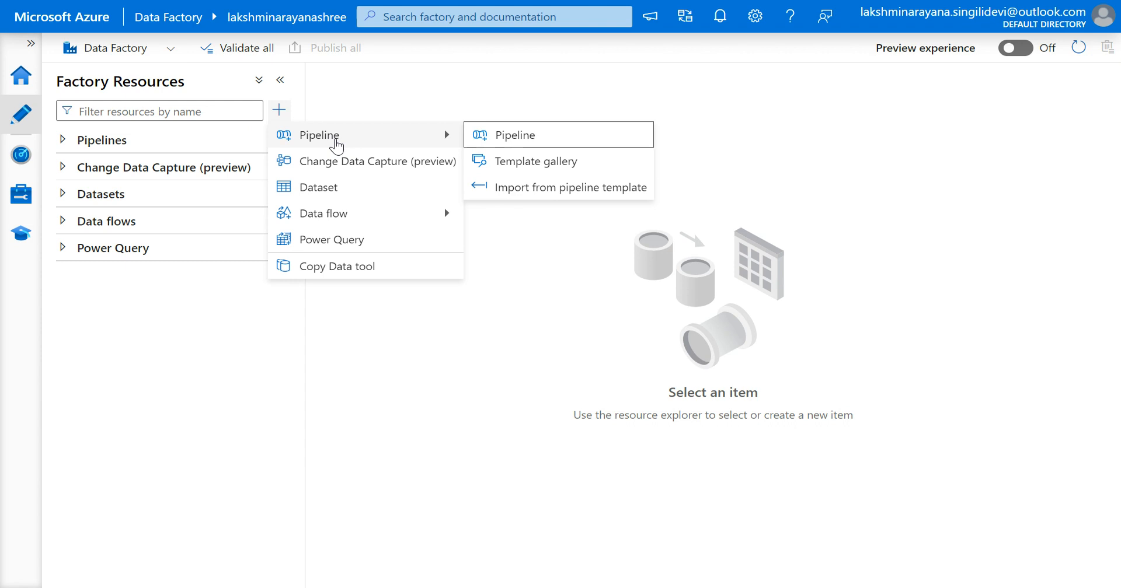
click(184, 143)
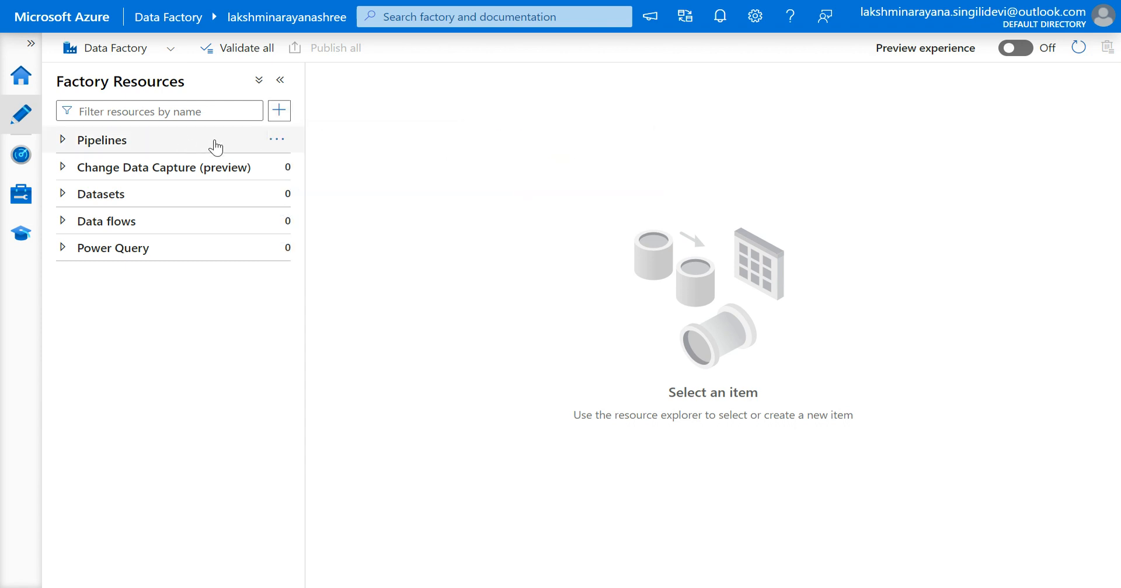
Create a new pipeline and review its name in the pipeline properties.
click(276, 139)
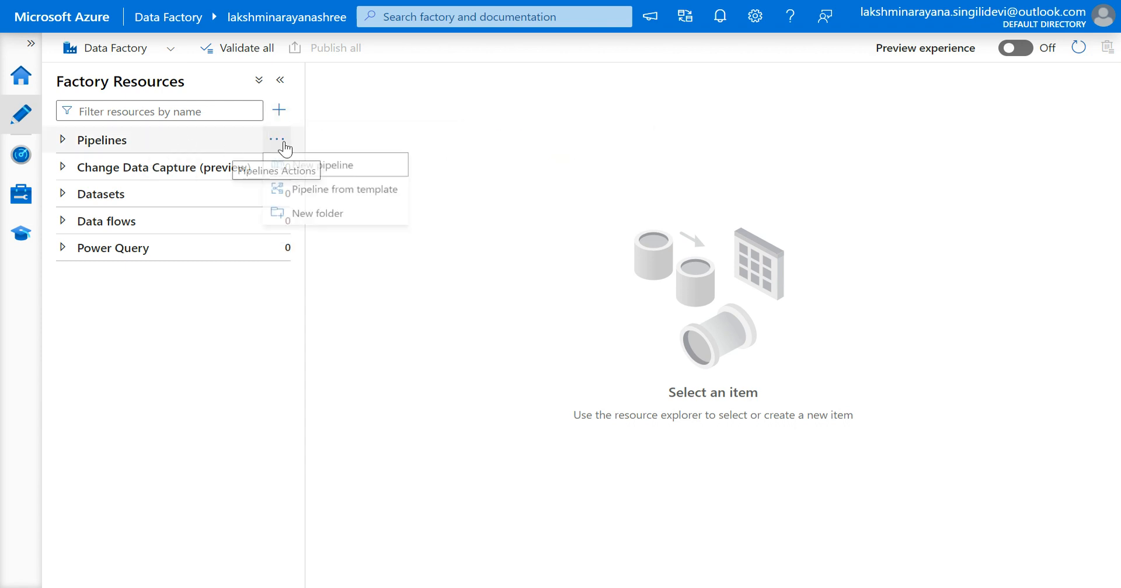
click(337, 172)
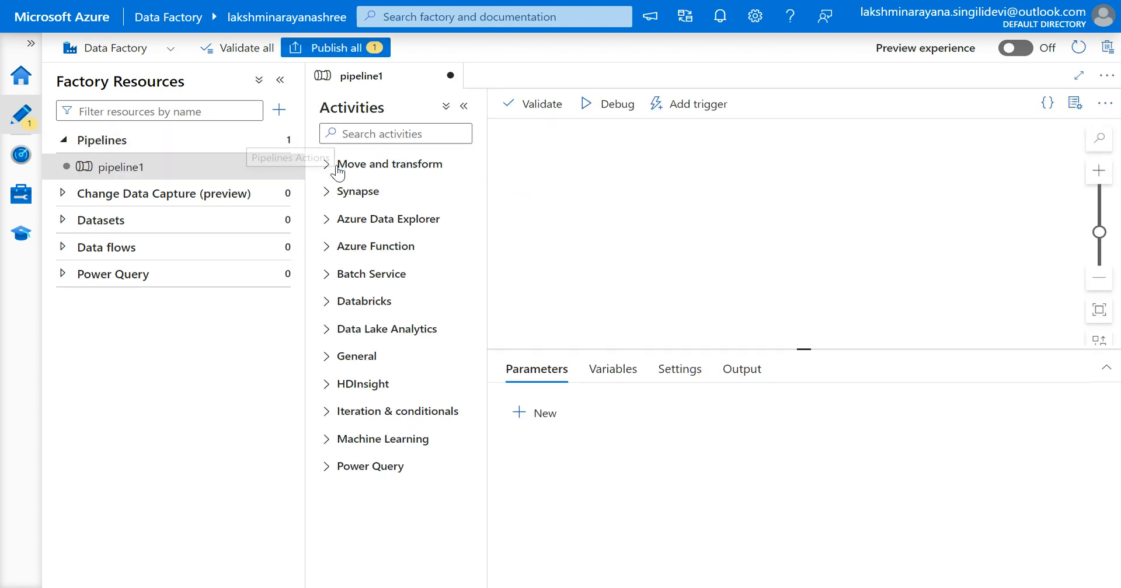
click(279, 81)
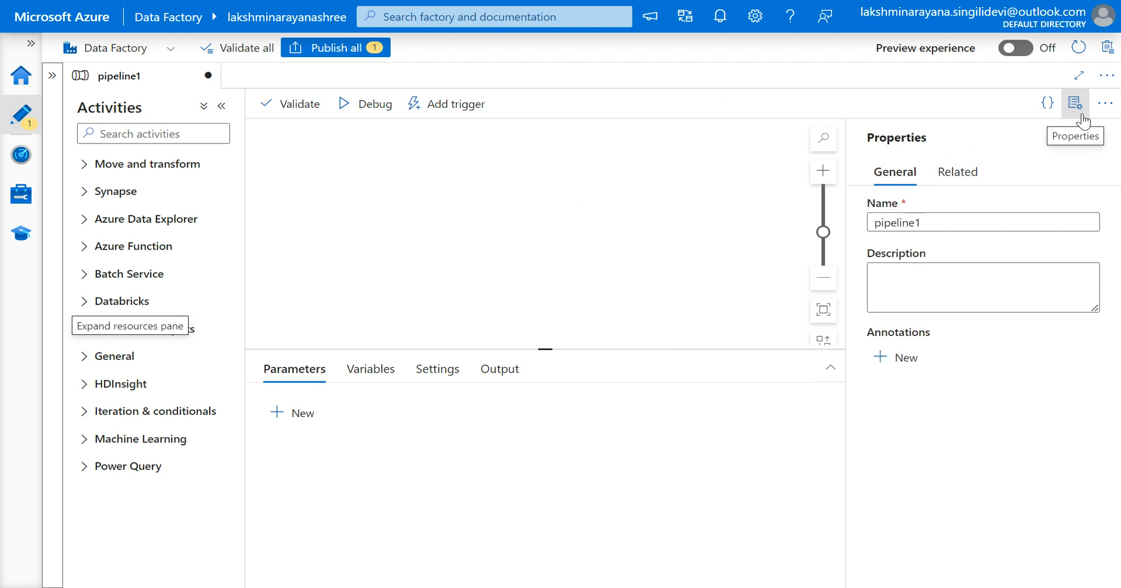
click(932, 224)
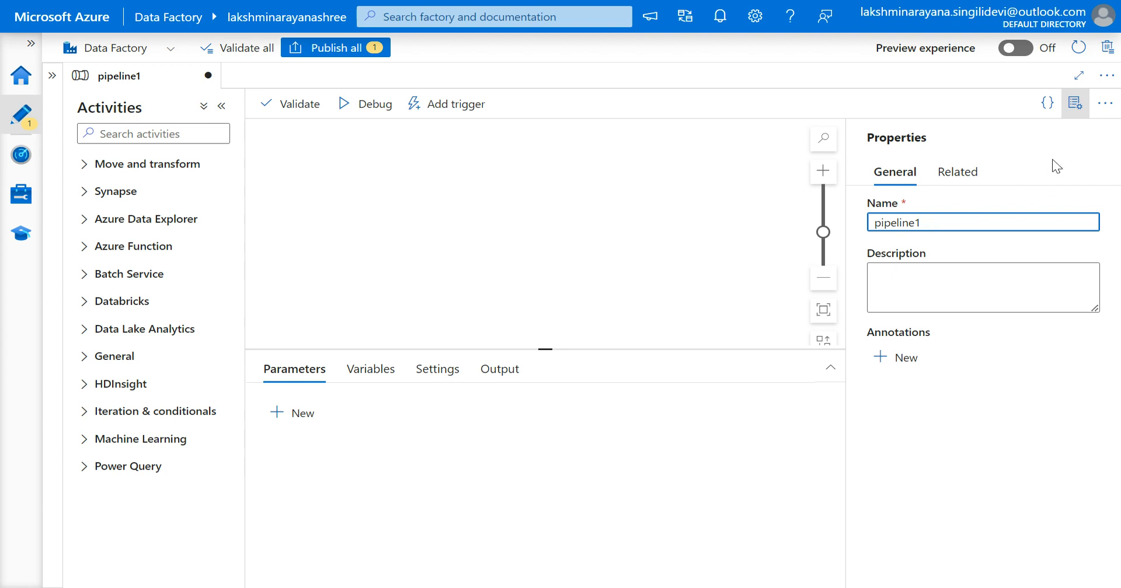
click(1074, 112)
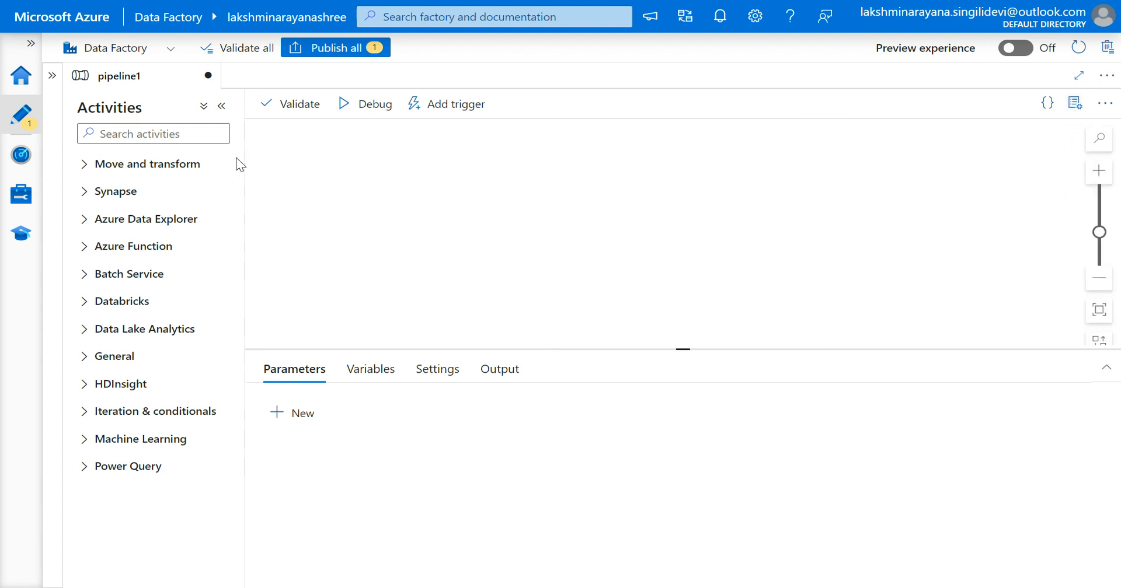
Add a Copy data activity from Move and transform onto the pipeline canvas.
click(84, 167)
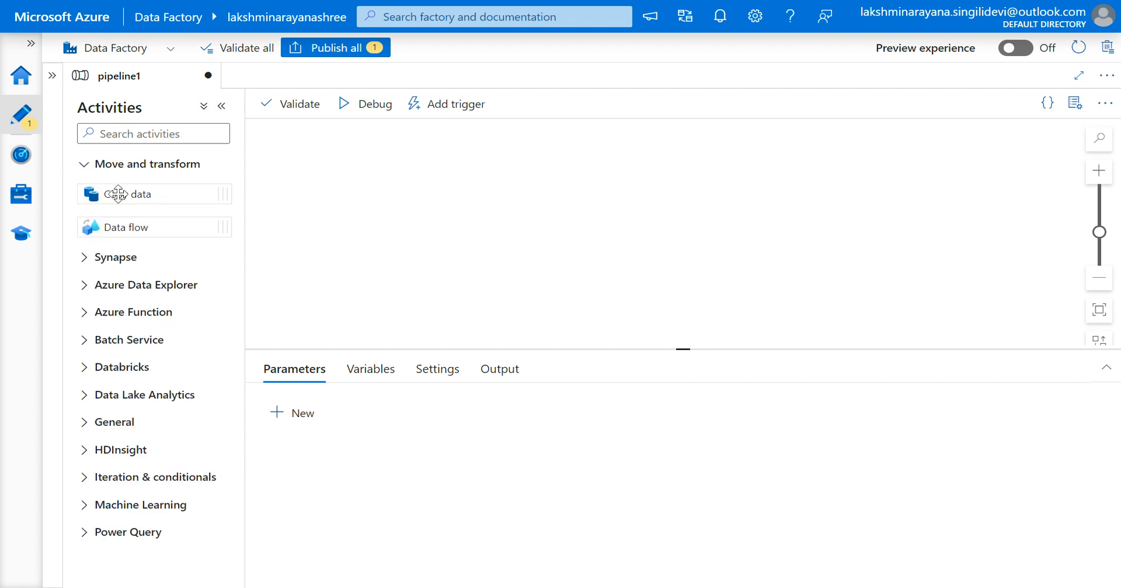
drag(122, 194, 518, 201)
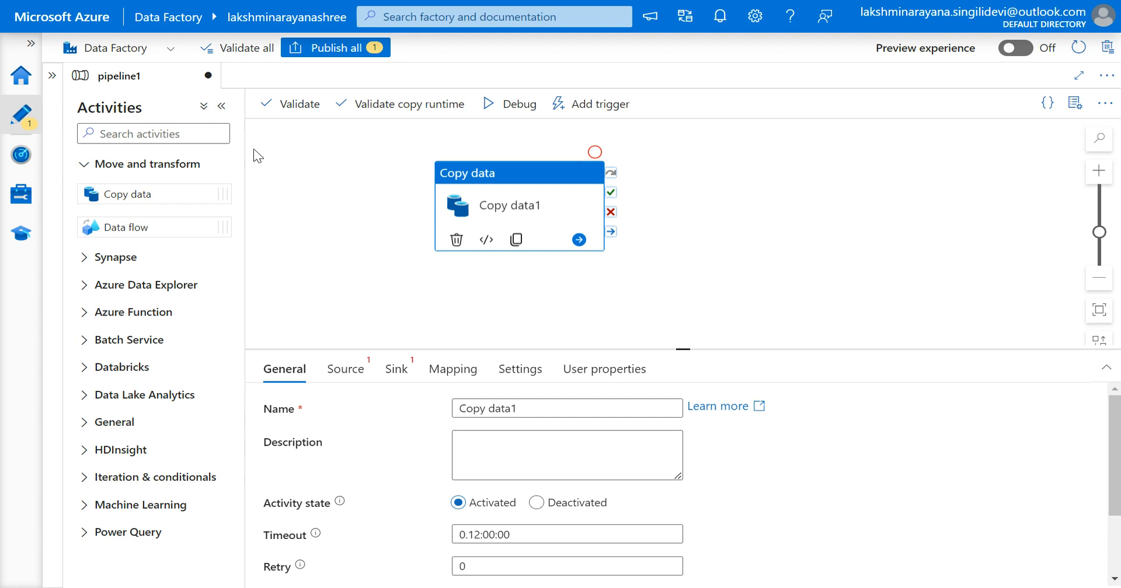
click(52, 80)
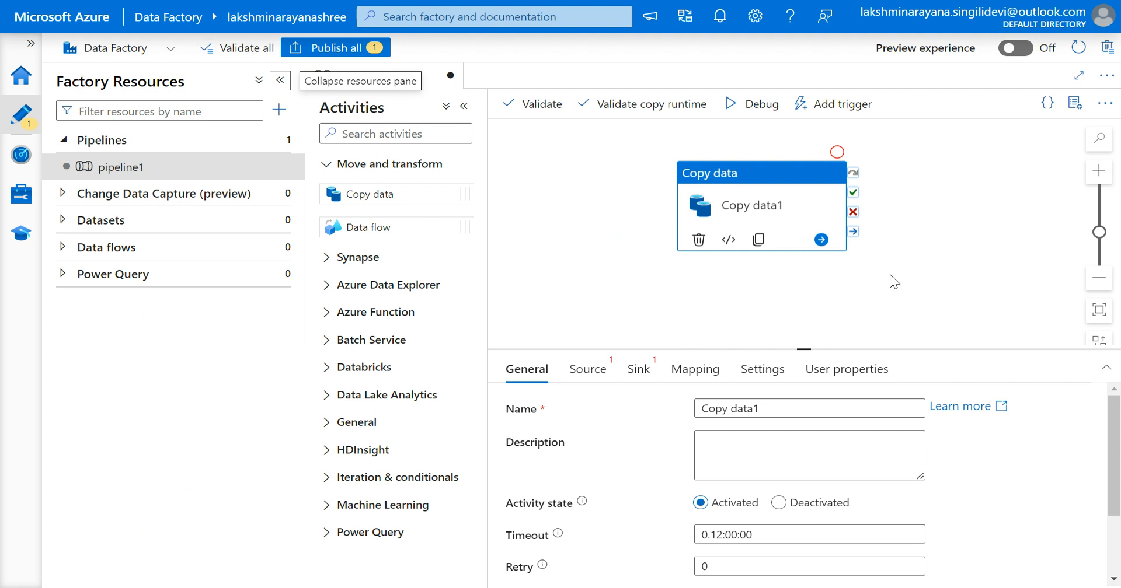
Collapse the Factory Resources pane.
click(280, 81)
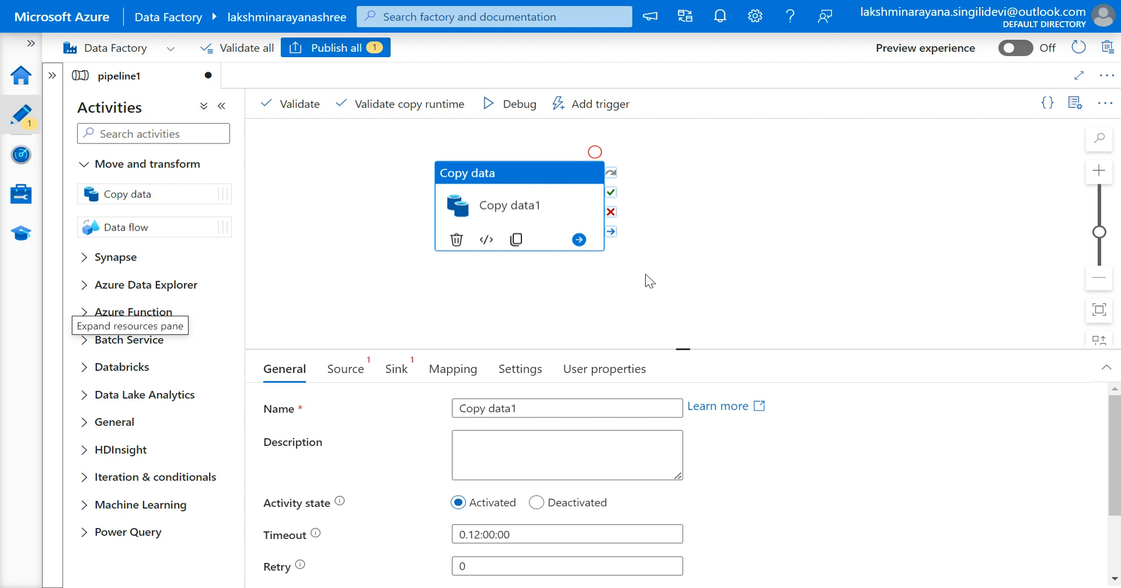
scroll(761, 292, down, 1)
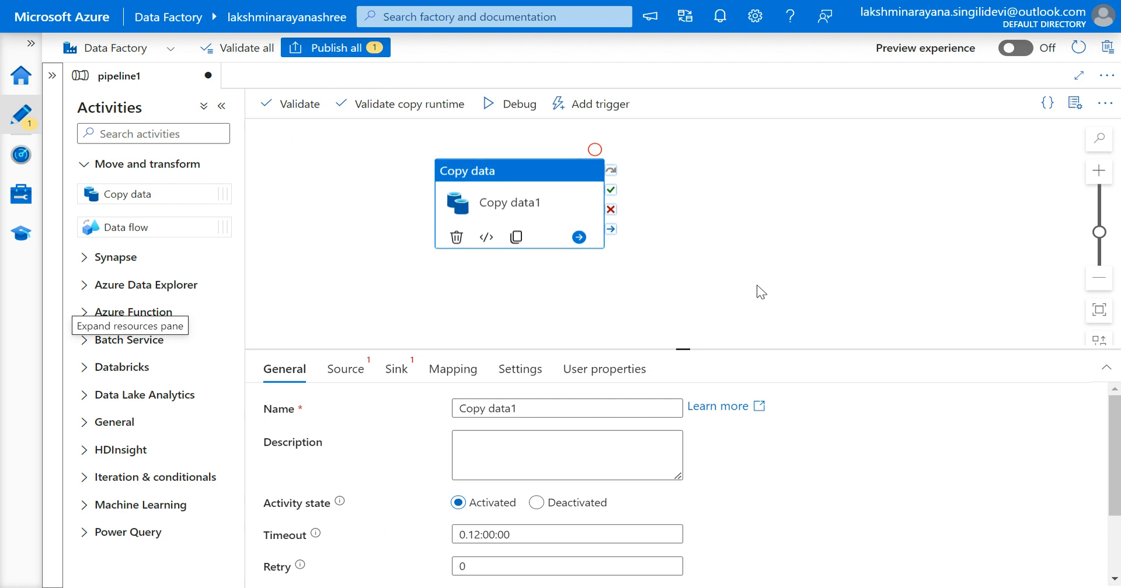
scroll(761, 292, up, 1)
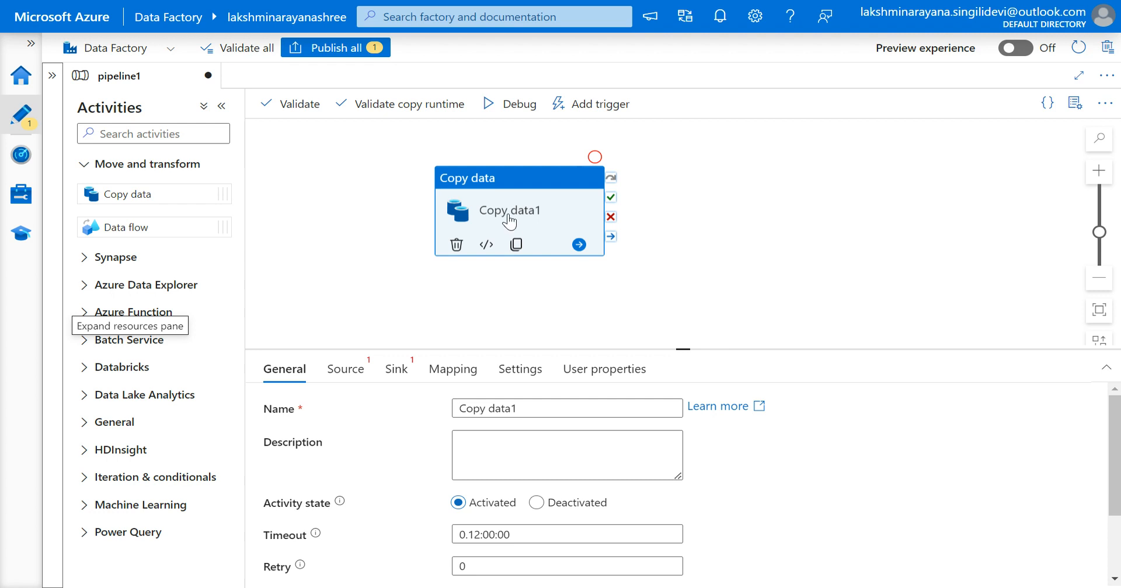
Move the Copy data activity on the canvas, then delete it and restore it.
drag(514, 217, 591, 223)
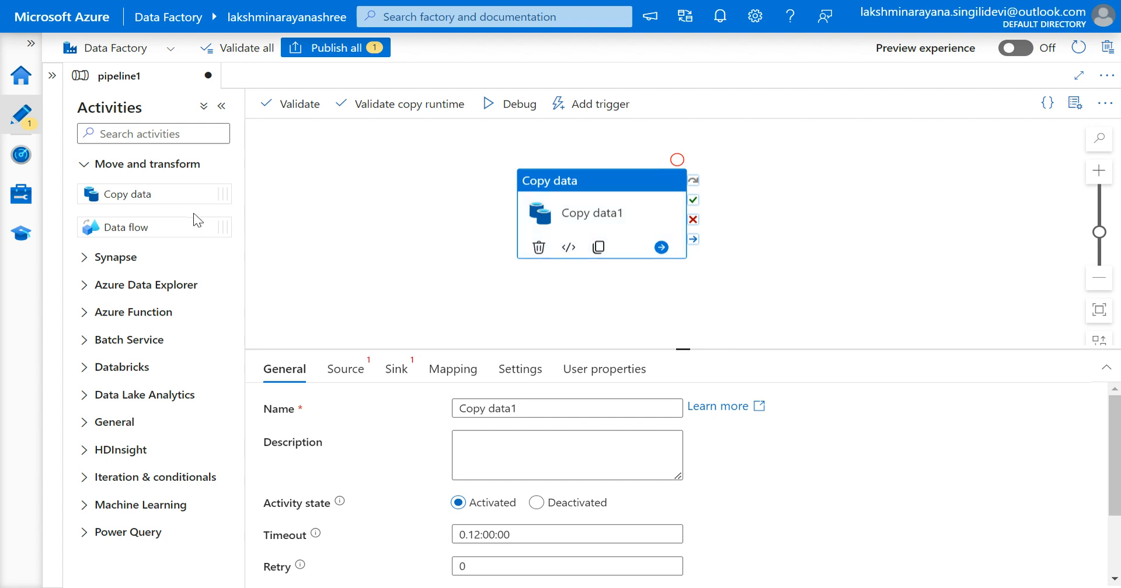
click(538, 248)
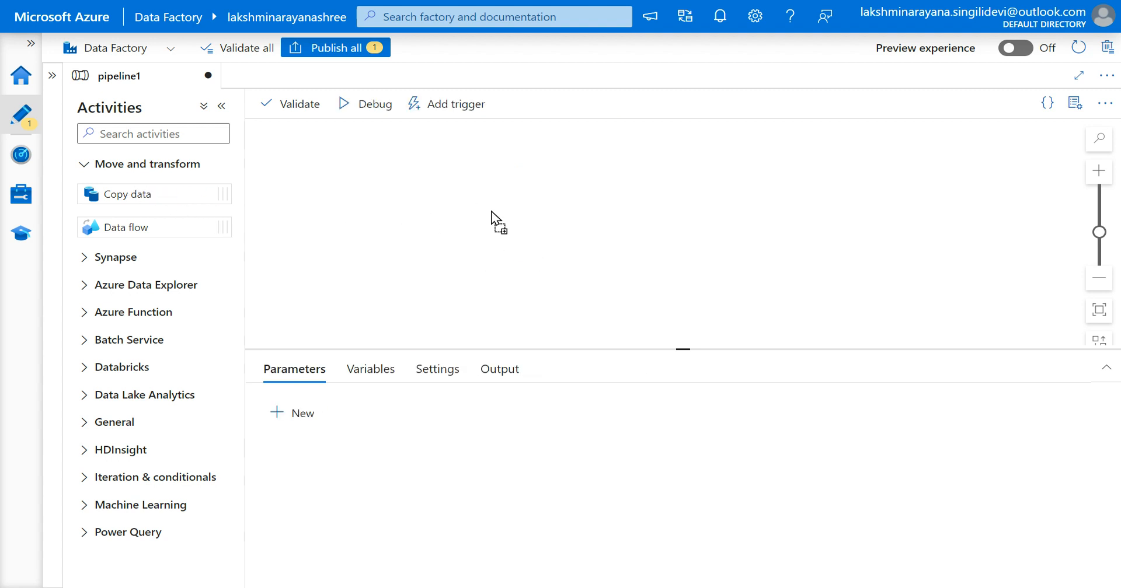
drag(526, 217, 526, 217)
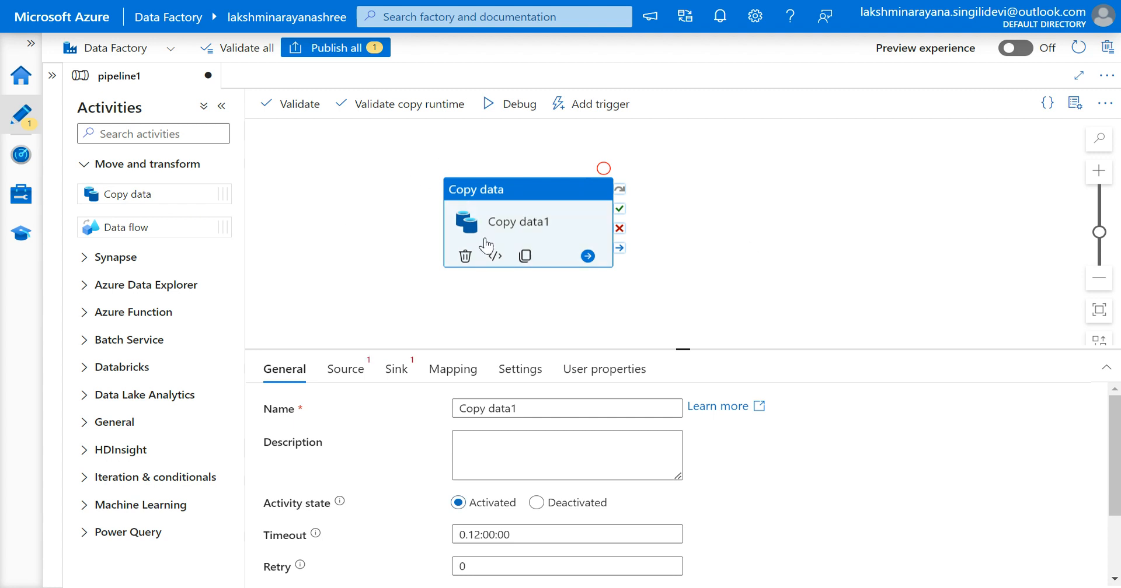
Reposition the Copy data activity and review the pipeline's Parameters, Variables, Settings and Output tabs.
drag(503, 234, 549, 230)
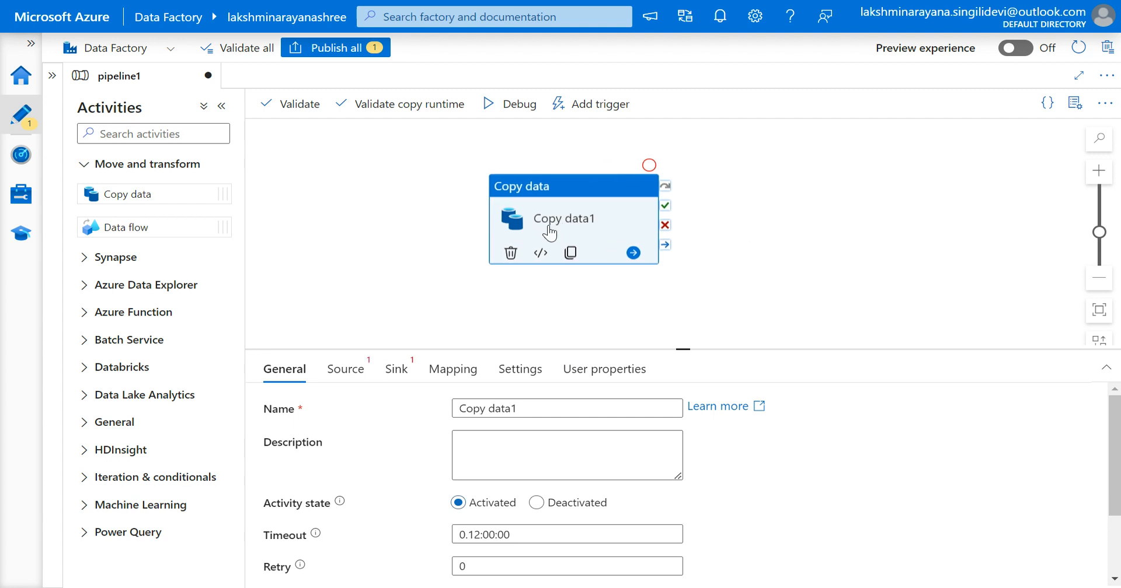
click(787, 229)
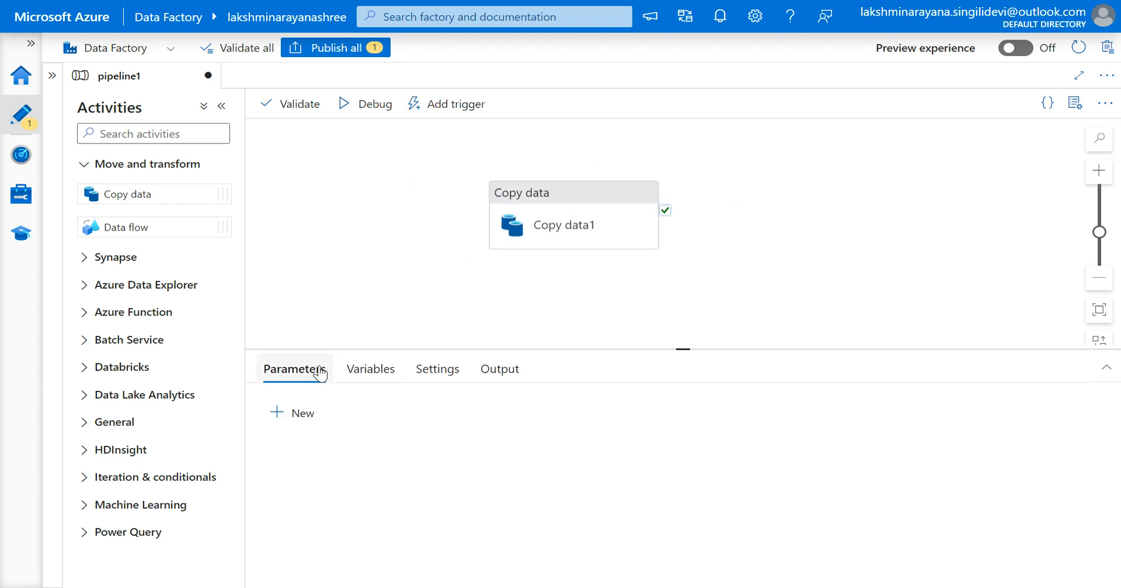
click(367, 377)
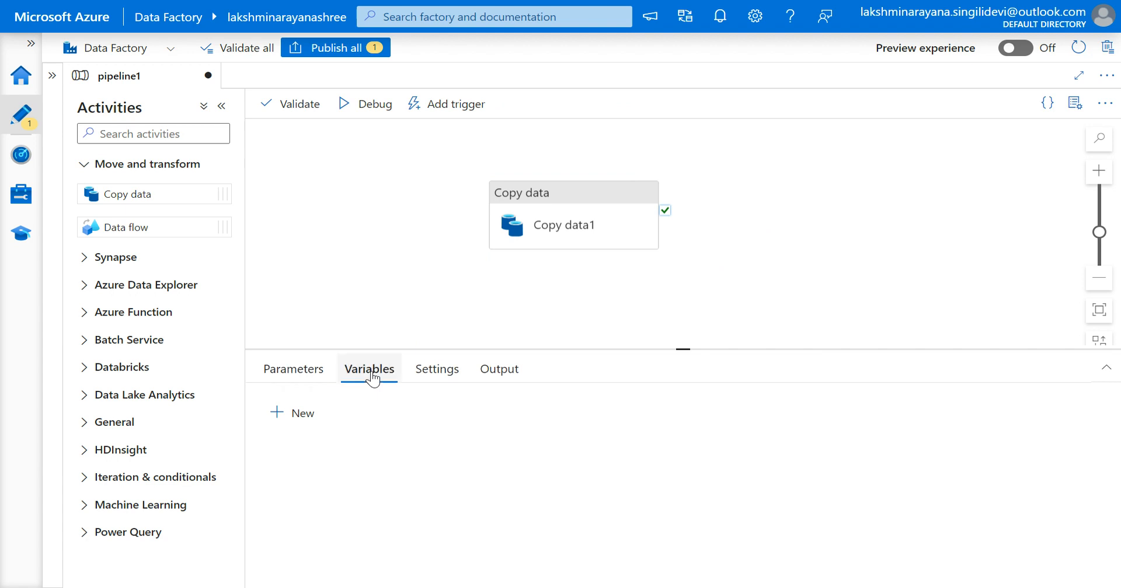
click(434, 379)
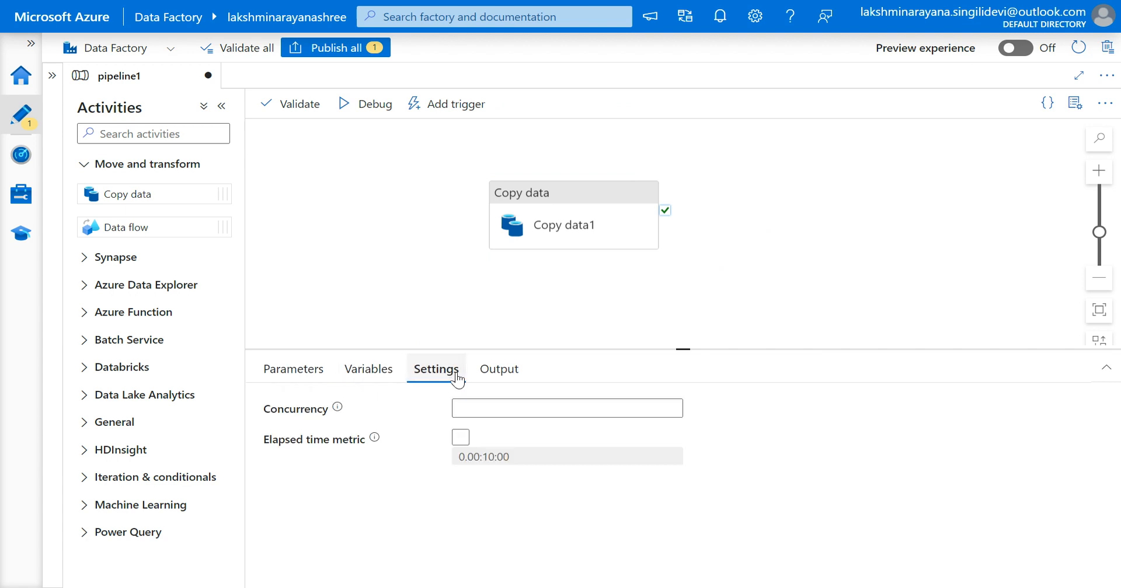
click(494, 378)
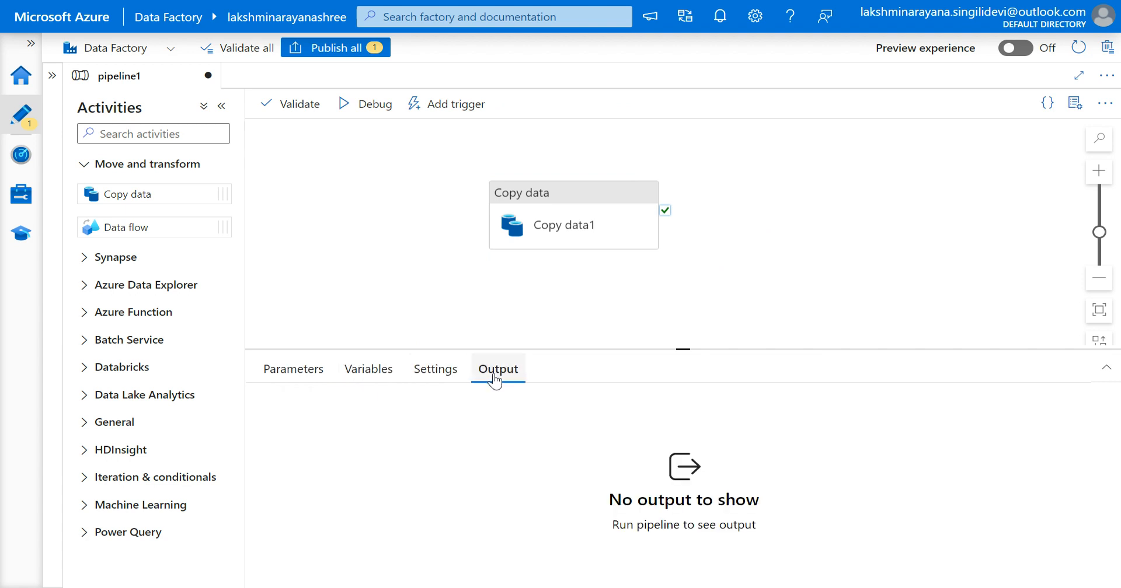
Rename the Copy data activity to 'Copy data by' followed by the author's name.
click(513, 239)
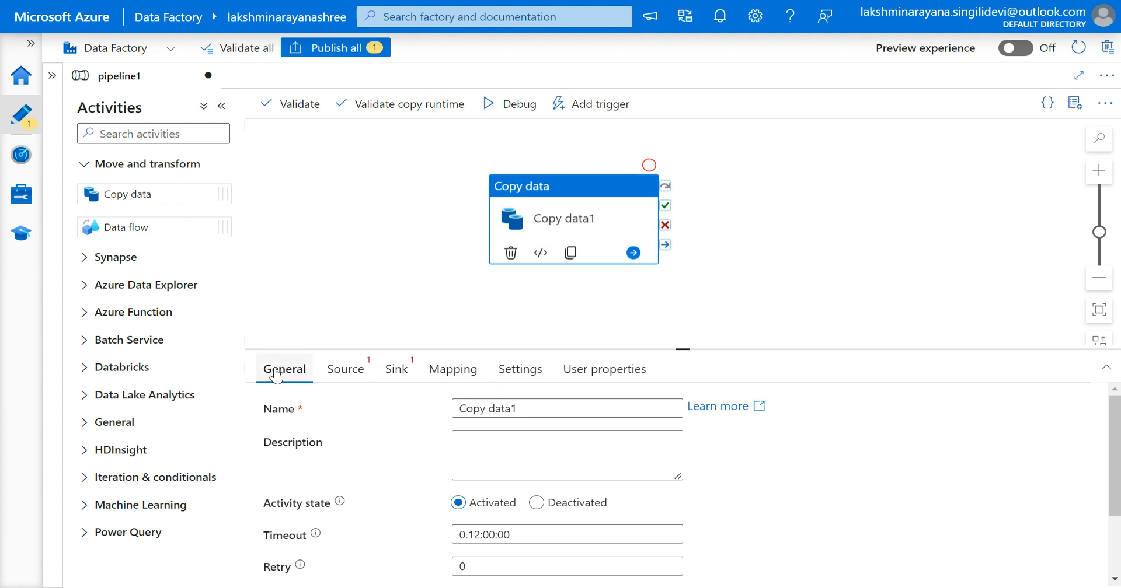
click(520, 413)
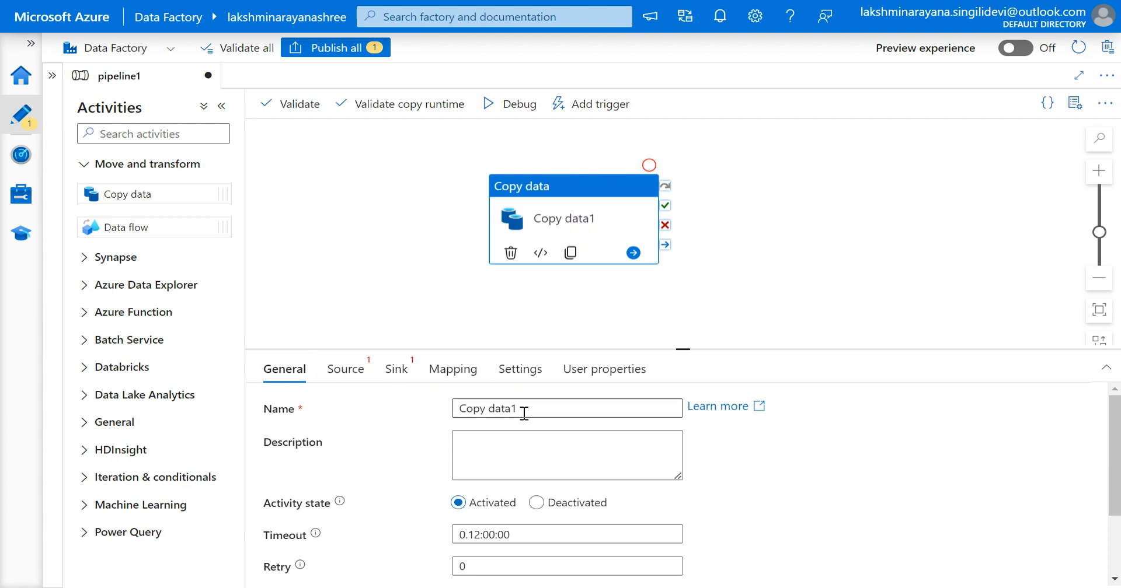
click(524, 413)
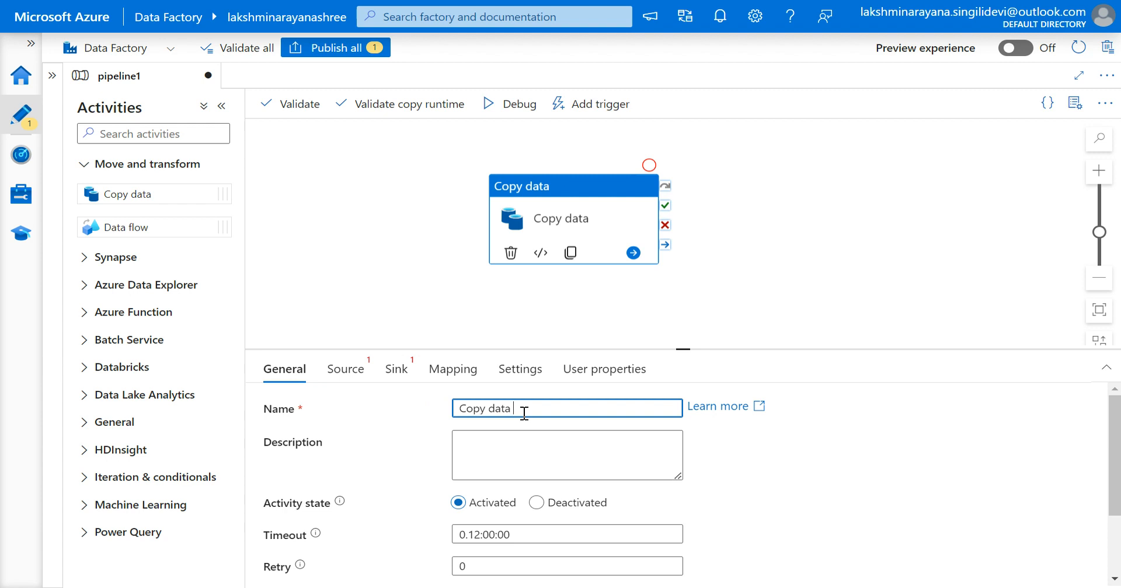
text(by laksmi)
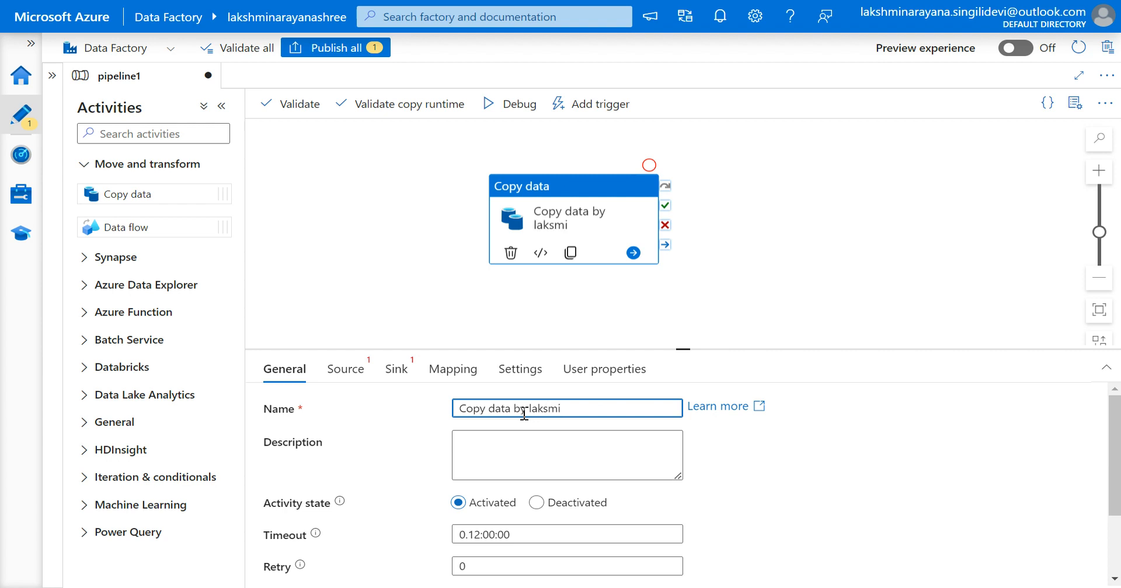
text(narayana)
click(709, 311)
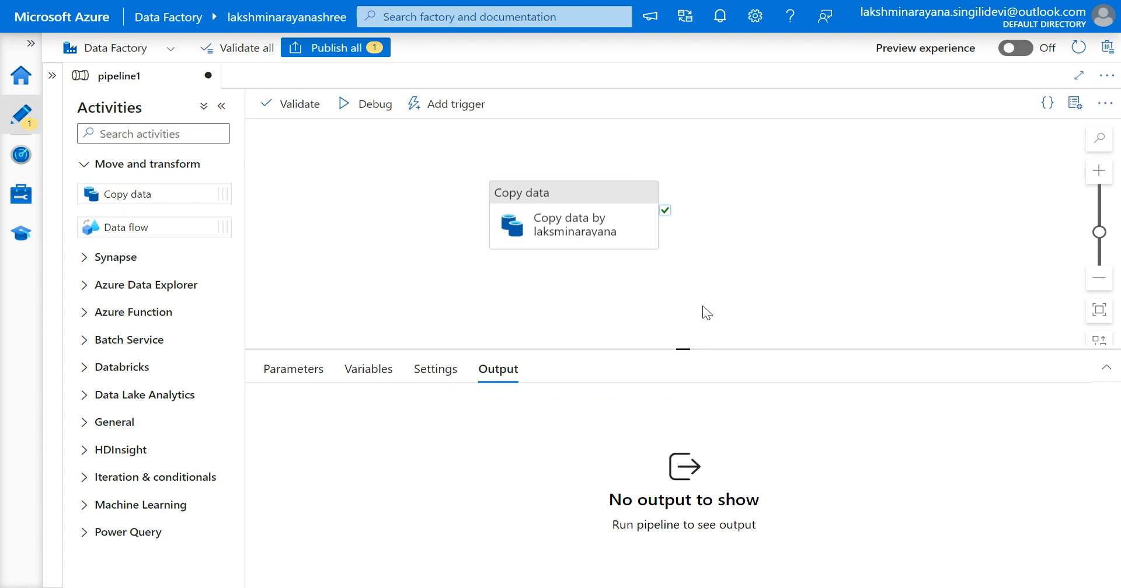
Review the Copy data activity's Source, Sink, Mapping, Settings and User properties tabs.
click(620, 240)
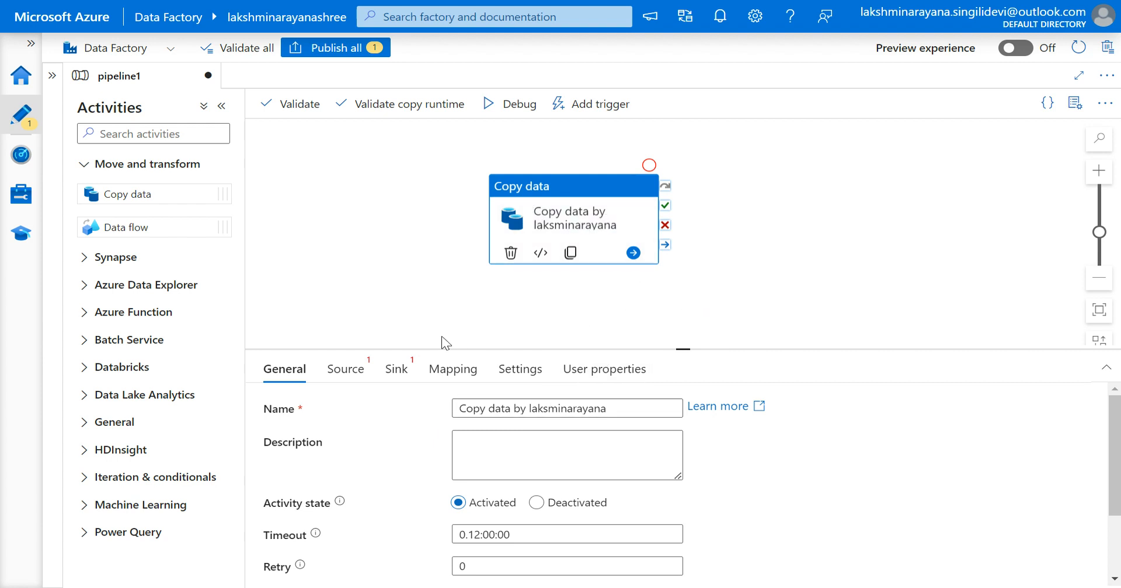
click(352, 377)
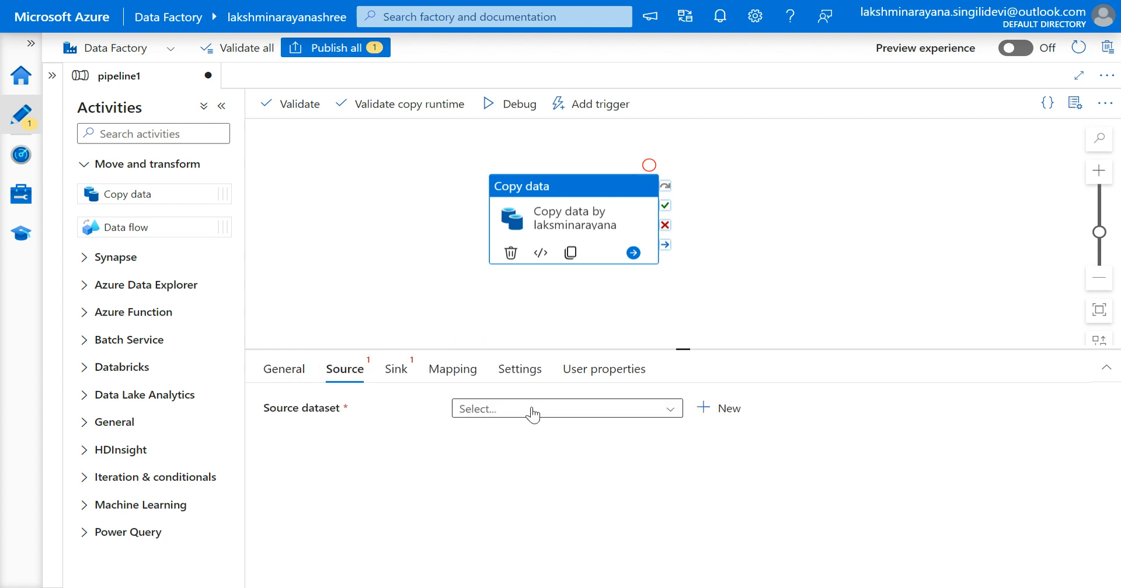
click(394, 378)
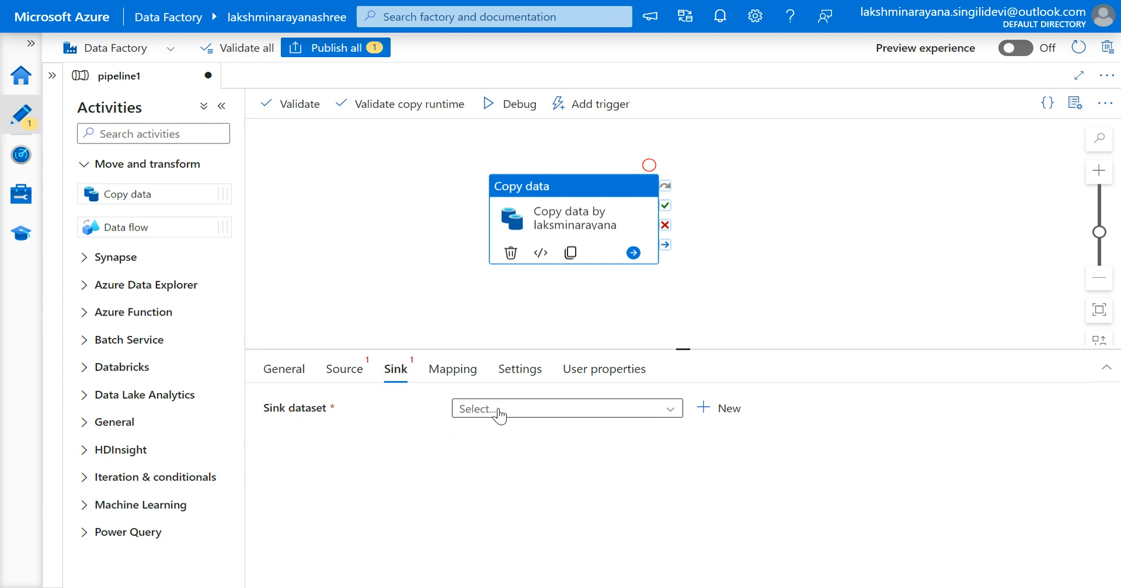
click(447, 373)
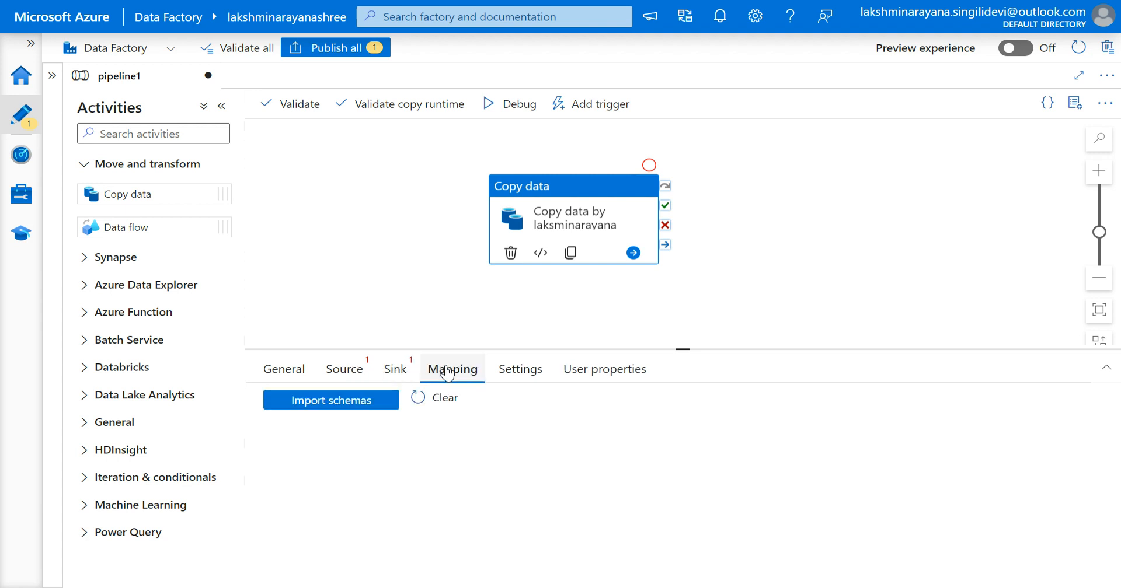
click(339, 377)
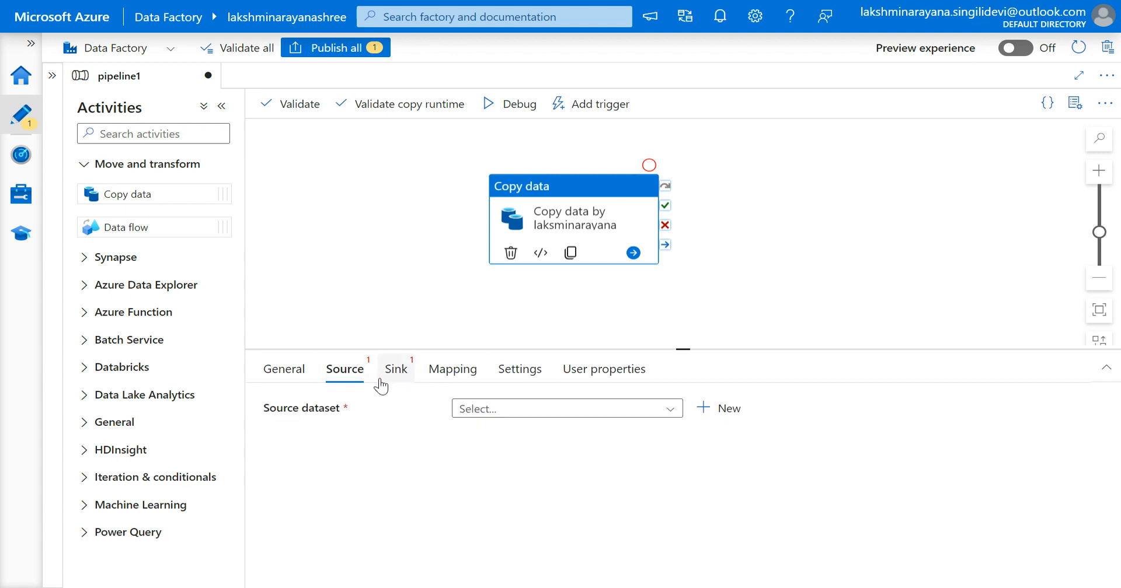
click(445, 377)
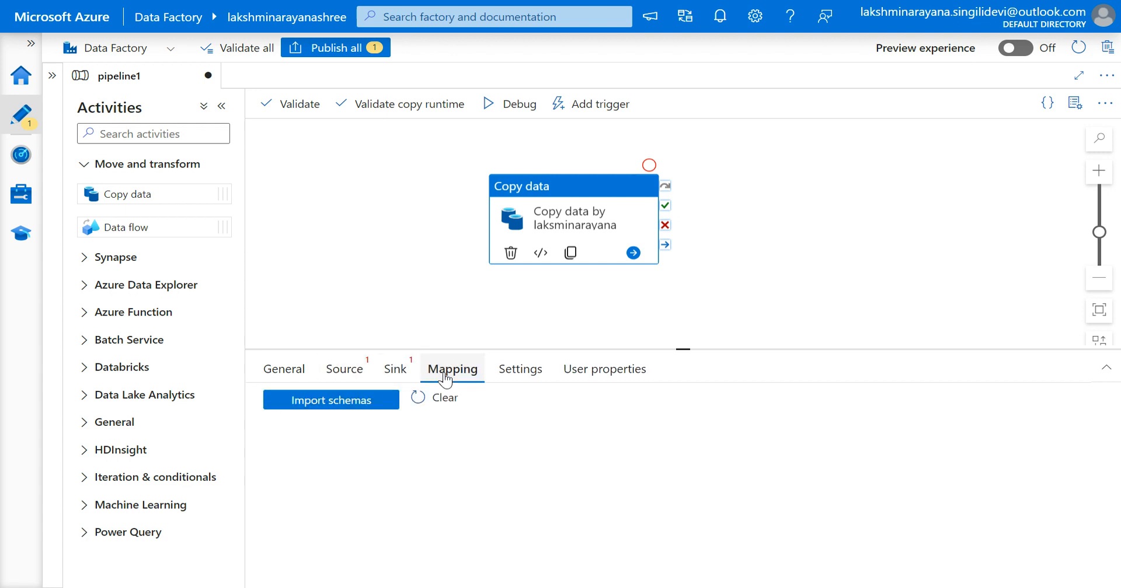
click(517, 375)
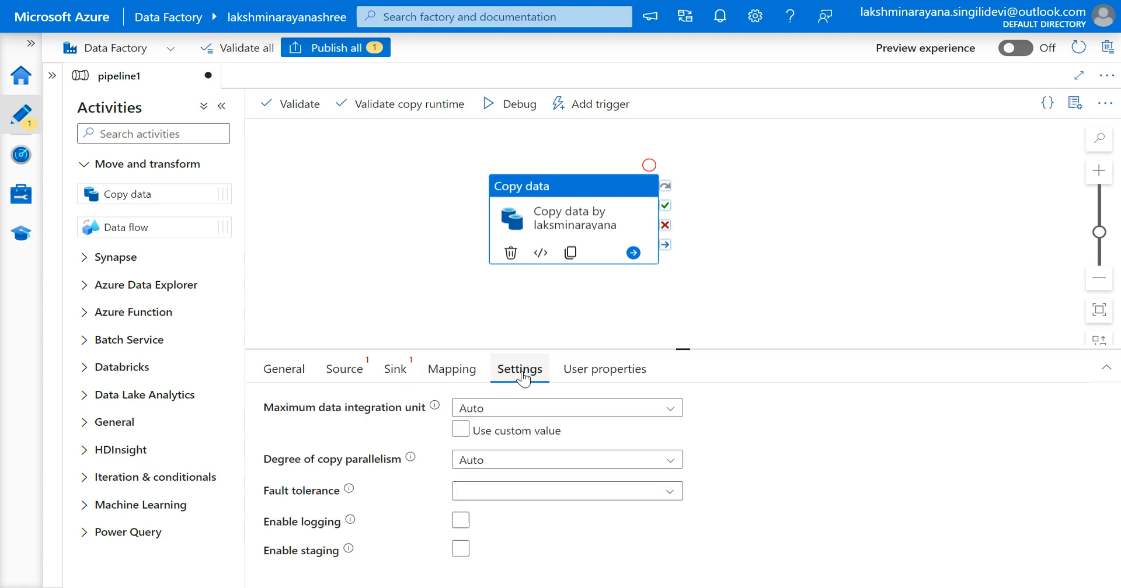
click(607, 380)
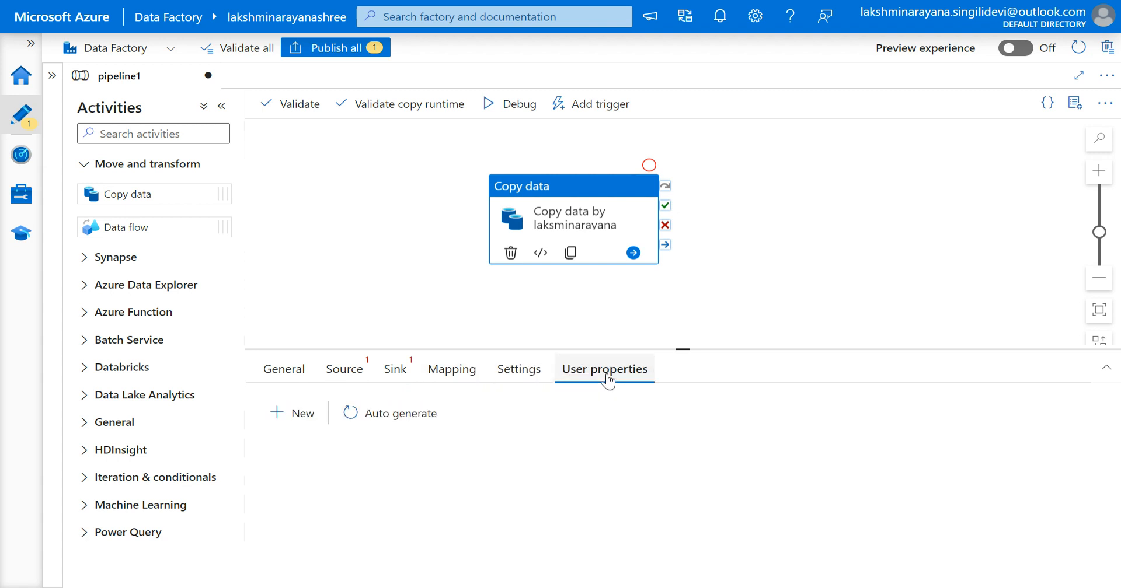
click(355, 377)
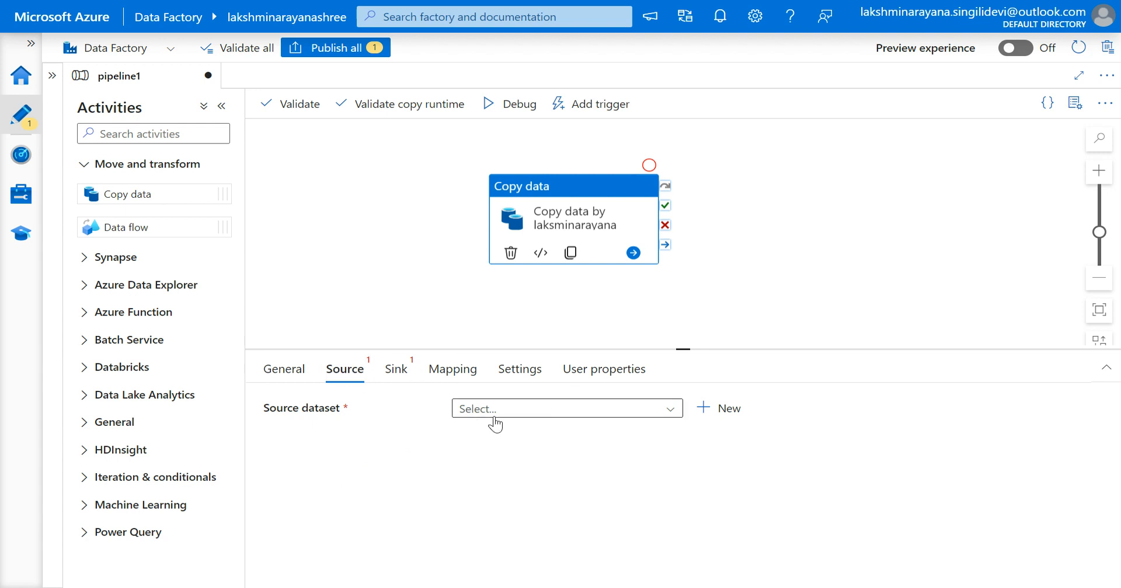
click(512, 416)
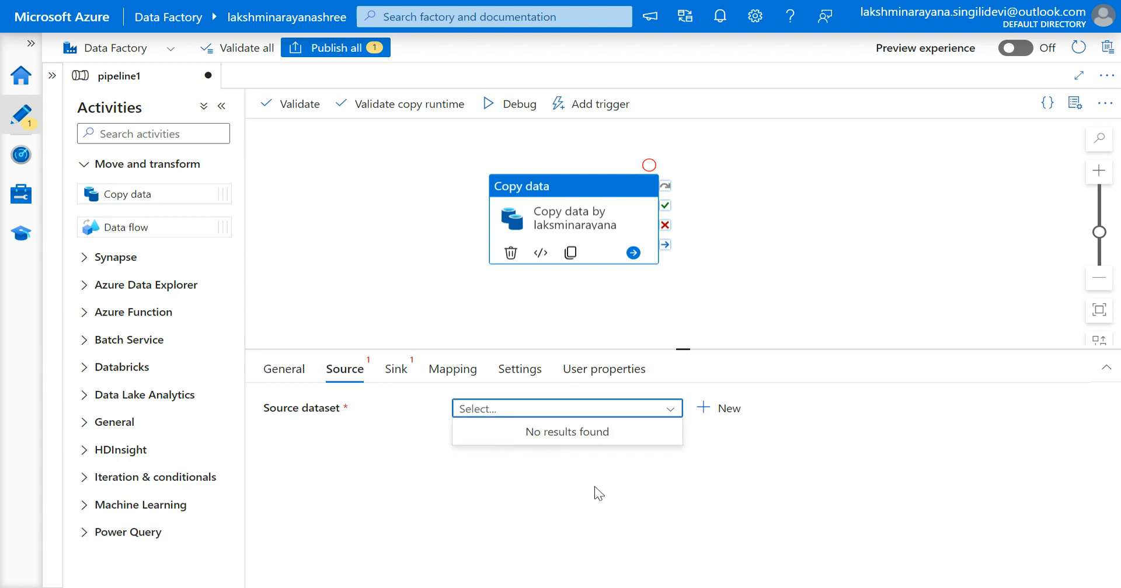
click(707, 411)
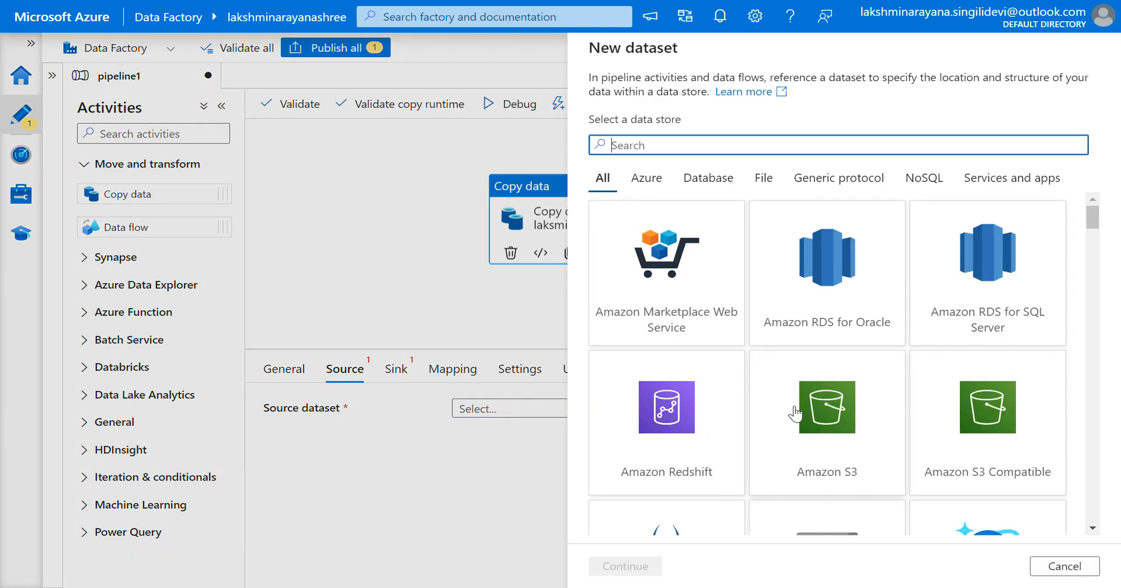
click(1047, 576)
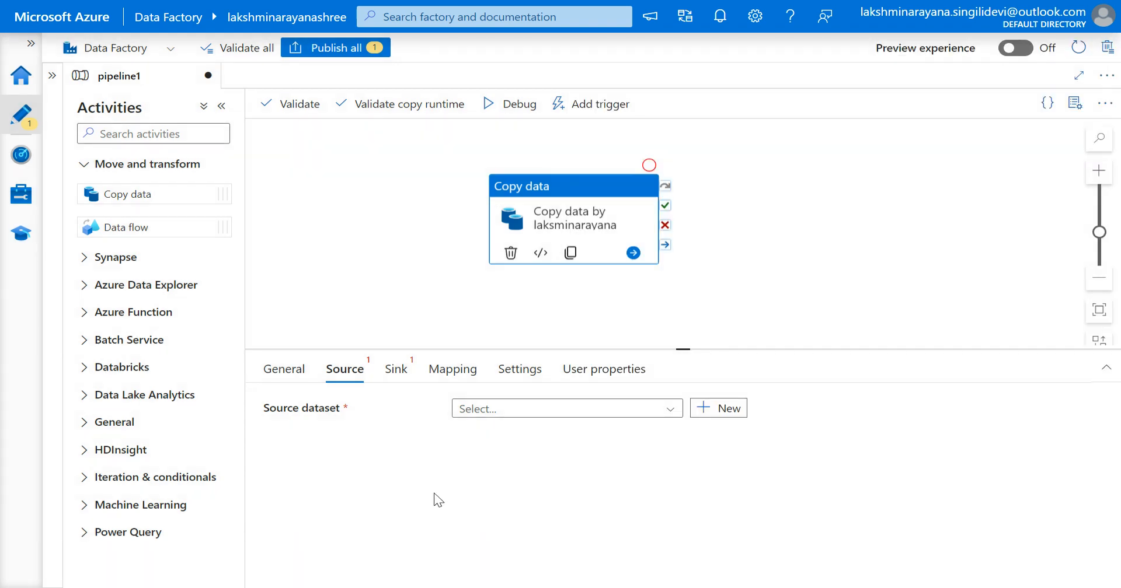
Expand the Factory Resources pane and start a new dataset from the Datasets actions.
click(52, 76)
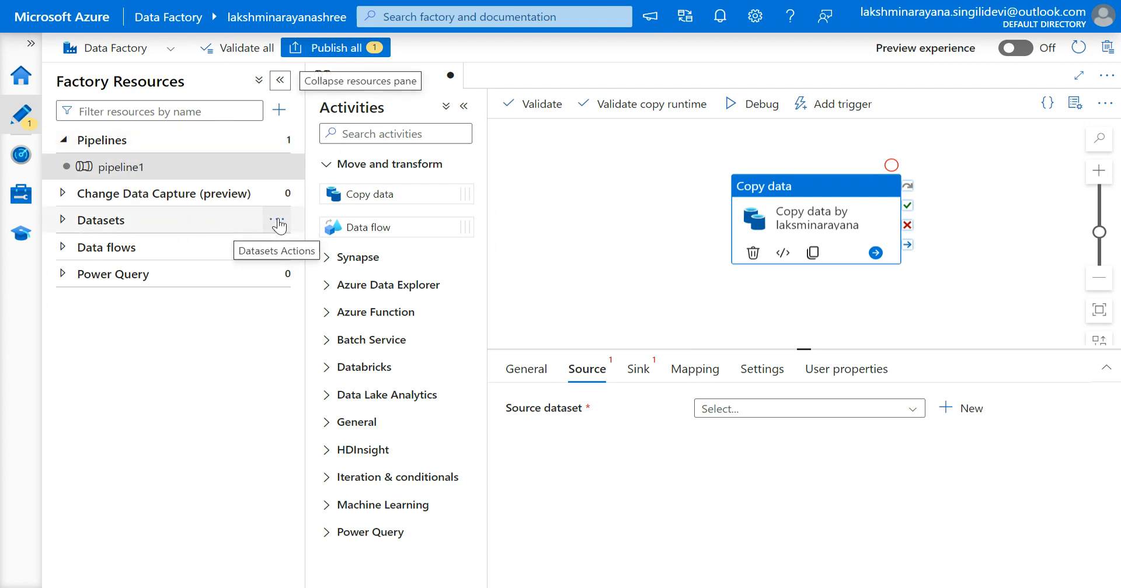
click(279, 221)
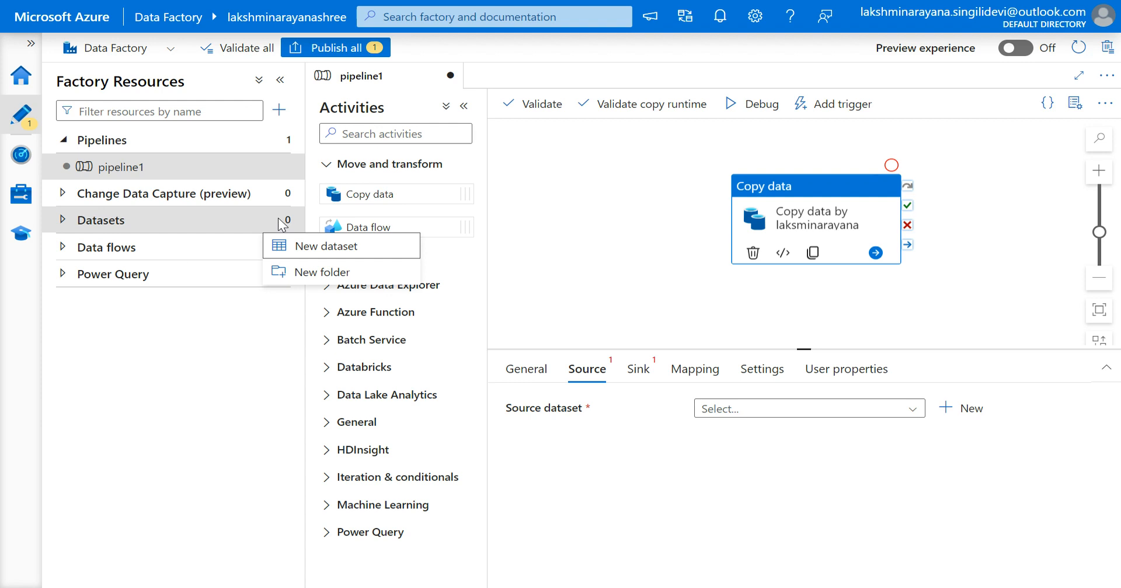
click(310, 247)
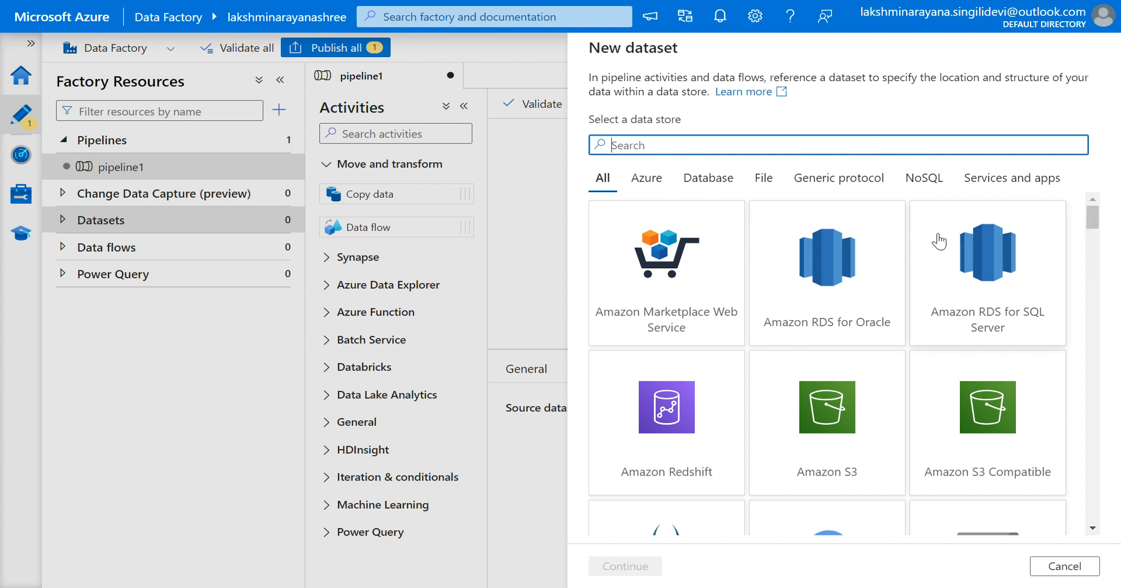
Browse the data store categories Azure, Database, File, Generic protocol and NoSQL in the new dataset panel.
click(646, 178)
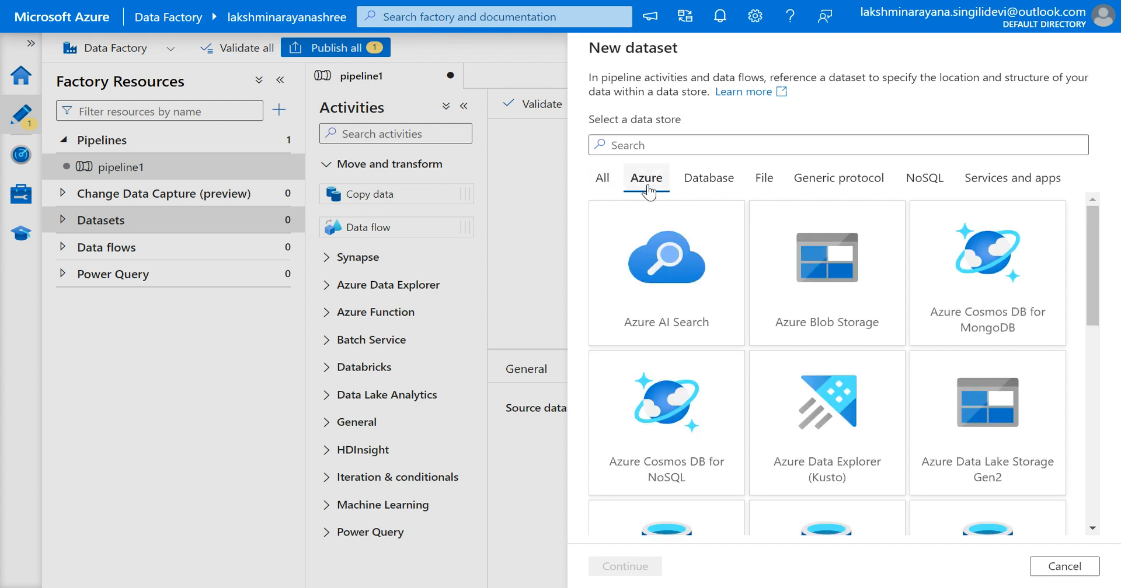
click(701, 192)
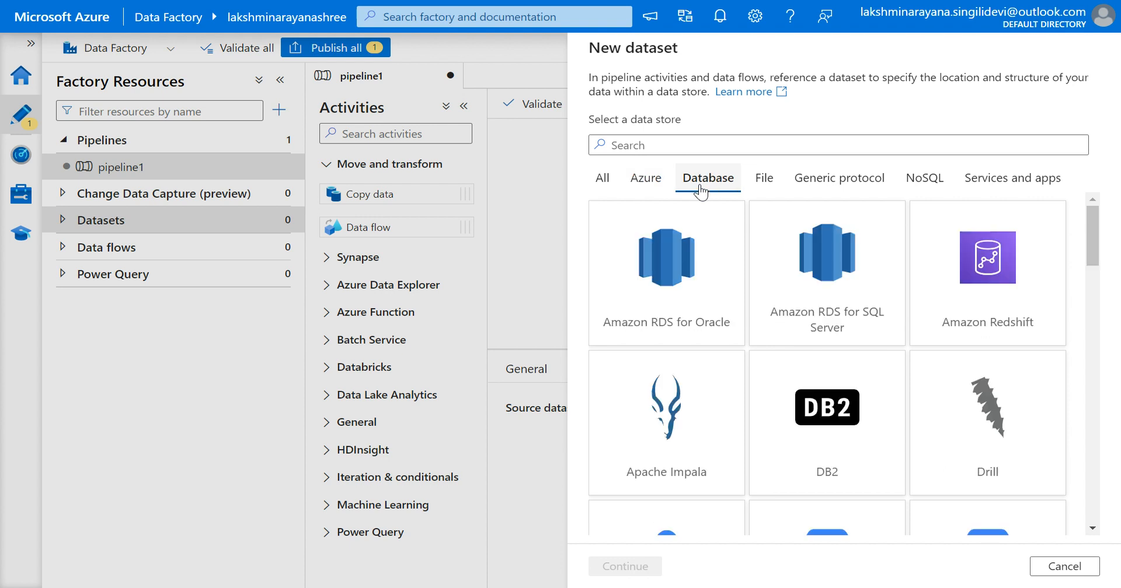
click(764, 184)
click(836, 186)
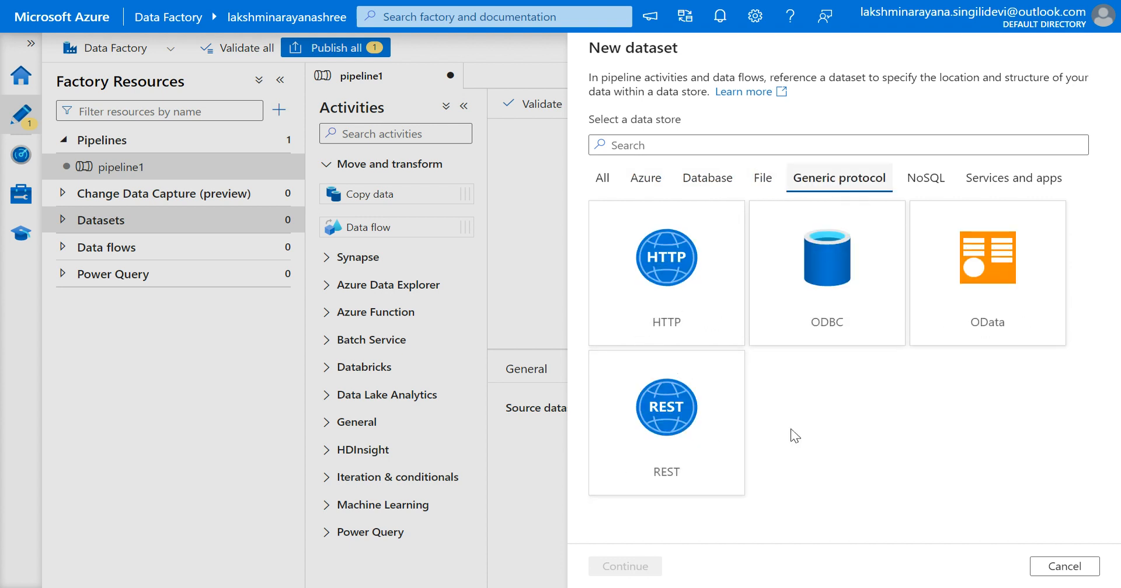
click(918, 185)
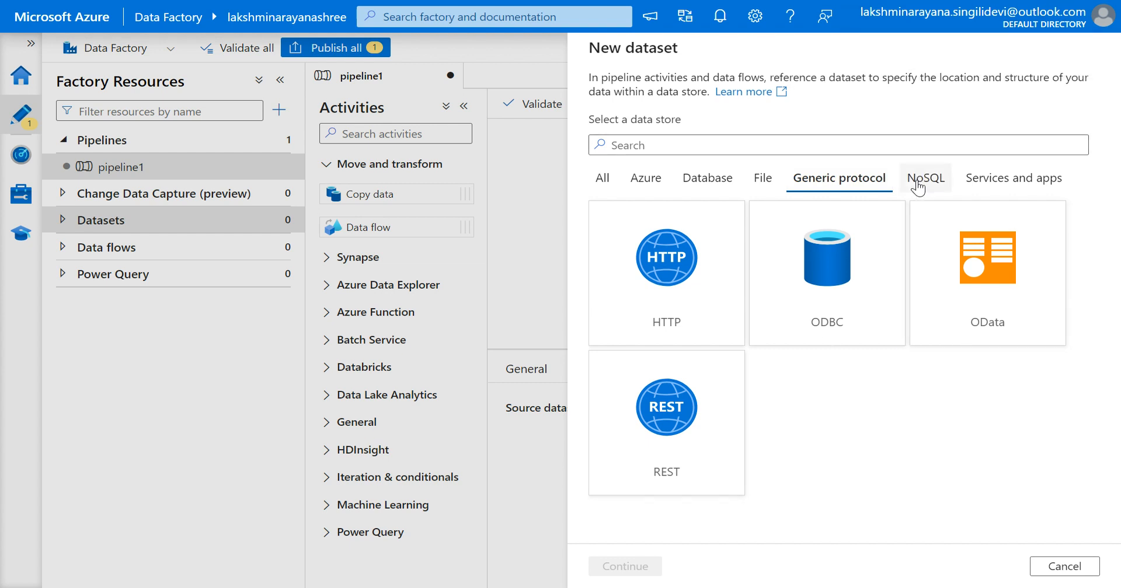
Pick Azure Blob Storage as the new dataset's data store and DelimitedText as its format.
click(1013, 180)
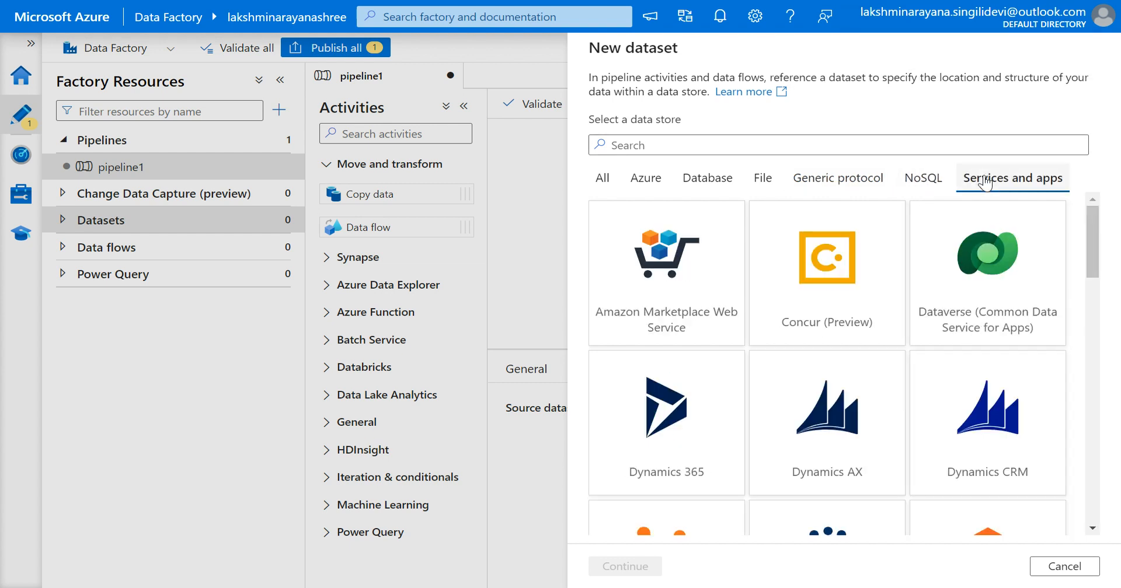
click(603, 181)
click(710, 147)
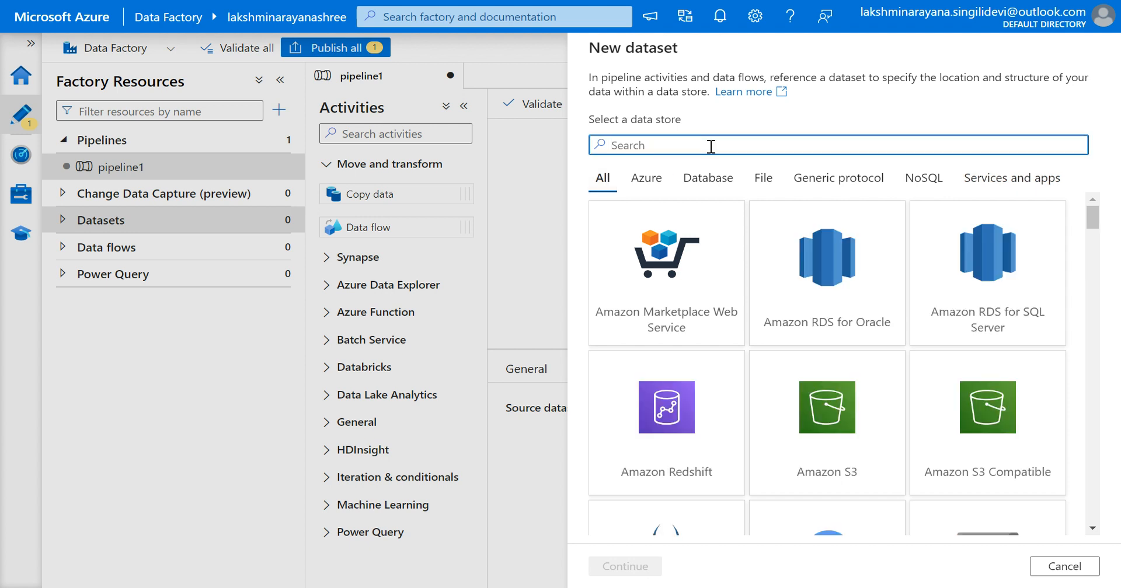
text(blob)
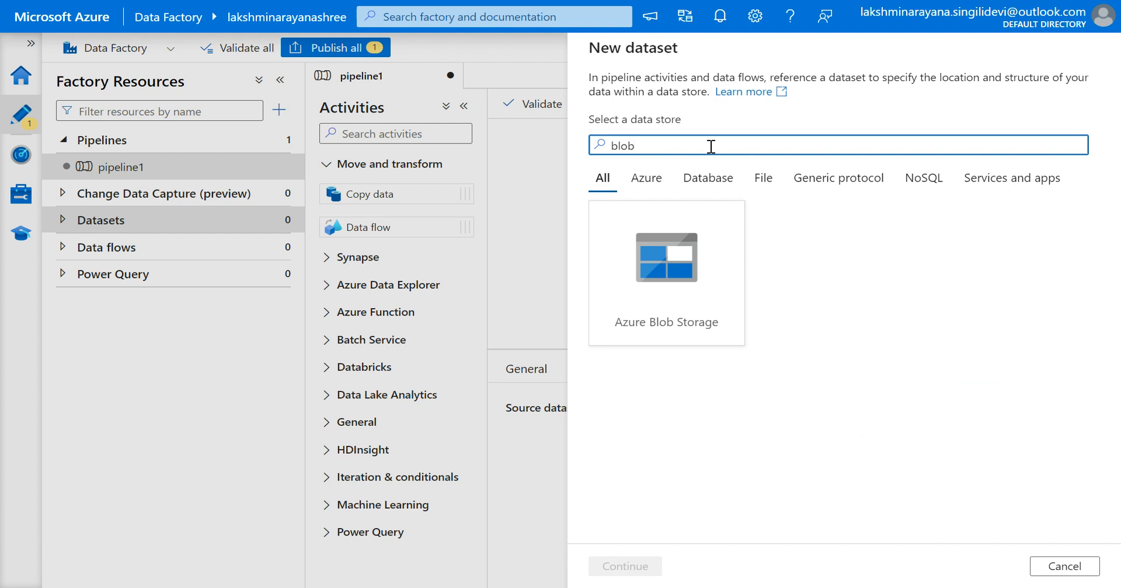
click(659, 270)
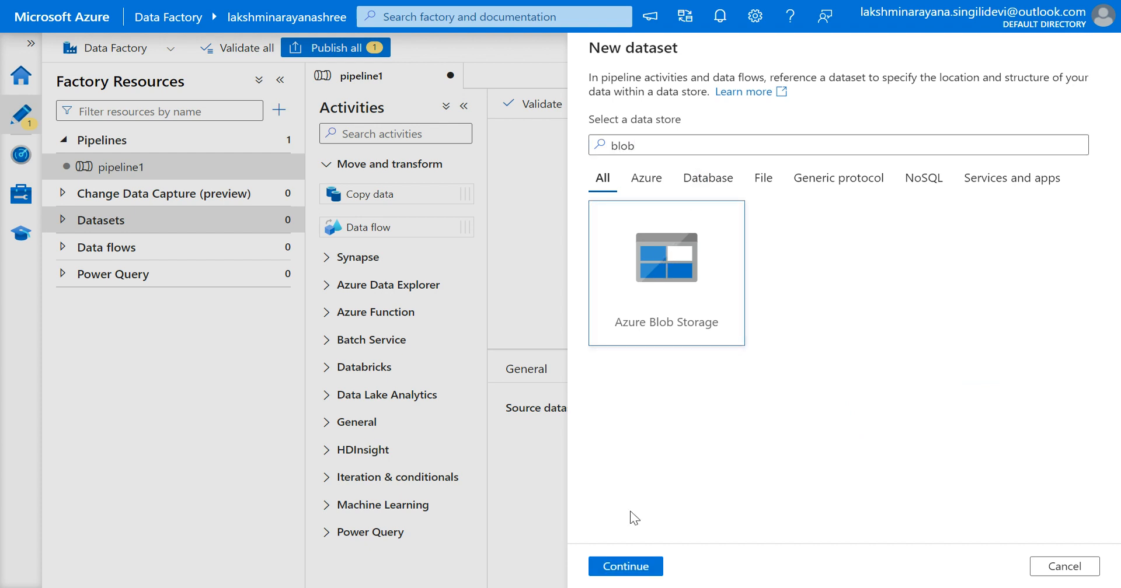
click(615, 574)
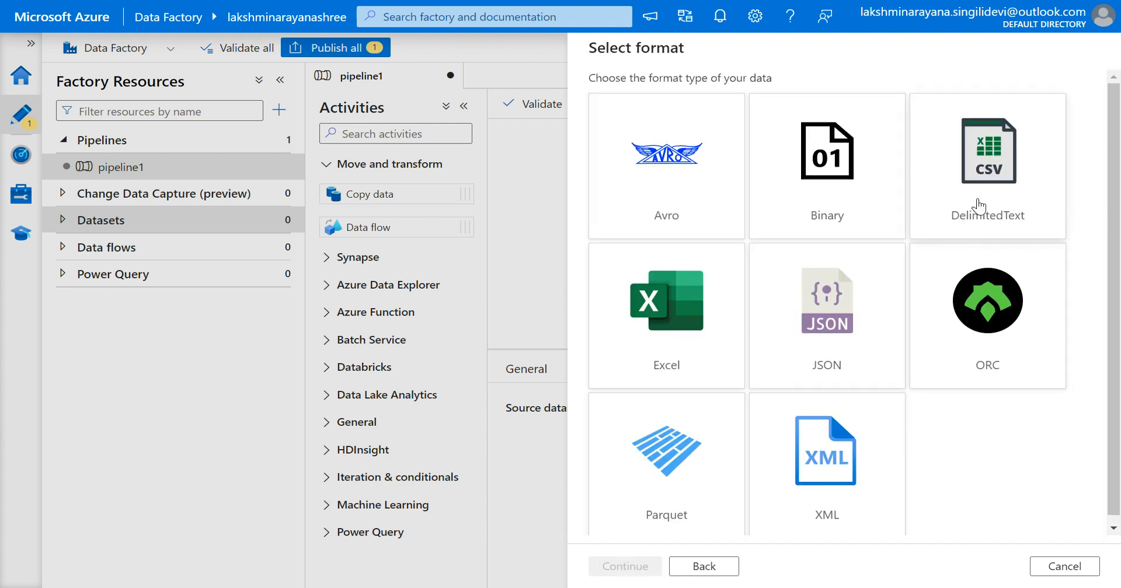
click(984, 188)
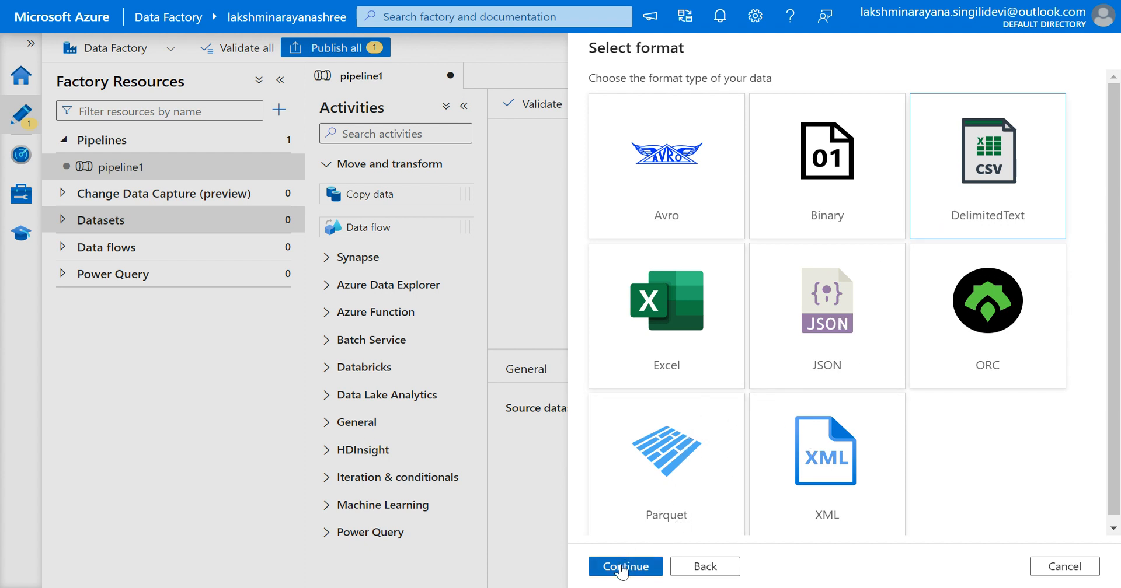
click(619, 571)
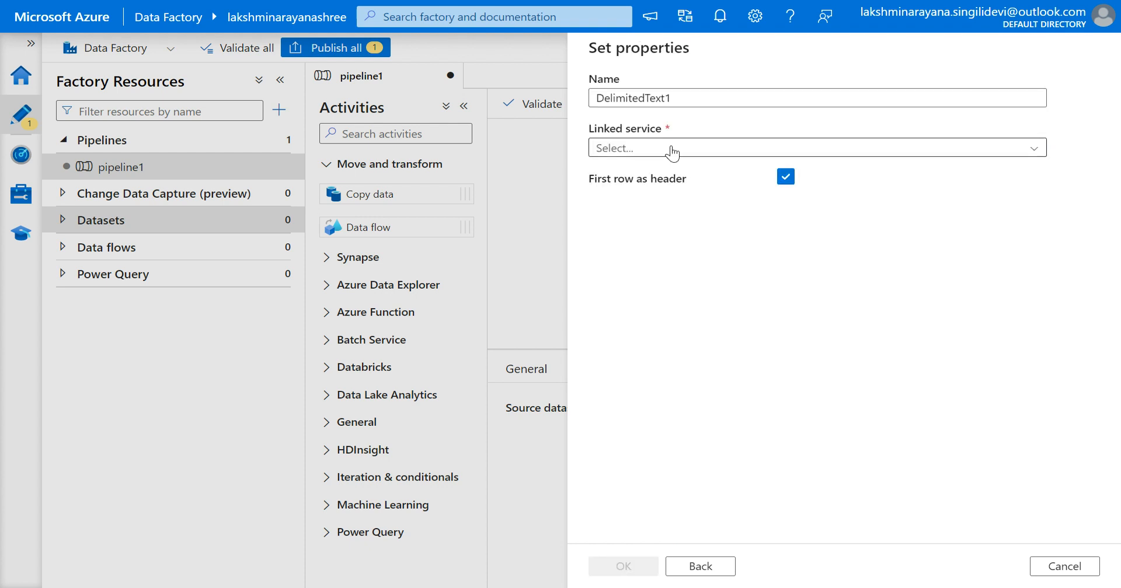
Name the dataset Blobinput.
double_click(599, 98)
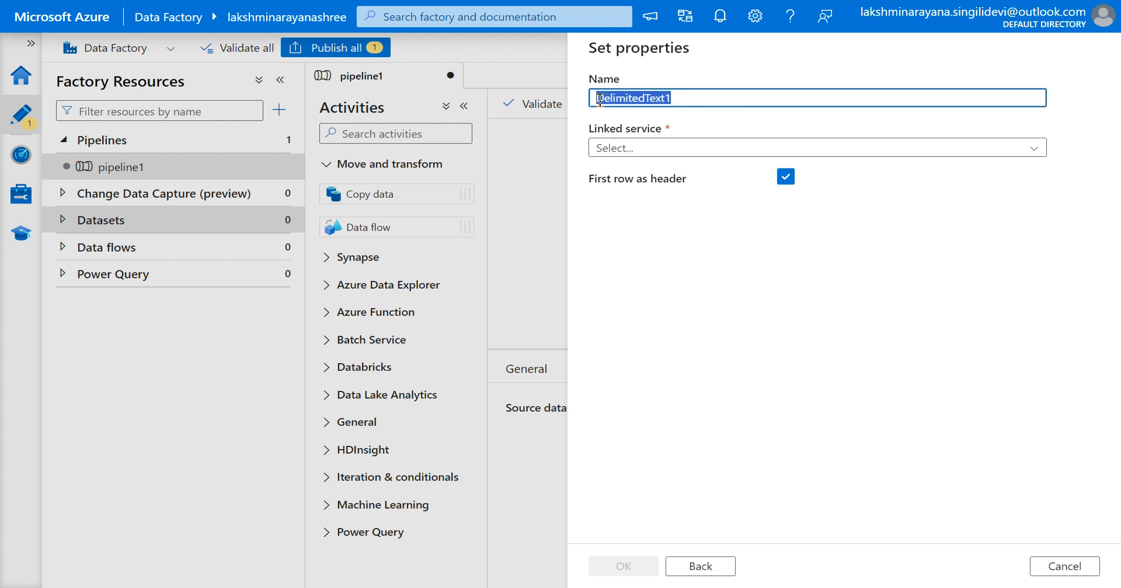
key(BackSpace)
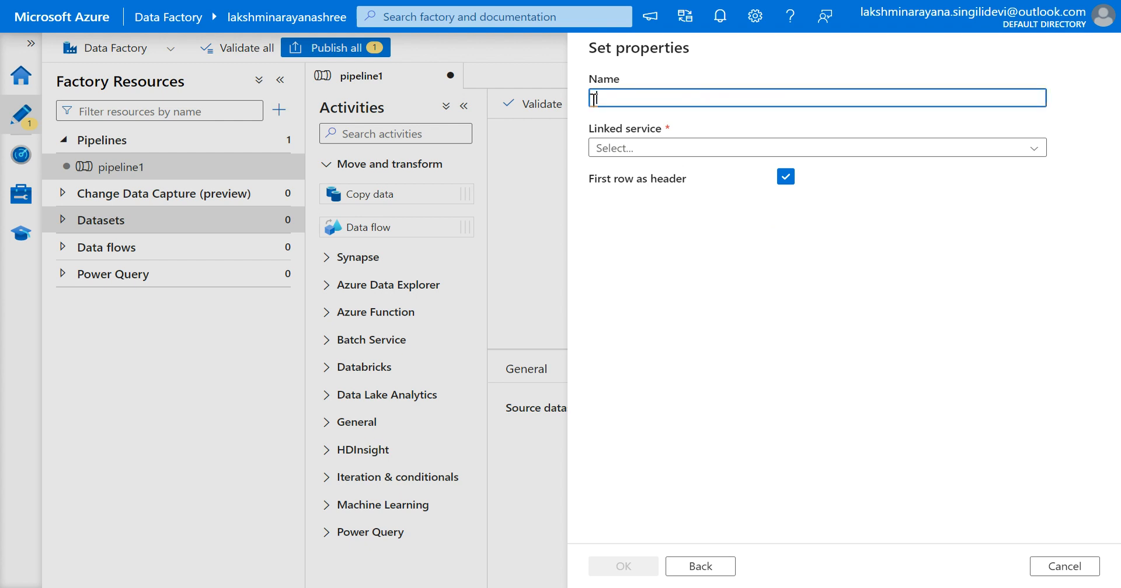
text(Blob)
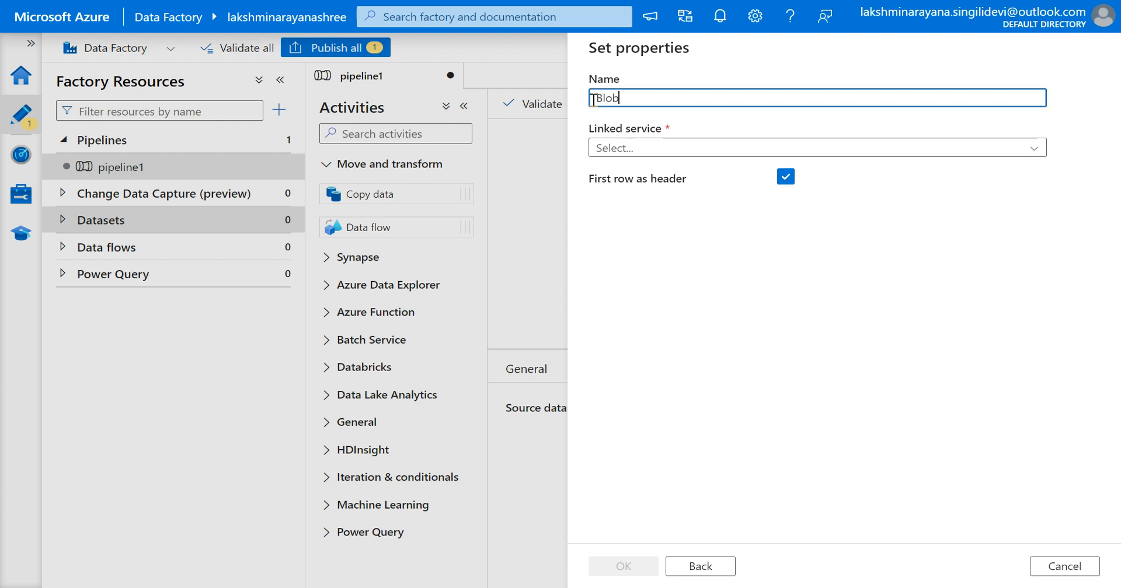
text( inp)
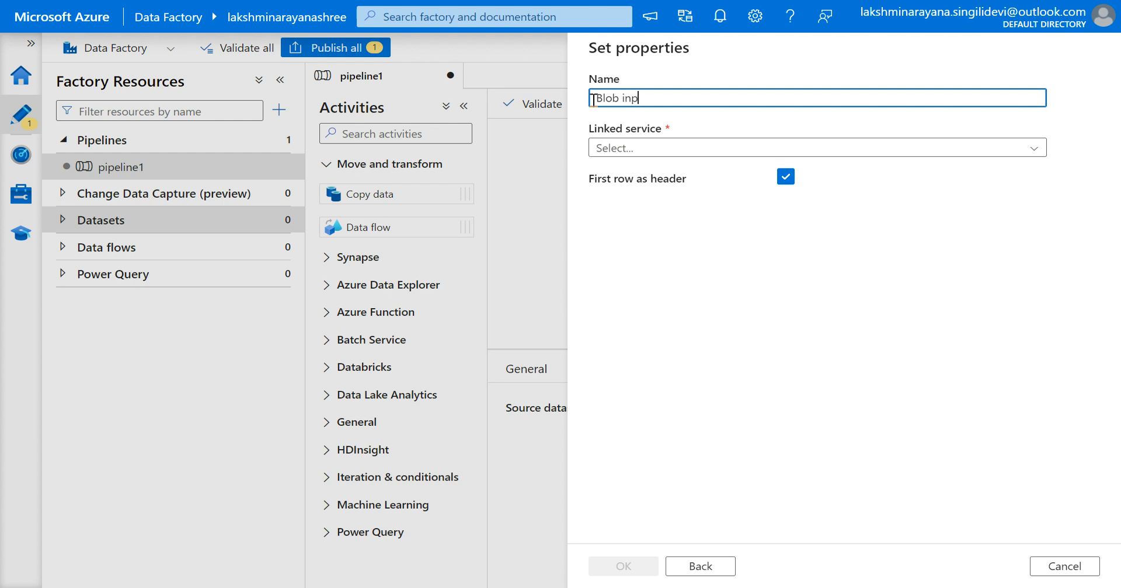
text(ut)
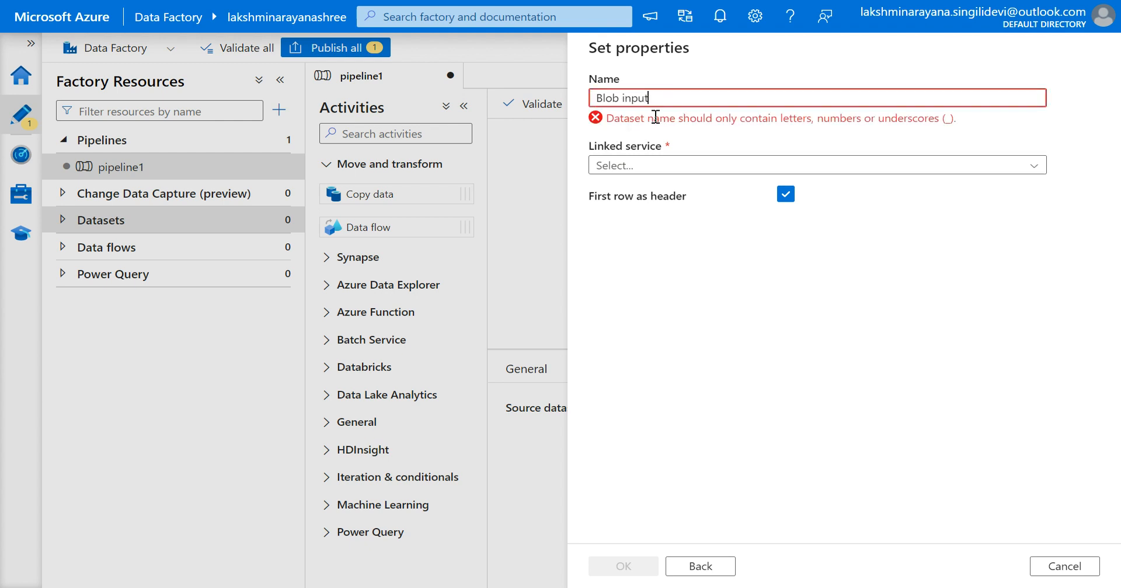
click(622, 98)
key(BackSpace)
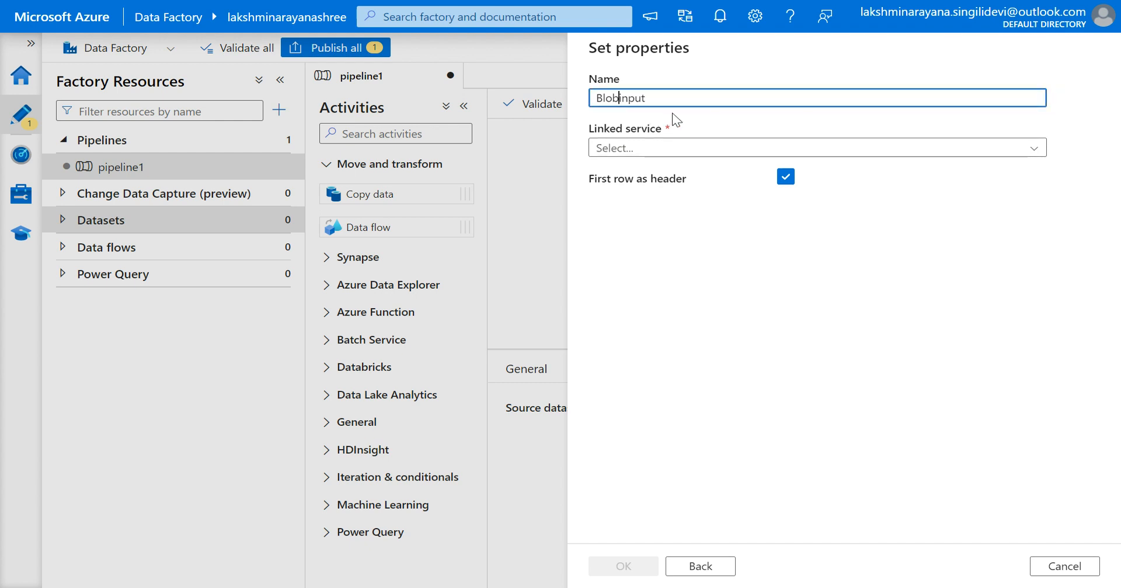
Create a new Azure Blob Storage linked service using the Free Trial subscription and its storage account, testing the connection first.
click(668, 153)
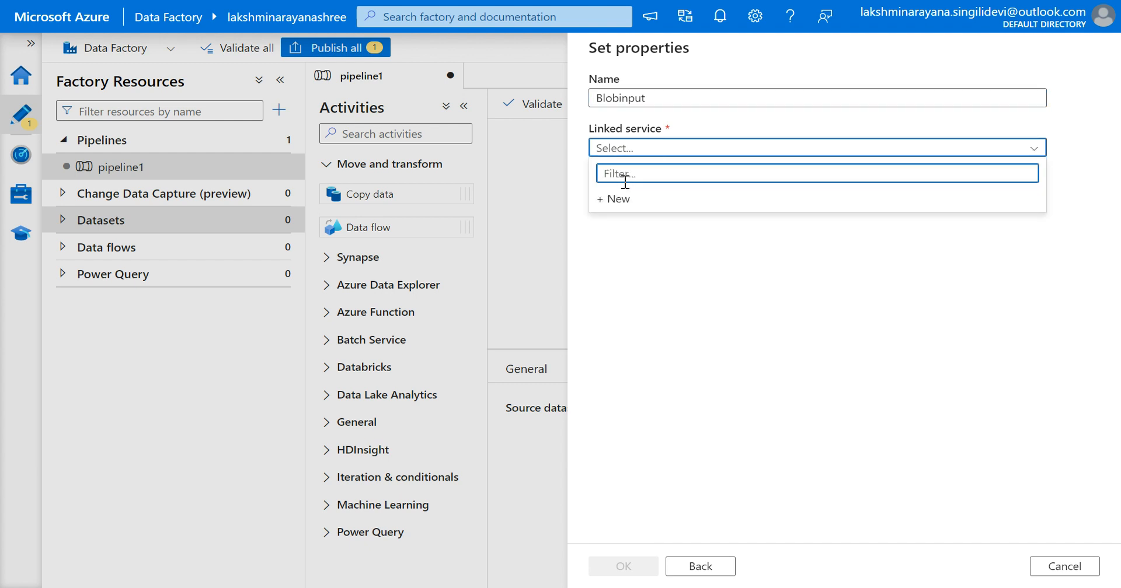
click(612, 199)
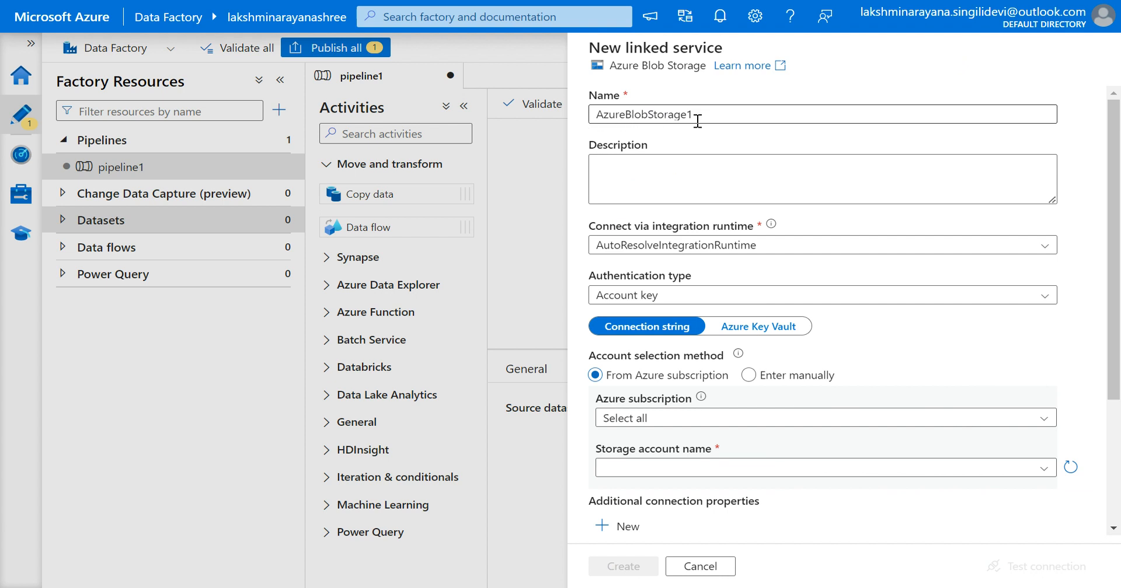
scroll(671, 189, down, 2)
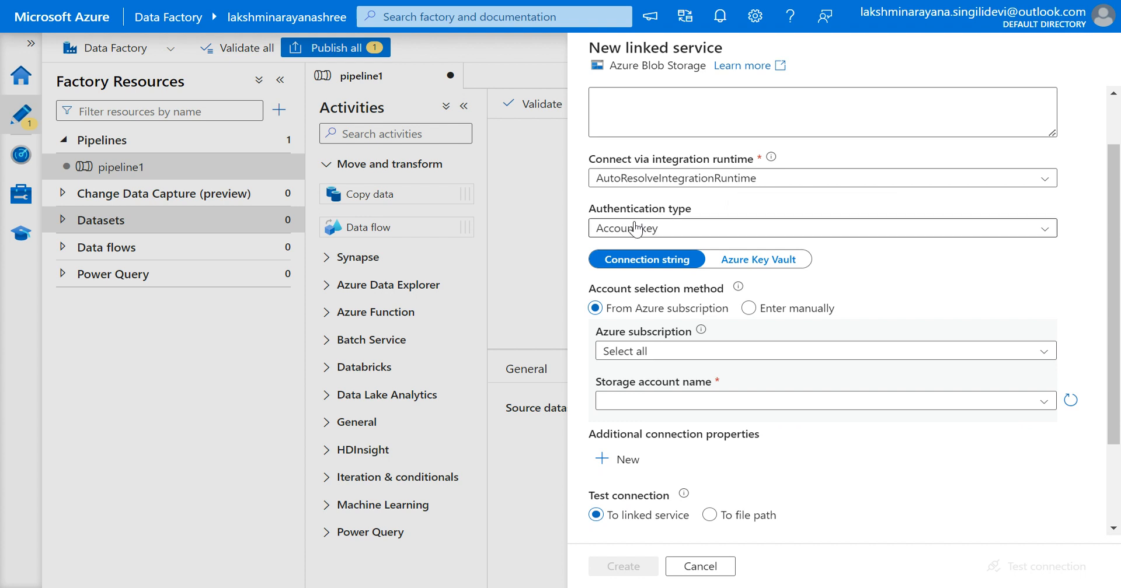
scroll(682, 231, down, 3)
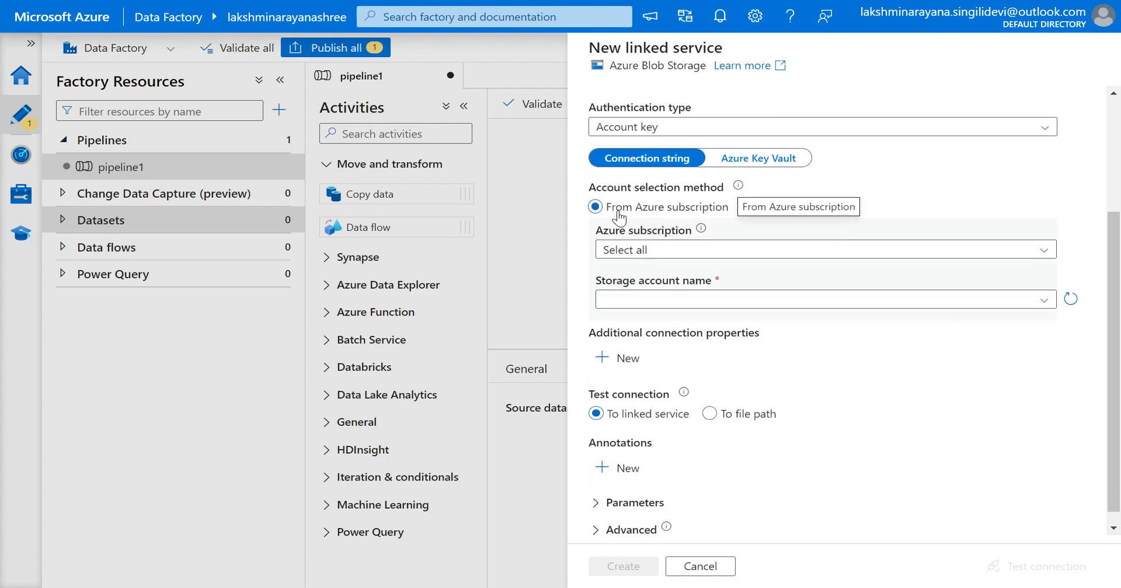
scroll(622, 219, down, 1)
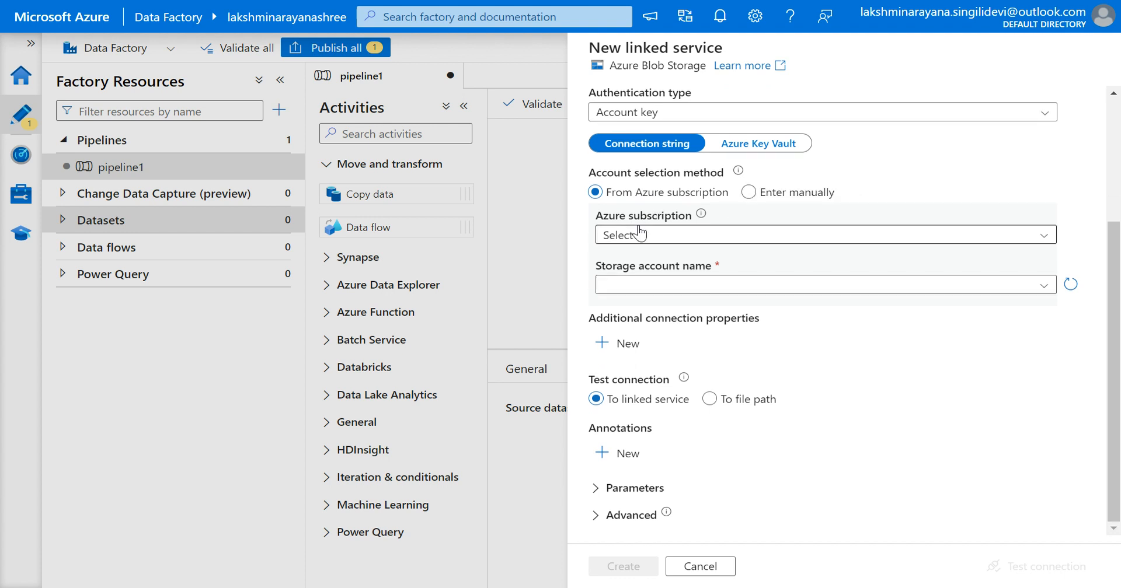
click(641, 234)
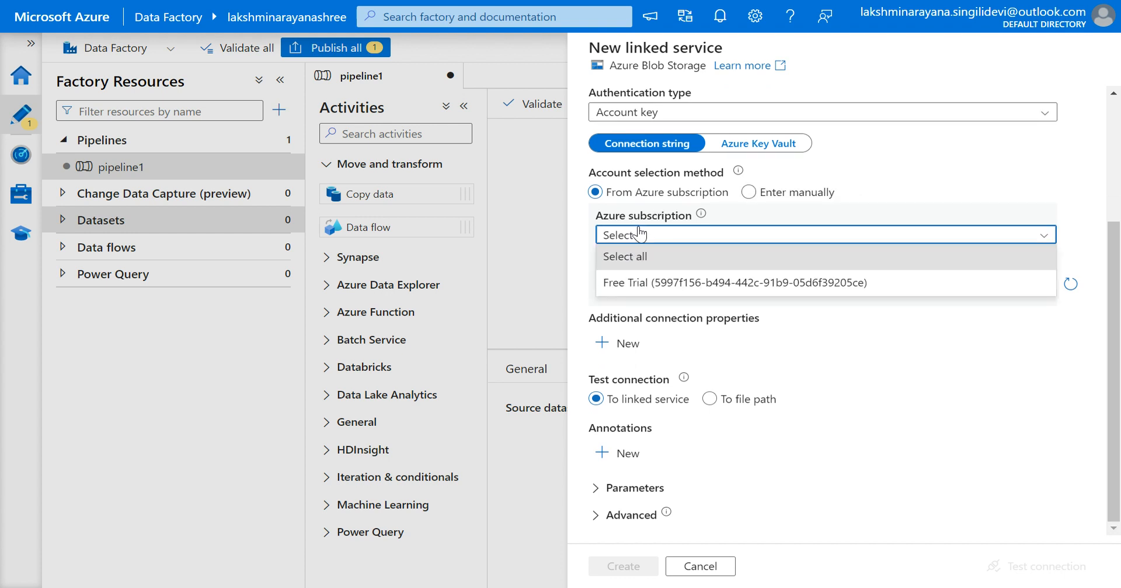
click(642, 281)
click(661, 286)
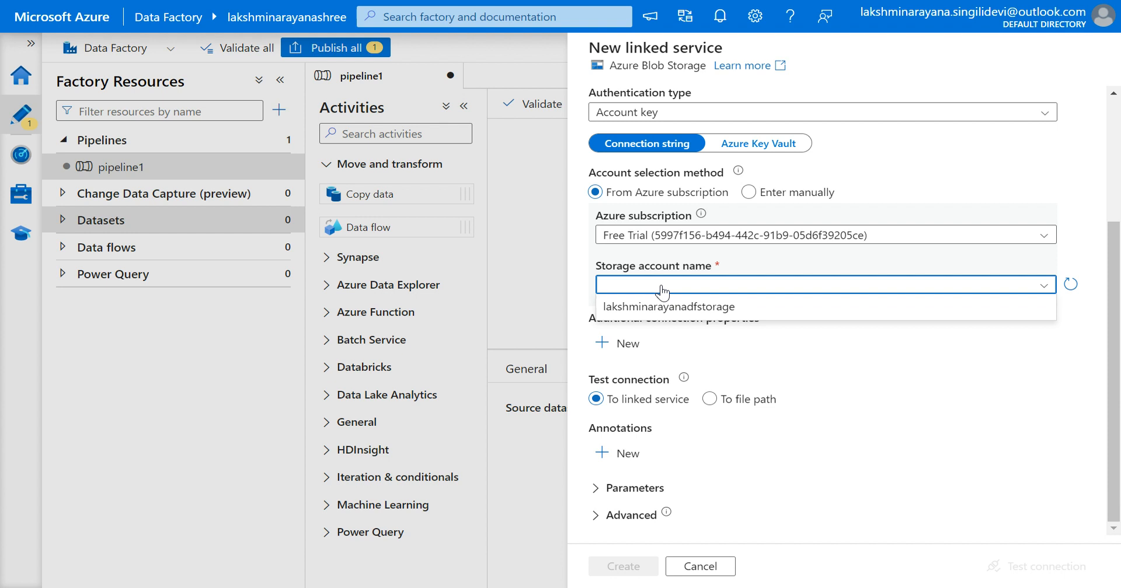
click(682, 315)
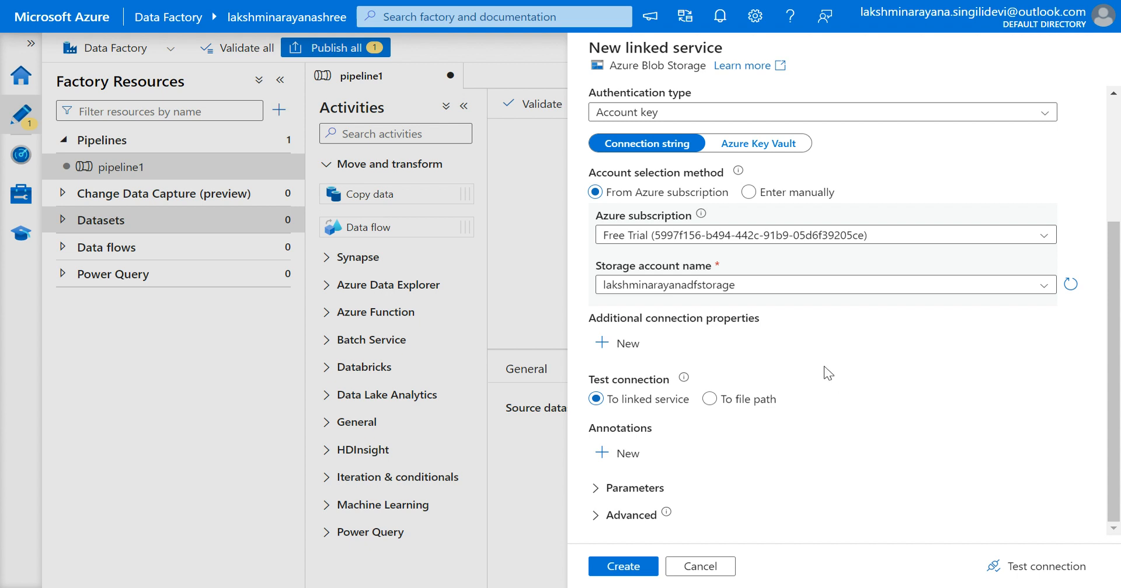
click(997, 569)
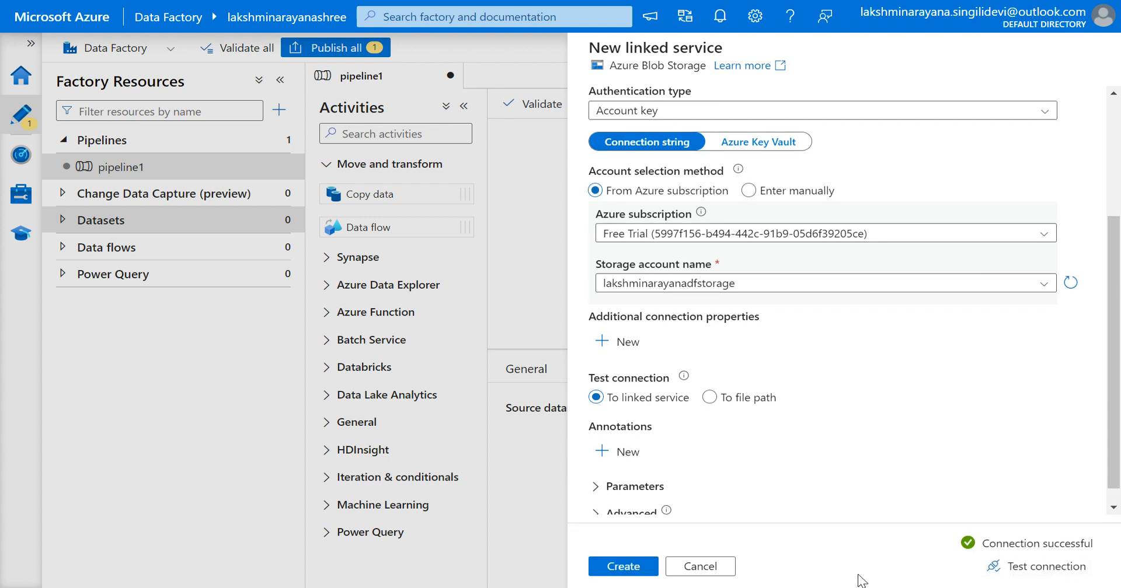
click(622, 566)
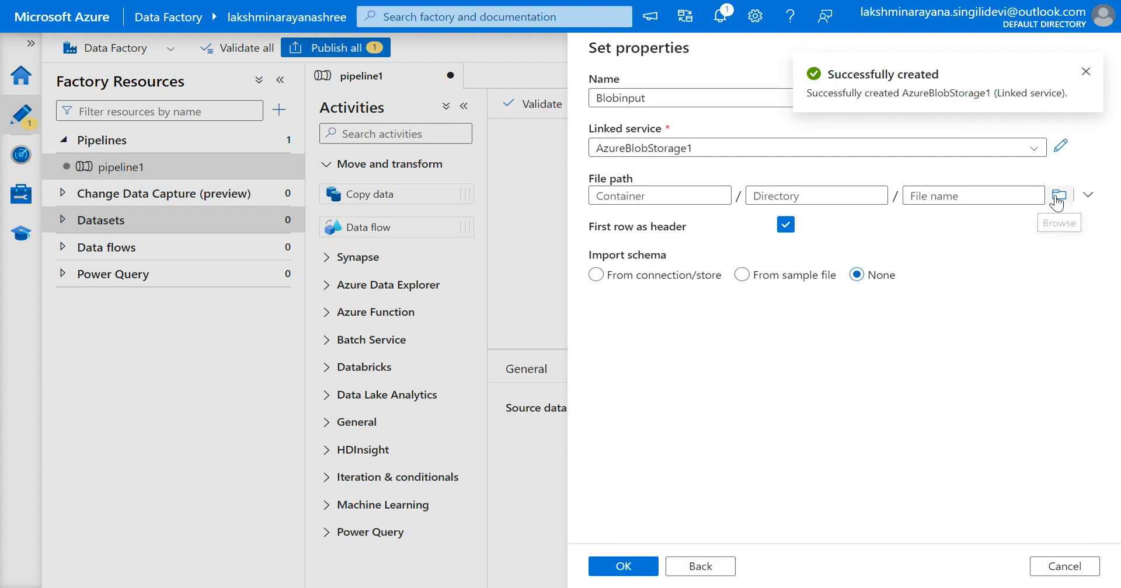
Browse and set the dataset's file path to Customers.csv in the input container.
click(1061, 204)
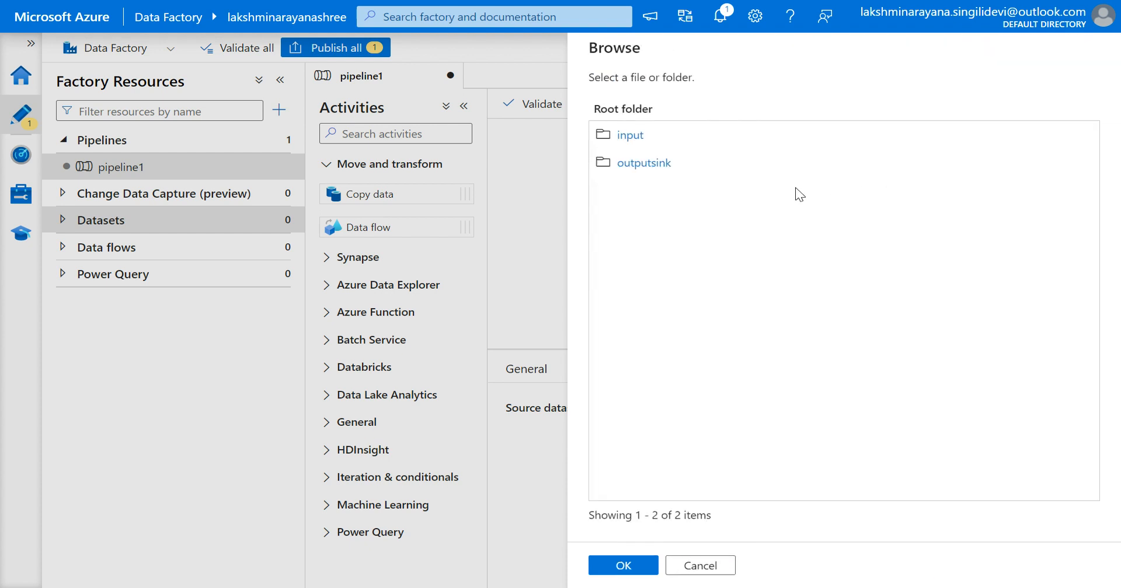
click(631, 138)
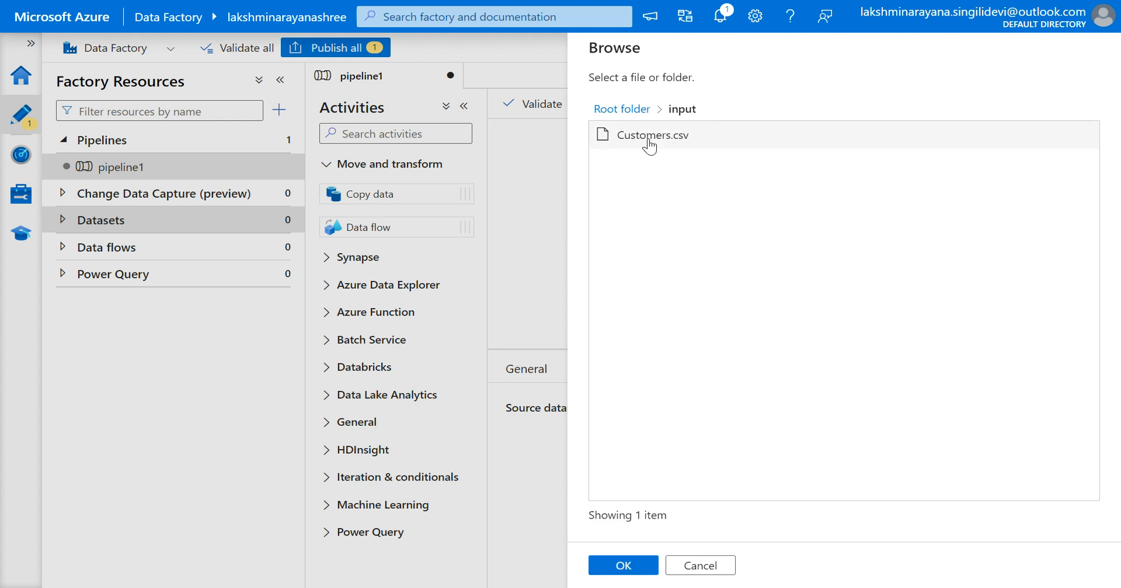
click(649, 146)
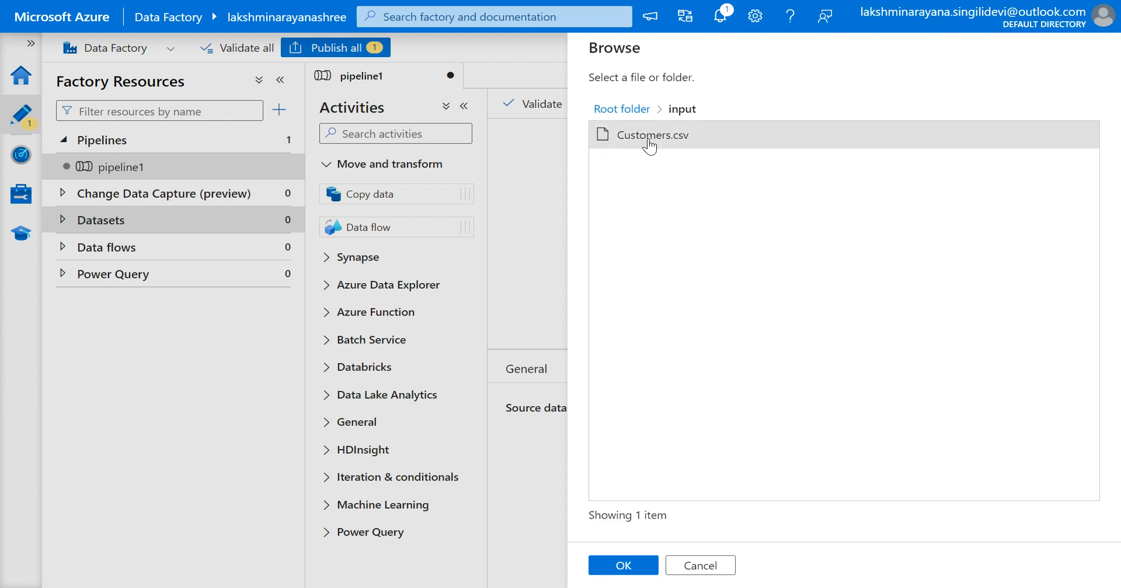
click(617, 567)
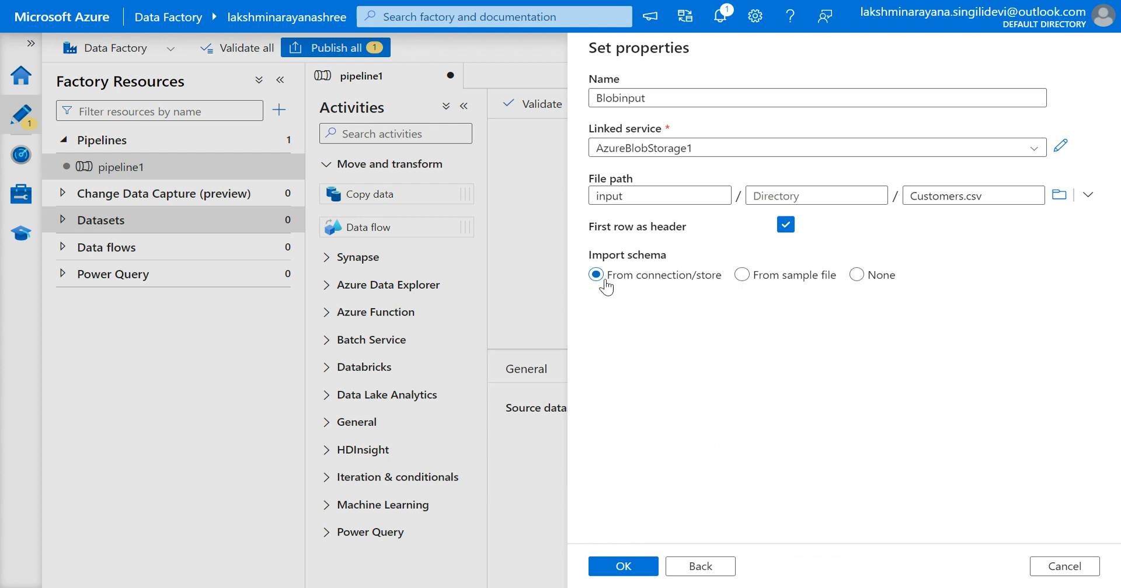
Confirm the Blobinput dataset with first row as header and schema imported from connection/store.
click(785, 226)
click(785, 227)
click(624, 567)
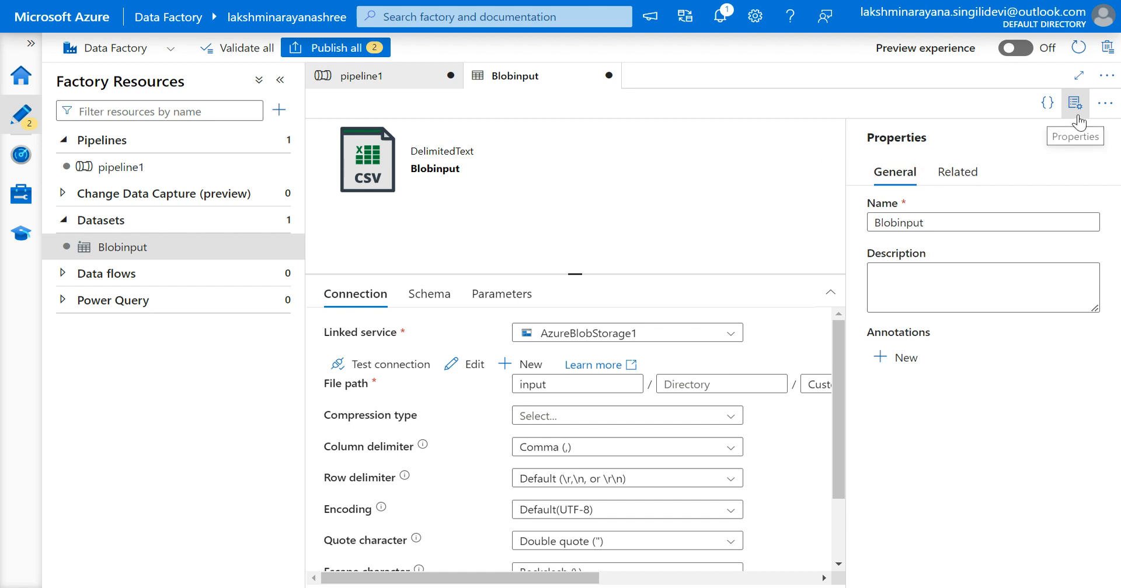
Close the dataset's properties pane and switch between the Blobinput and pipeline1 tabs.
click(1075, 111)
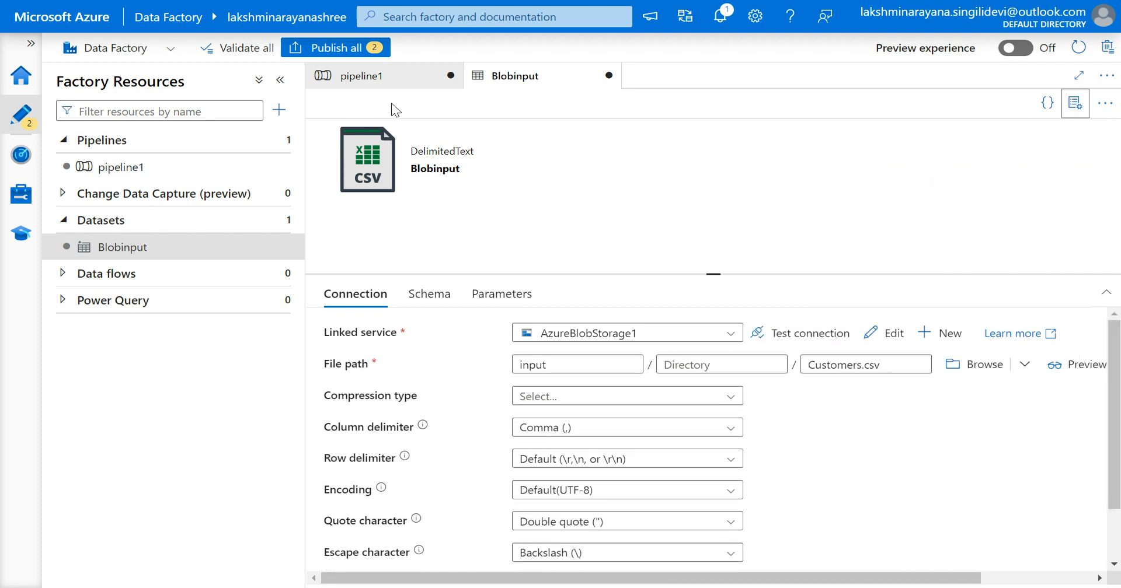
click(359, 75)
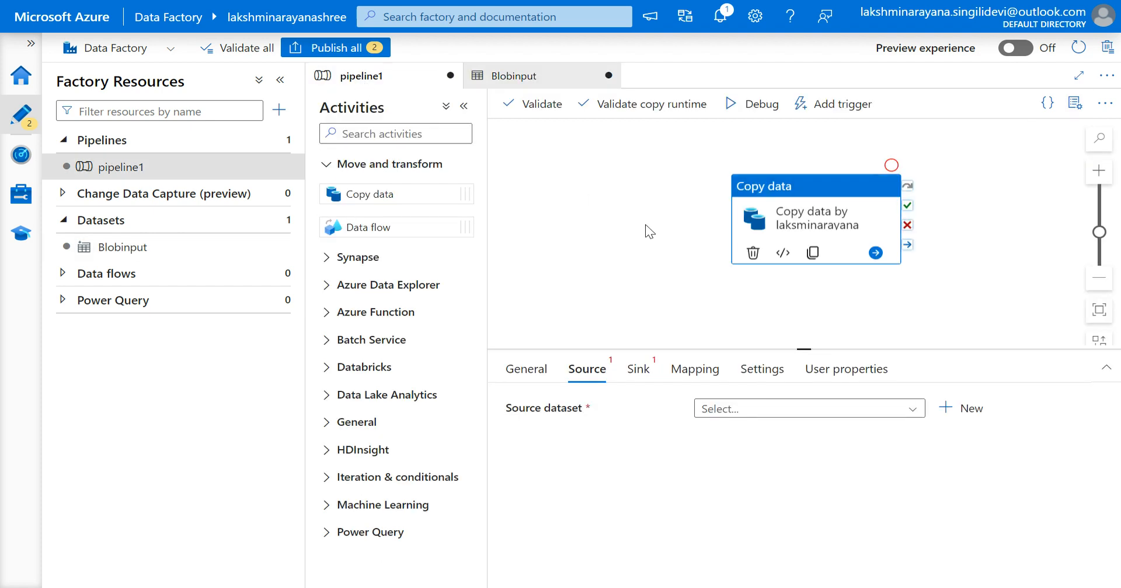
click(515, 77)
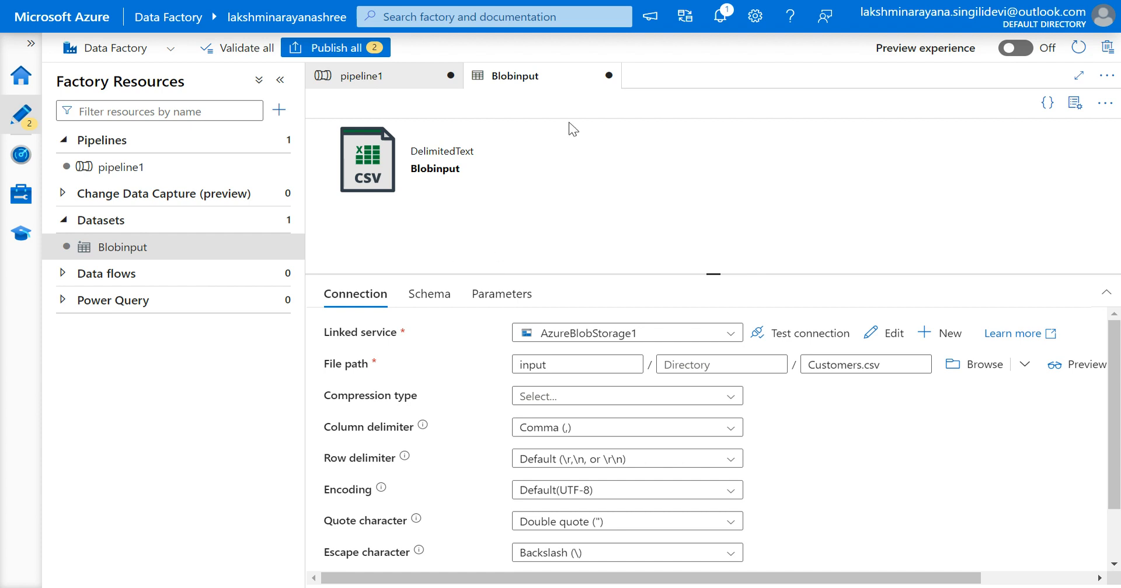
click(400, 76)
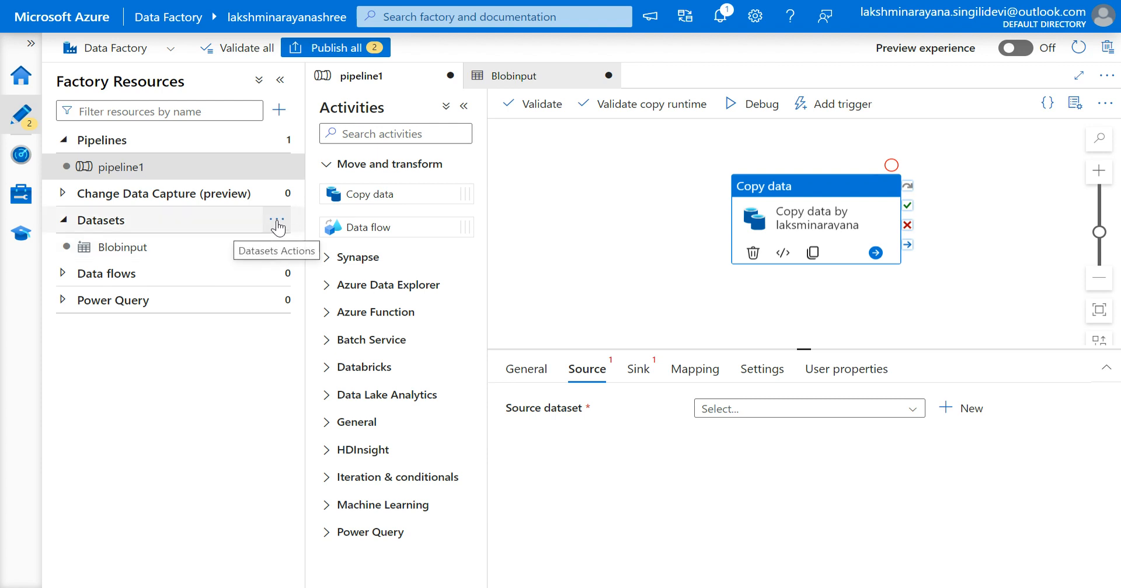
Create a new Azure Blob Storage dataset in JSON format.
click(279, 223)
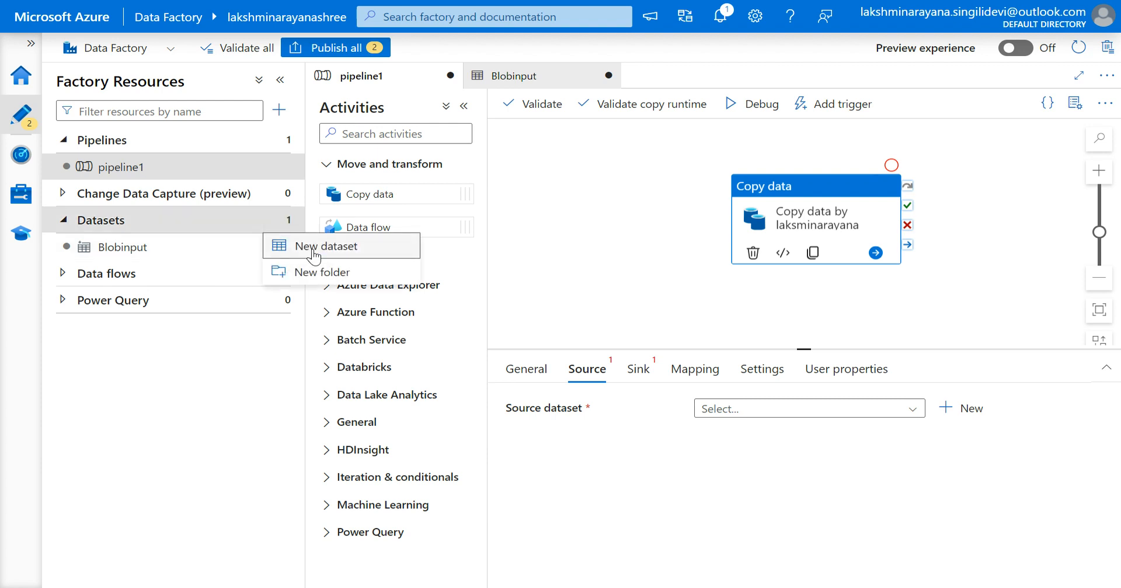
click(314, 248)
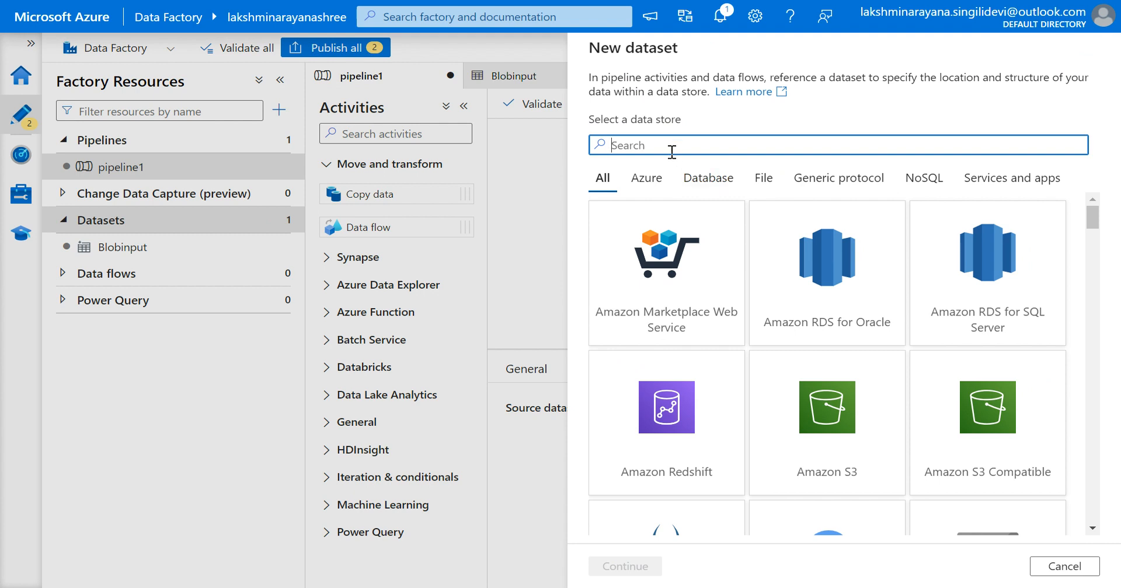
text(bolb)
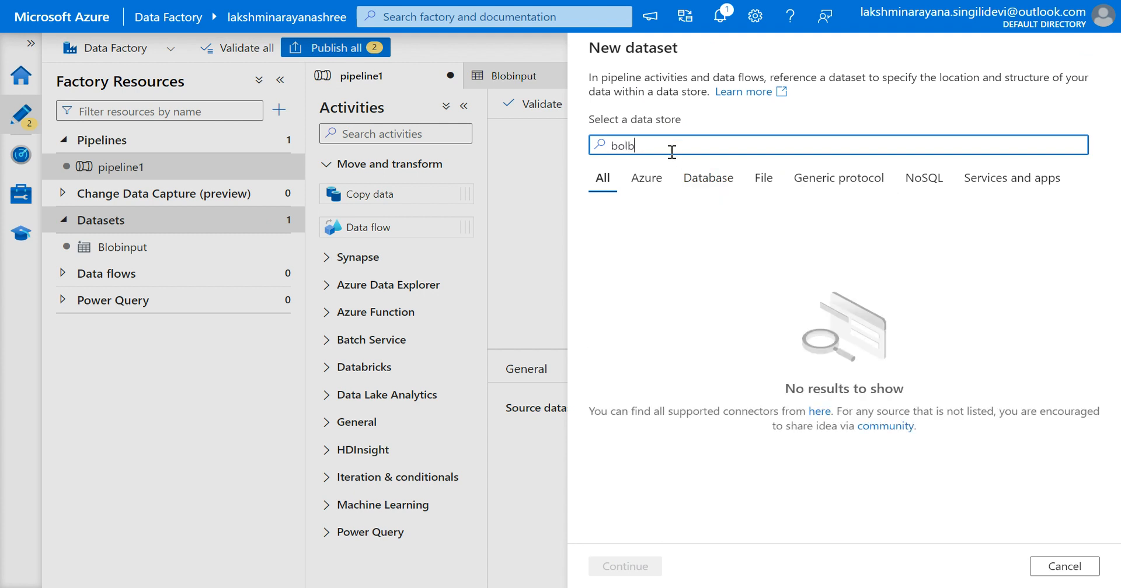
key(BackSpace)
key(BackSpace)
key(BackSpace)
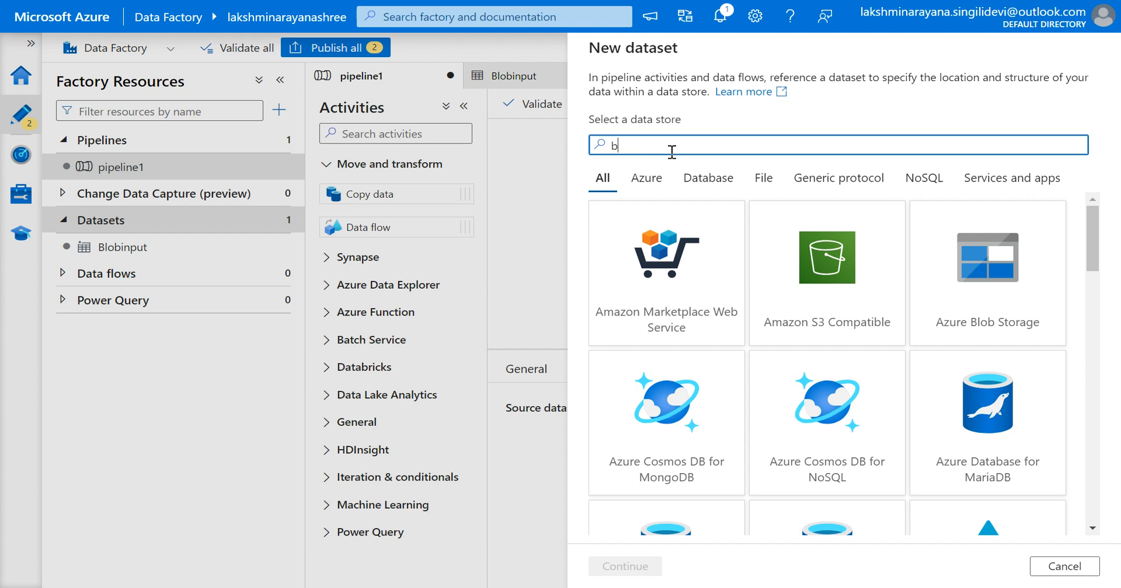
text(lob)
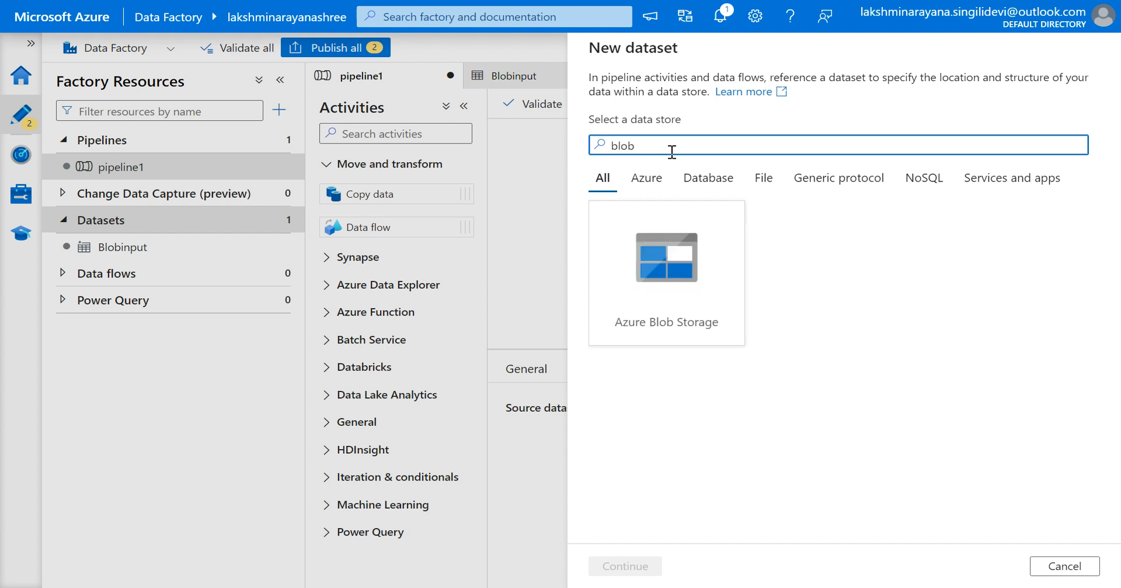
click(686, 268)
click(620, 569)
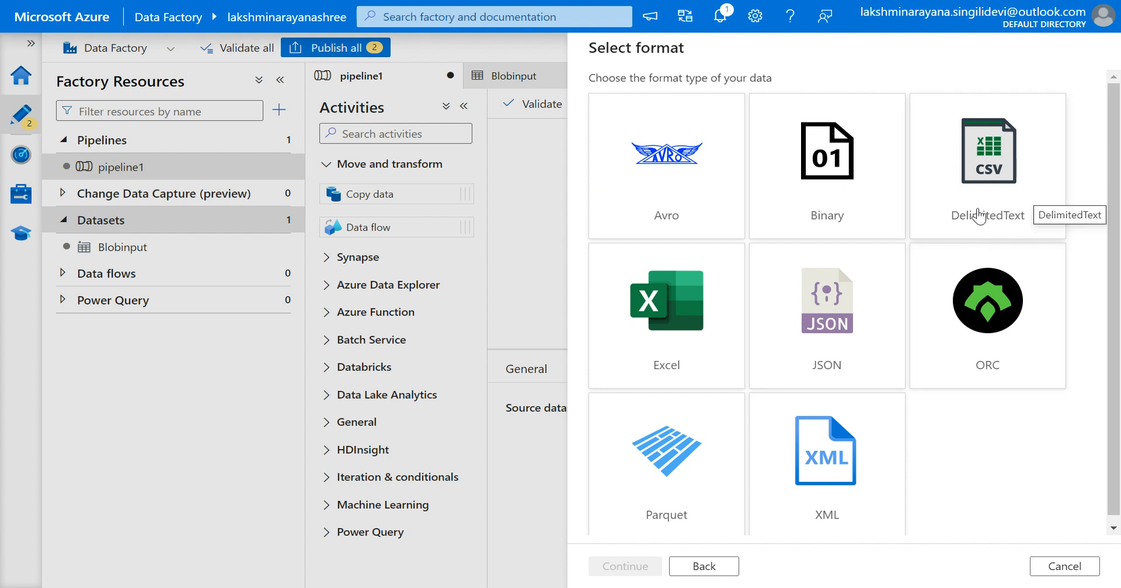
click(842, 330)
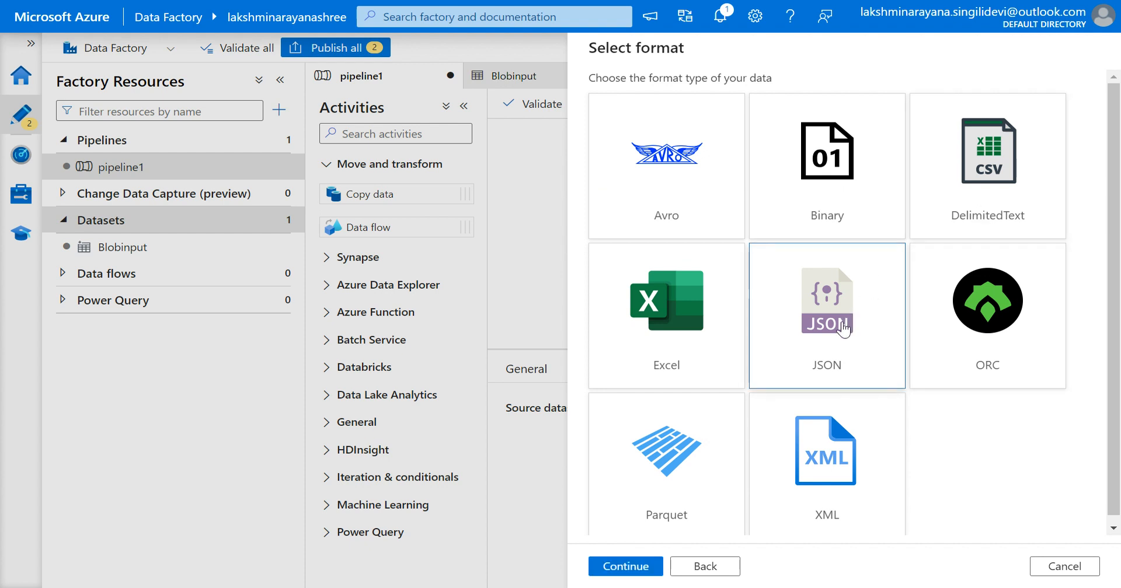
click(634, 575)
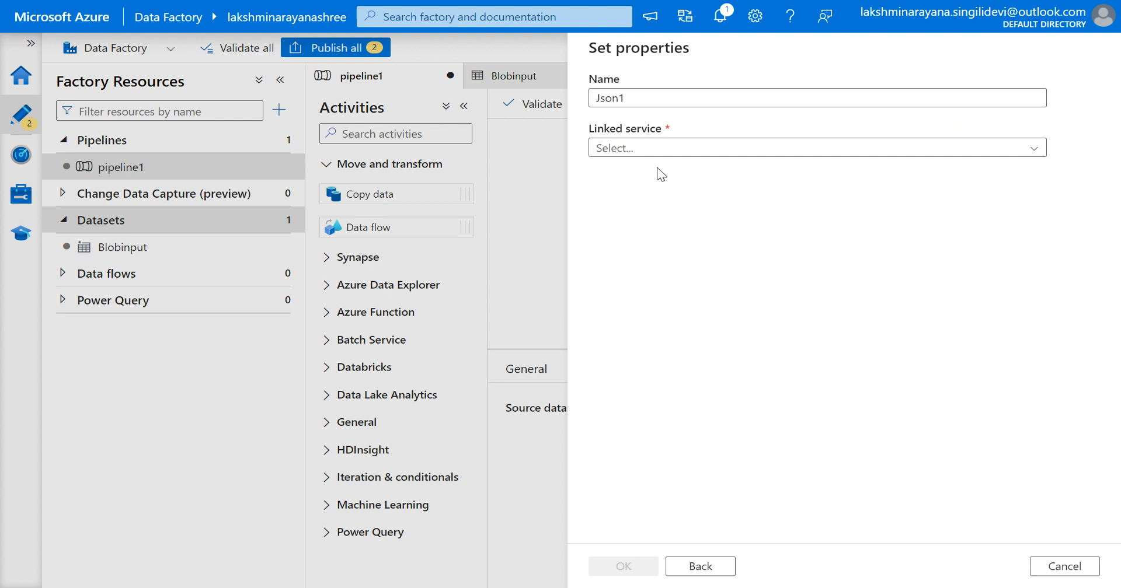
Name the new dataset Bloboutput.
drag(636, 101, 589, 99)
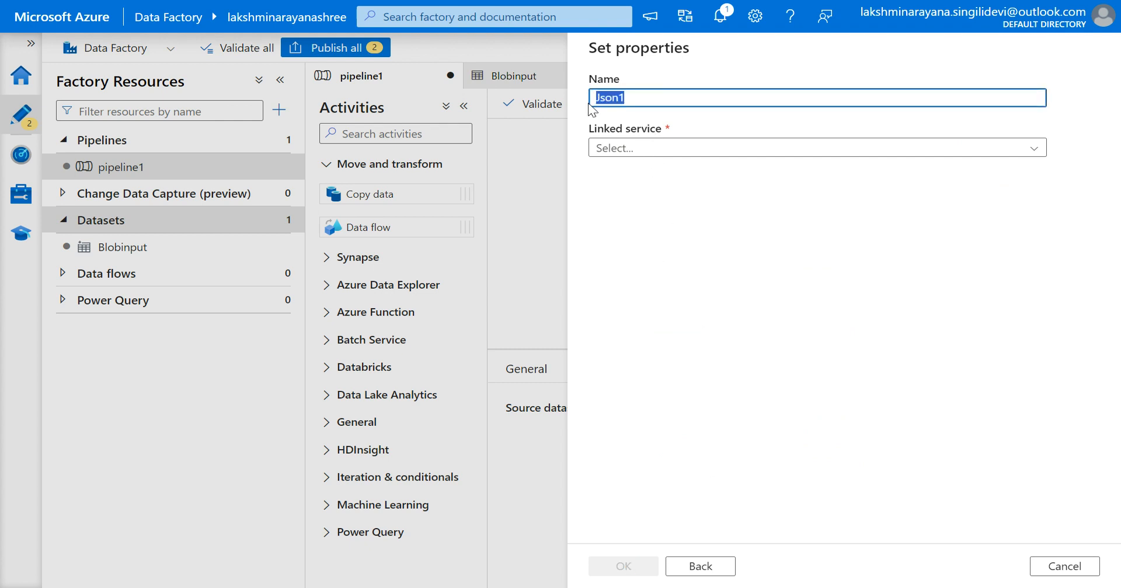
key(BackSpace)
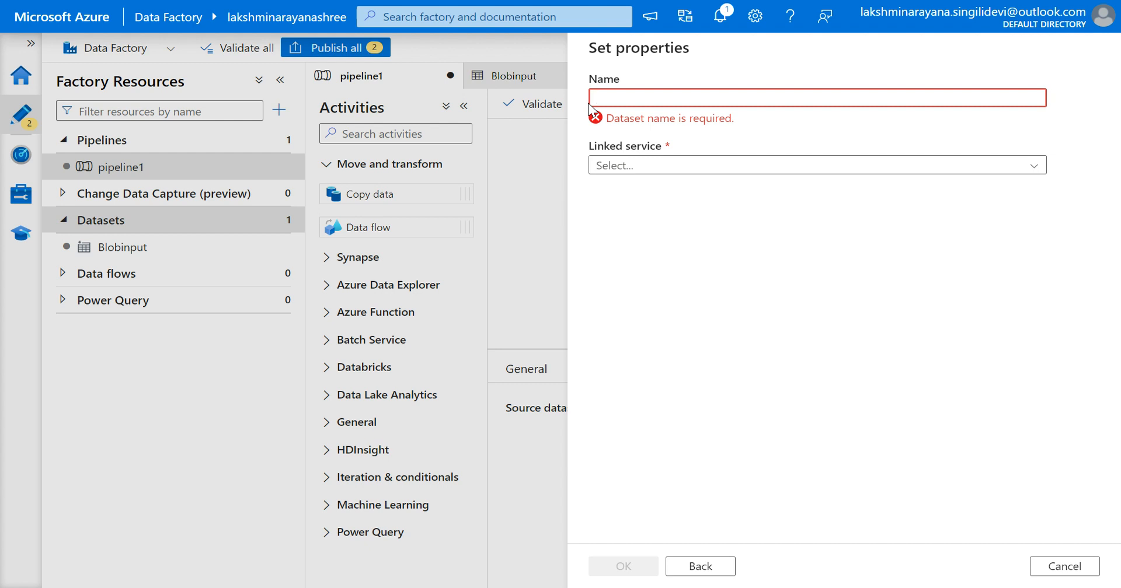
text(Bloboutput)
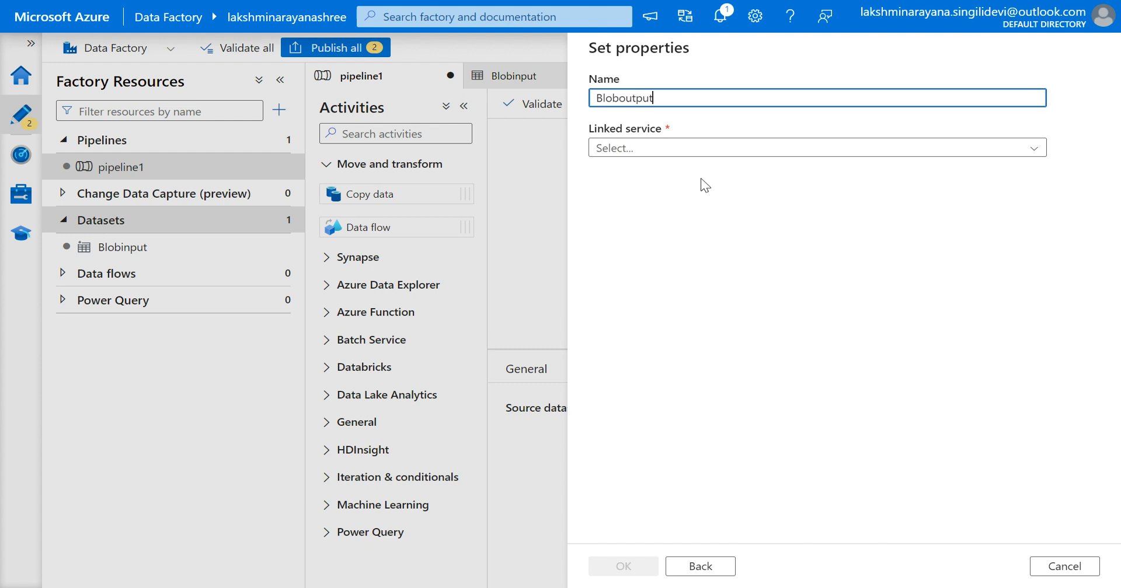
Create a new Azure Blob Storage linked service using the Free Trial subscription and its storage account, testing the connection first.
click(658, 151)
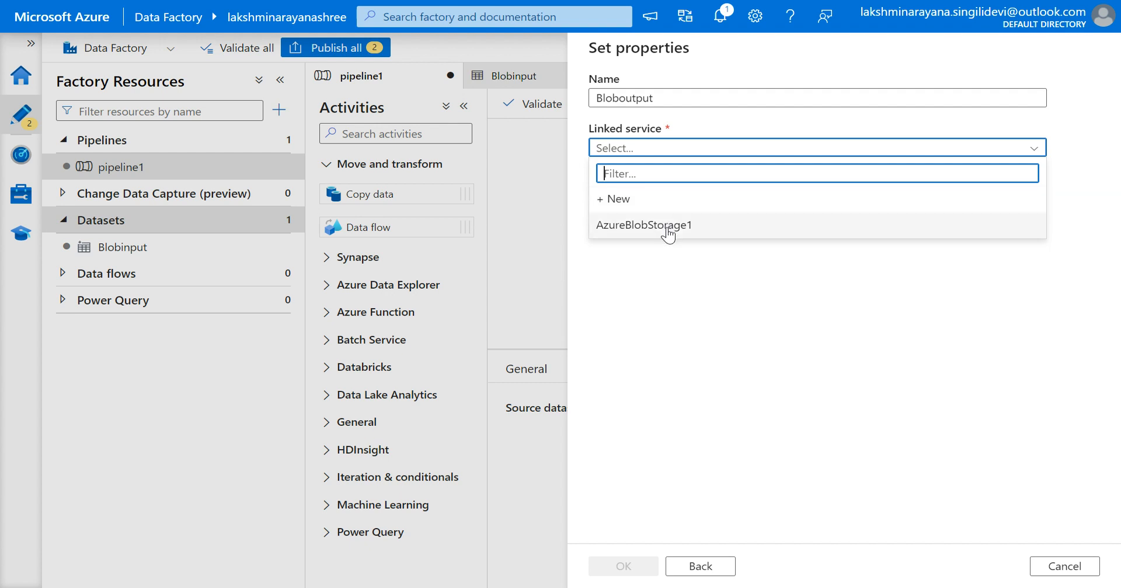
click(605, 204)
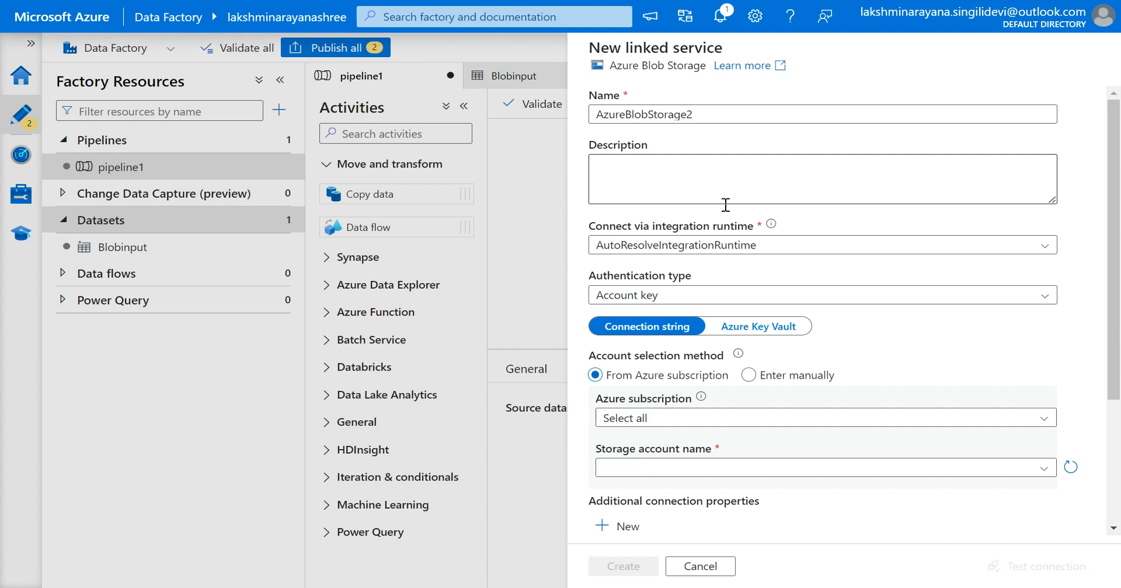
scroll(739, 260, down, 1)
scroll(741, 264, up, 1)
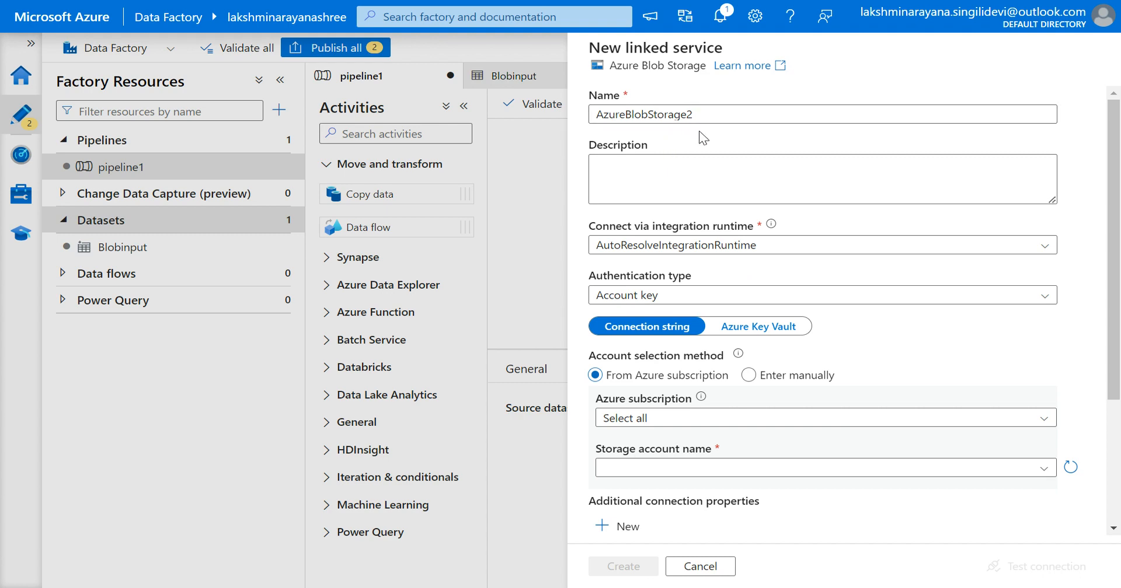
scroll(695, 172, down, 3)
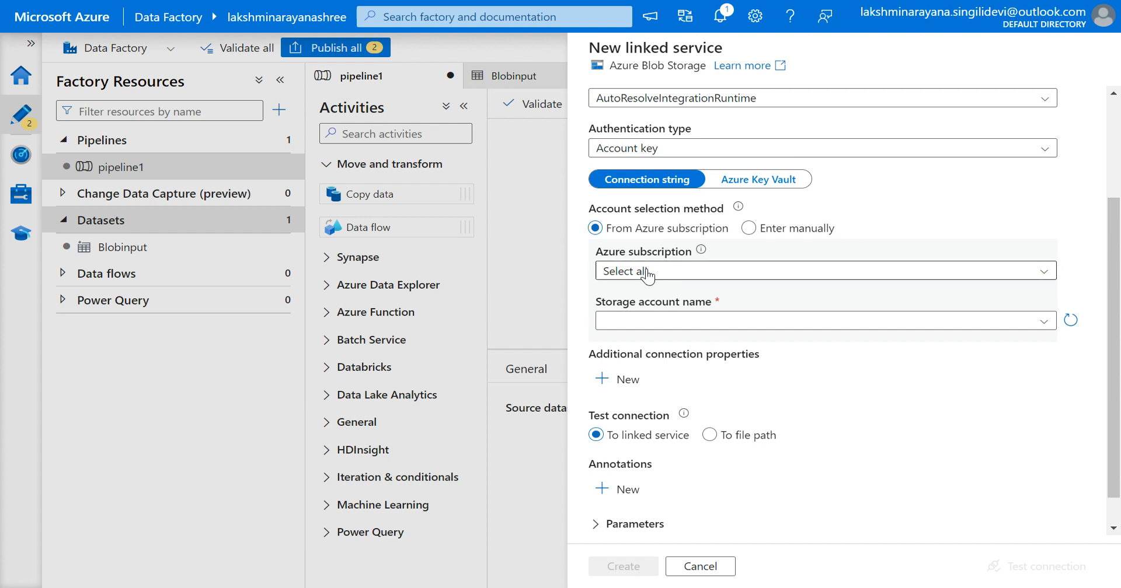
click(646, 272)
click(637, 319)
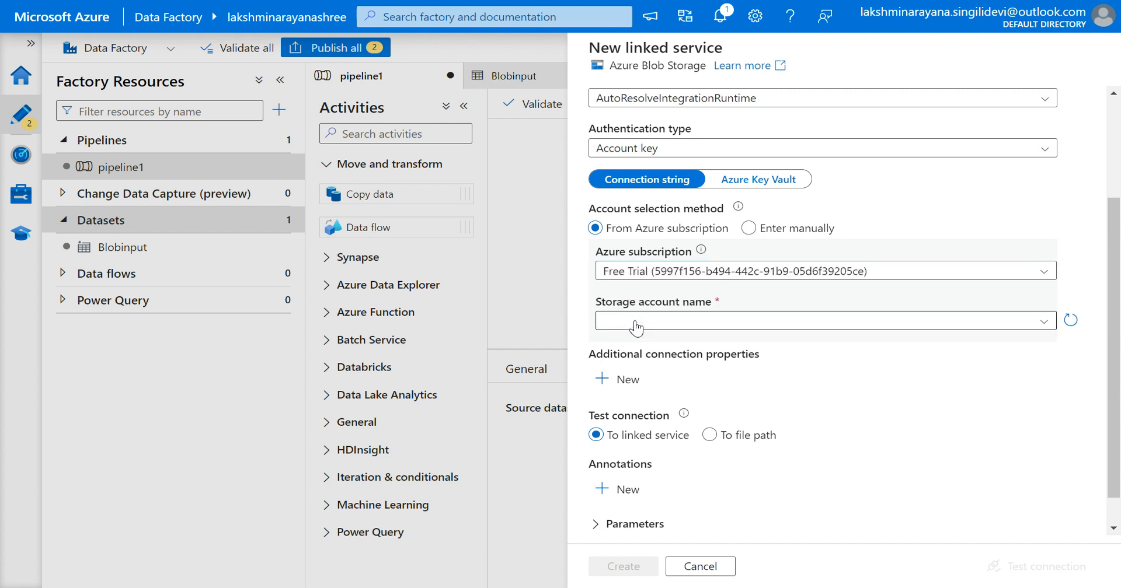
click(636, 322)
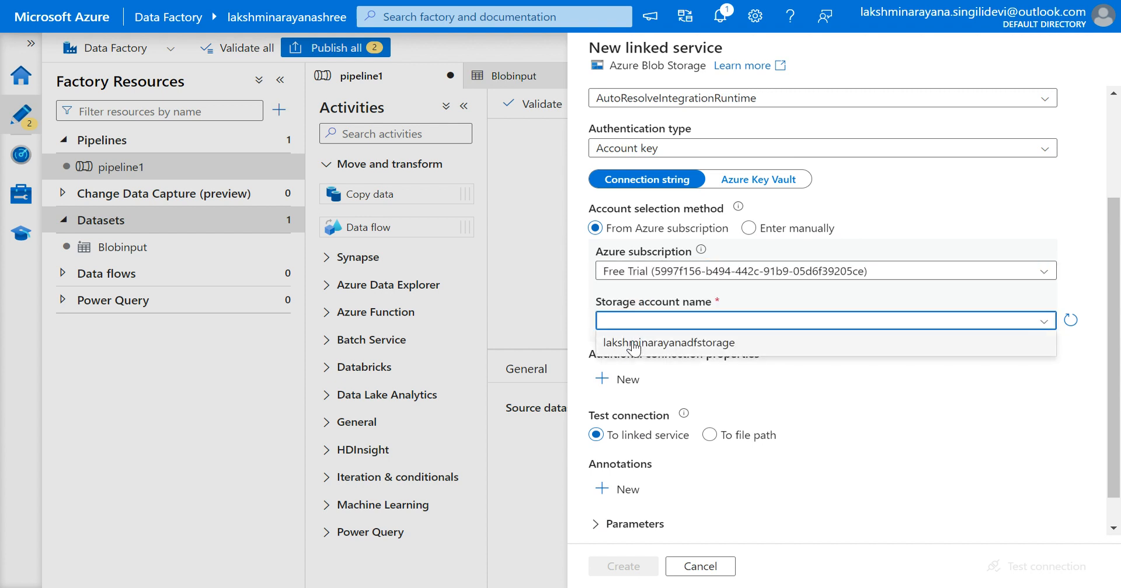
click(635, 345)
scroll(636, 354, down, 1)
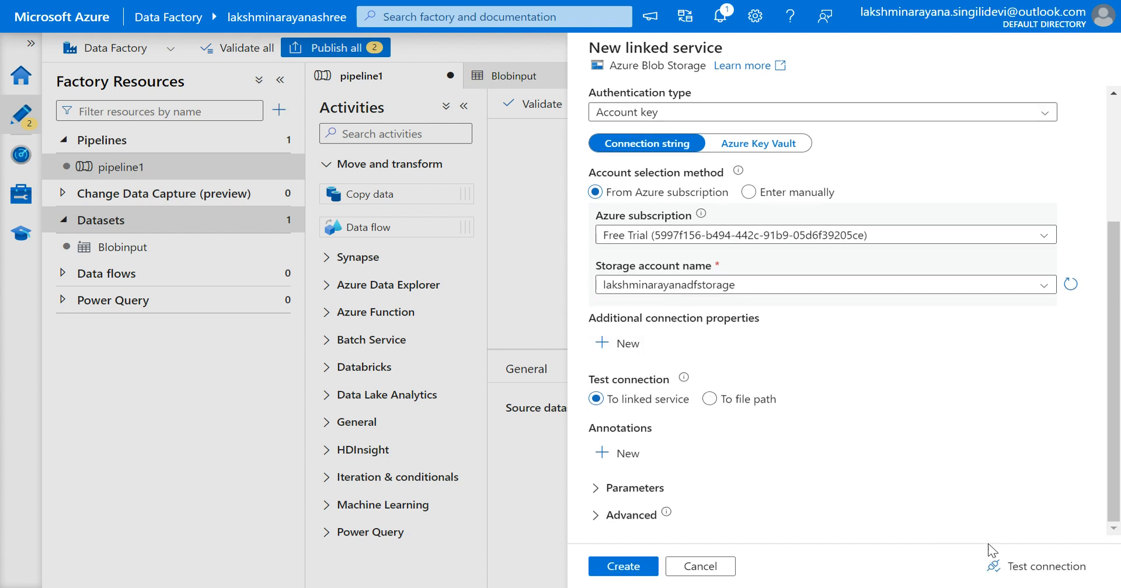
click(1014, 571)
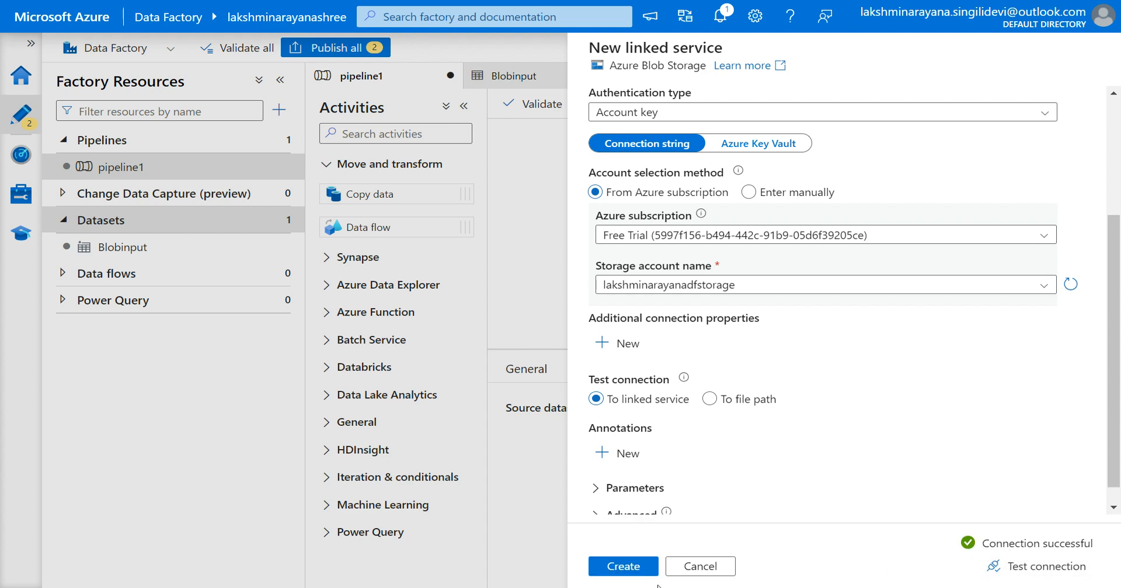
click(626, 569)
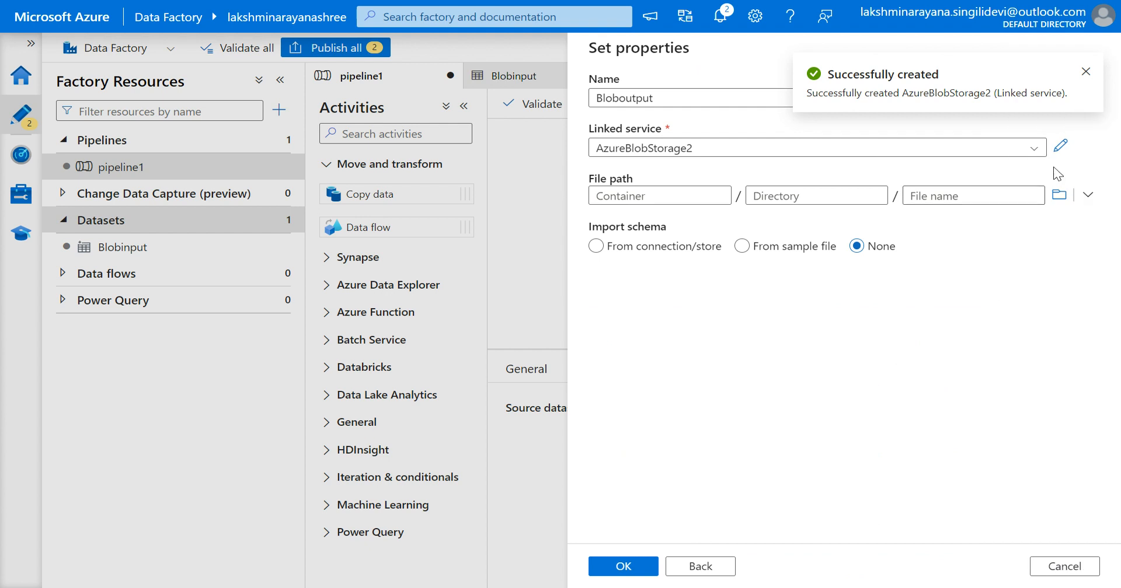
Browse and set the dataset's file path to the outputsink container, then confirm the Bloboutput dataset.
click(1058, 195)
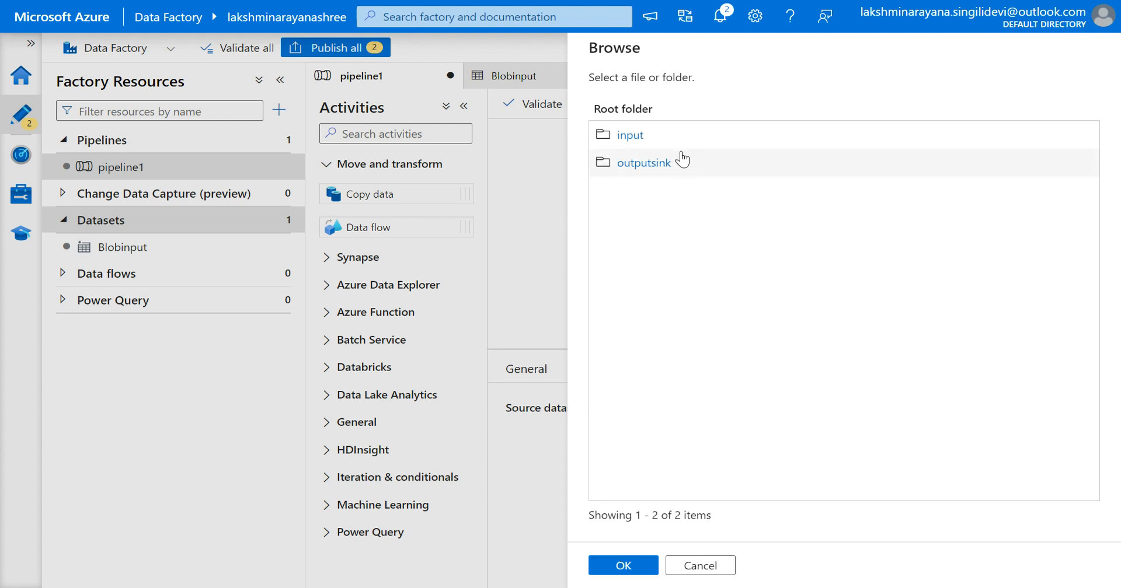
click(654, 170)
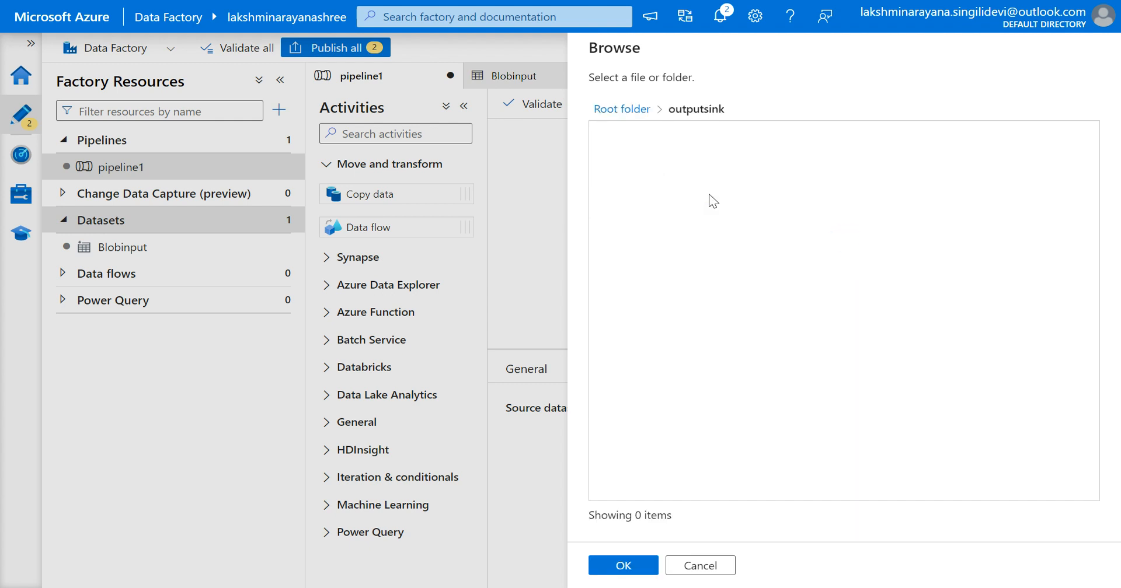
click(609, 567)
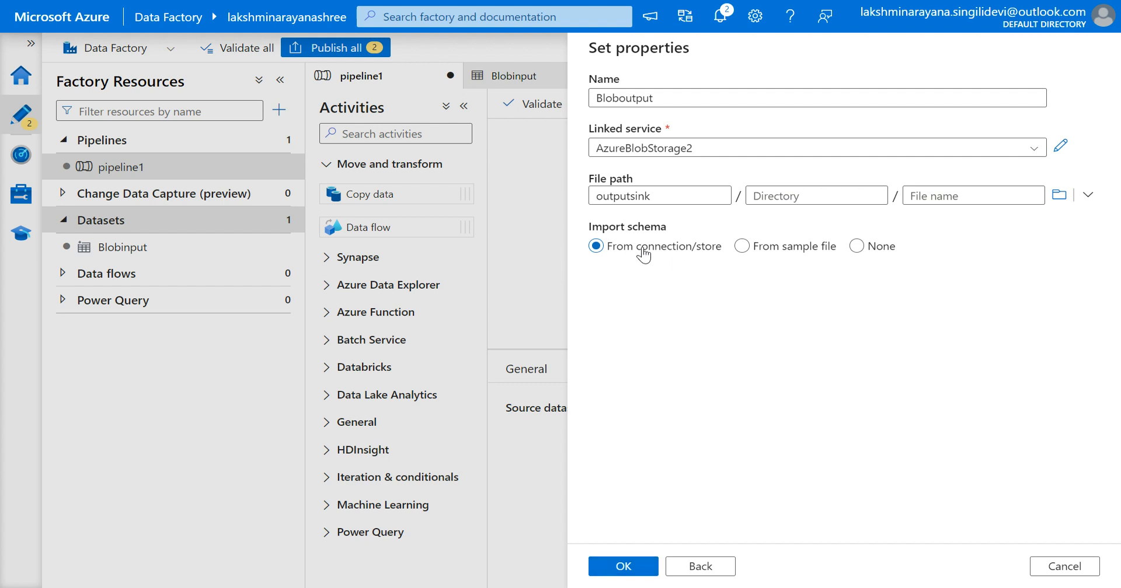
click(614, 575)
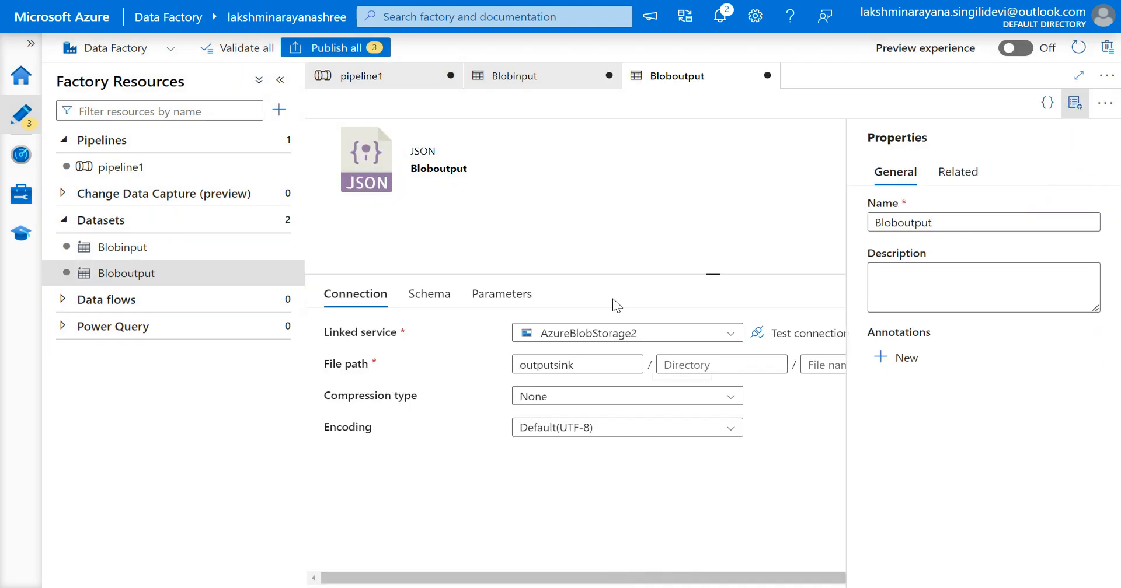
Compare the Blobinput and Bloboutput dataset tabs, cancelling an attempt to close the unsaved Blobinput tab.
click(1075, 105)
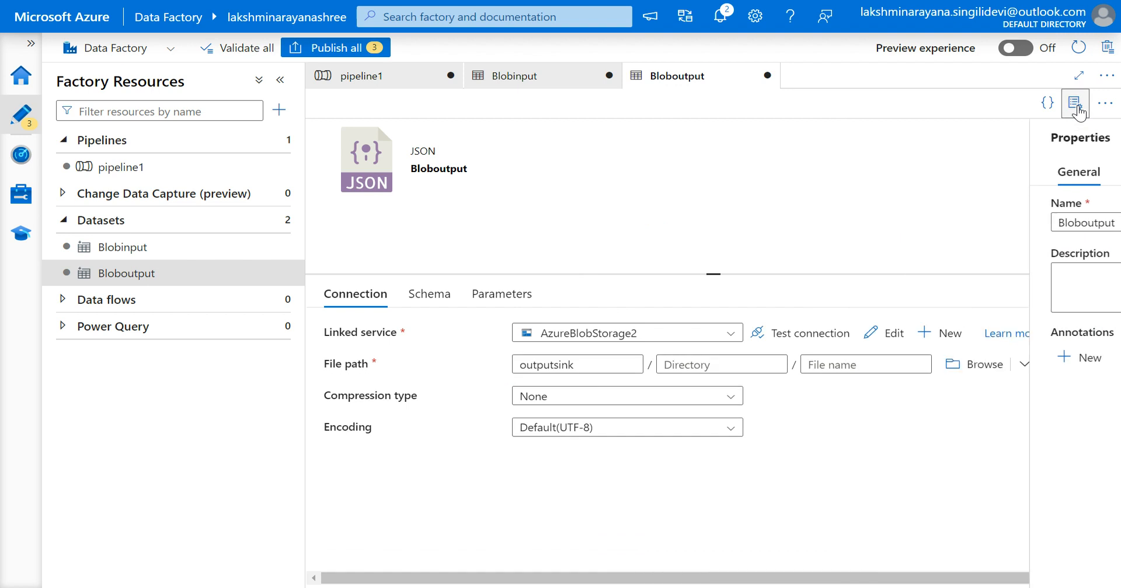
click(513, 76)
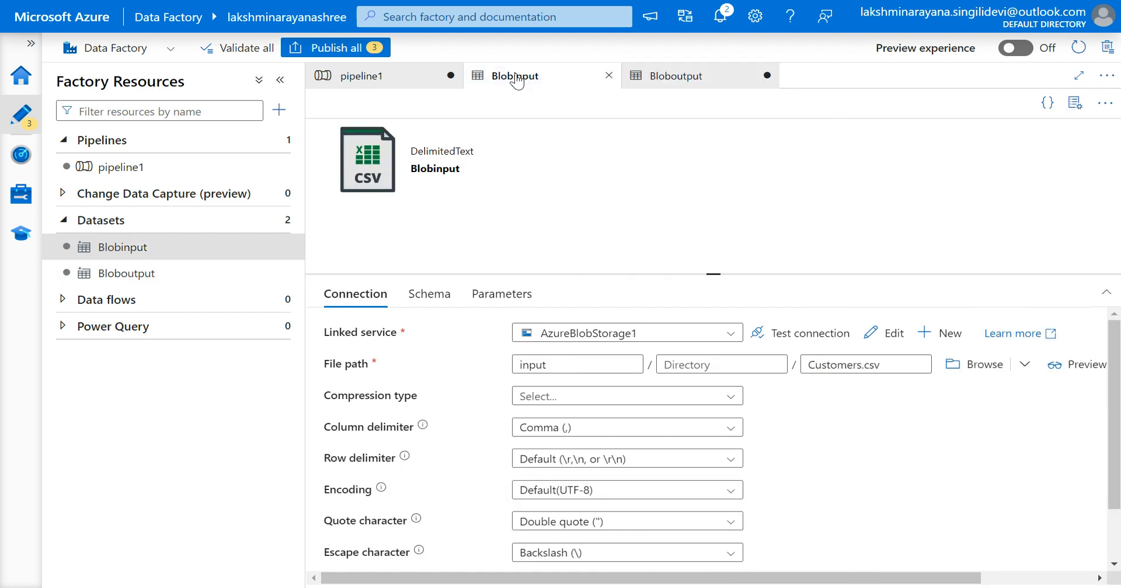
click(668, 77)
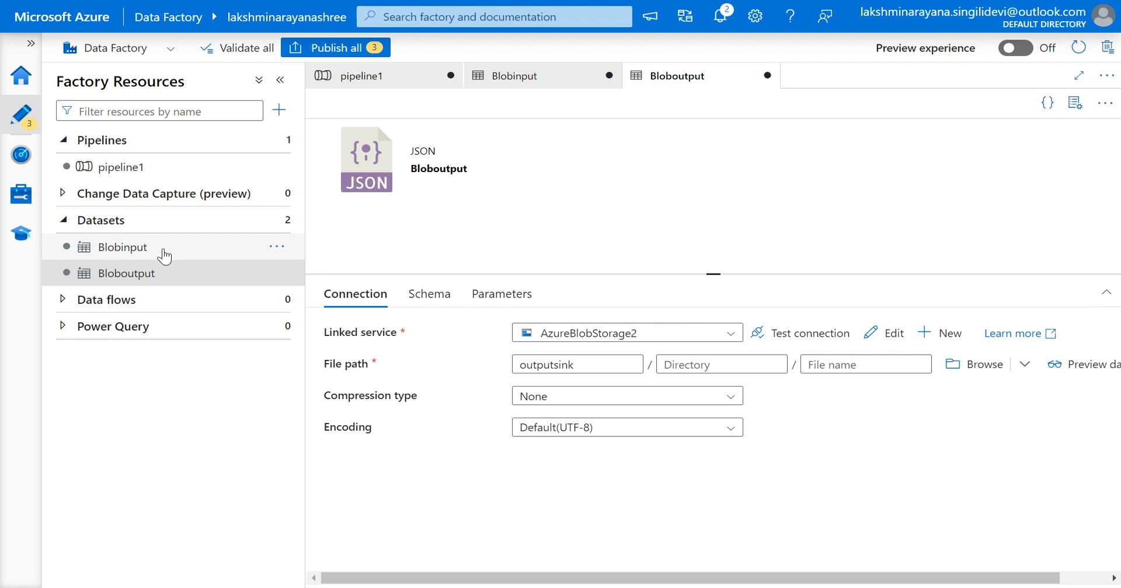
click(609, 76)
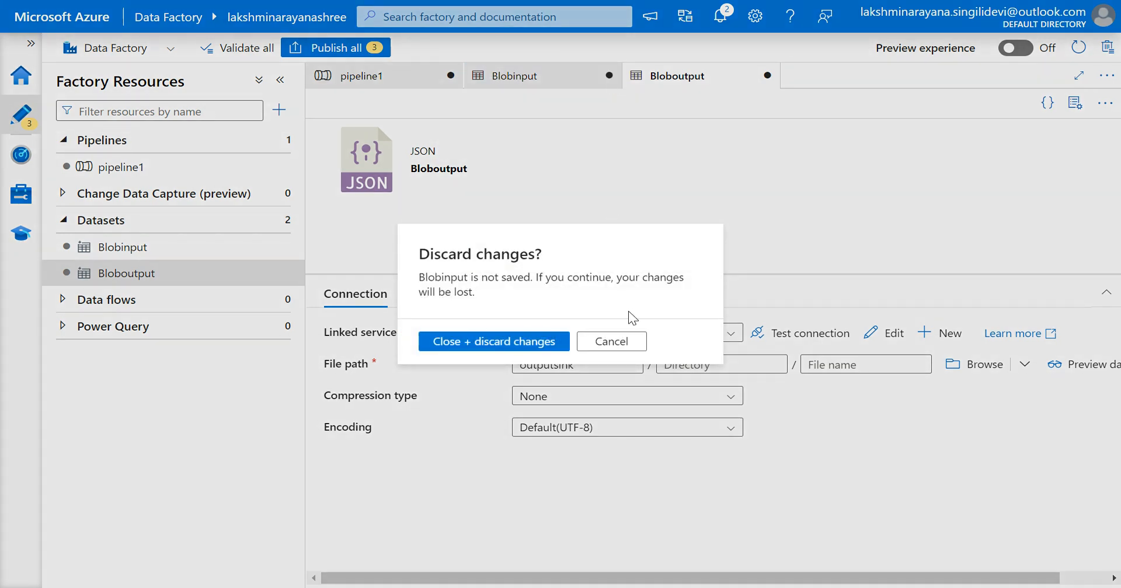
click(609, 342)
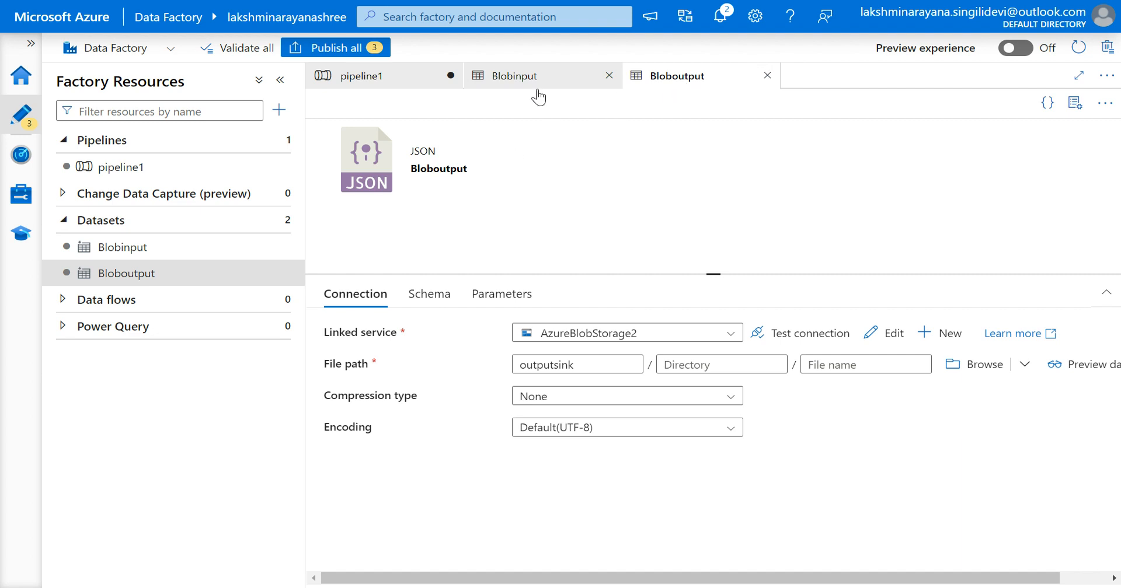
Replace the existing Copy data activity in pipeline1 with a new Copy data activity on the canvas.
click(389, 75)
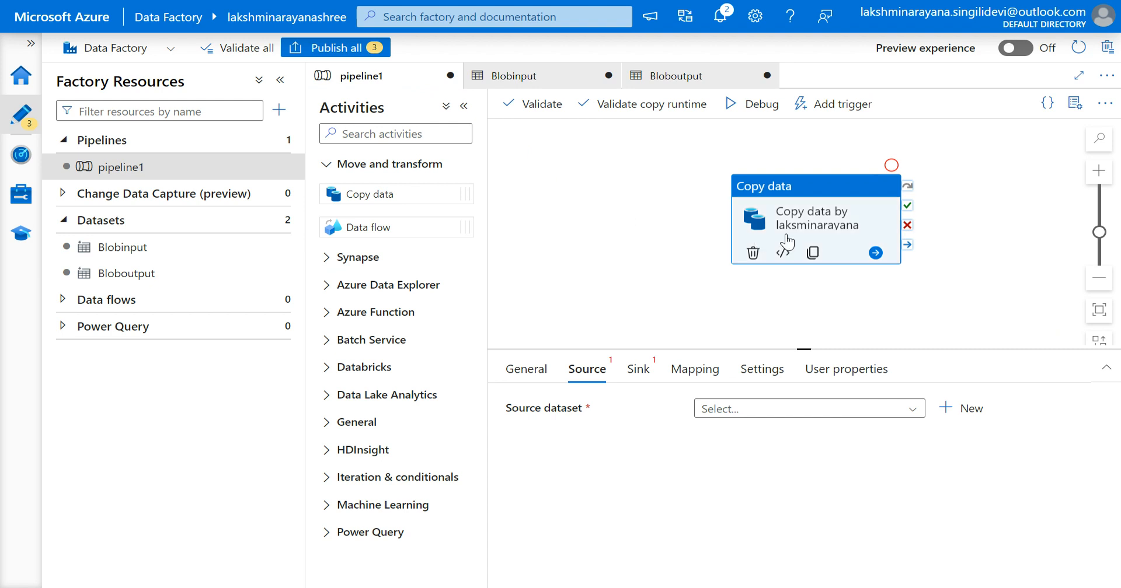
click(753, 253)
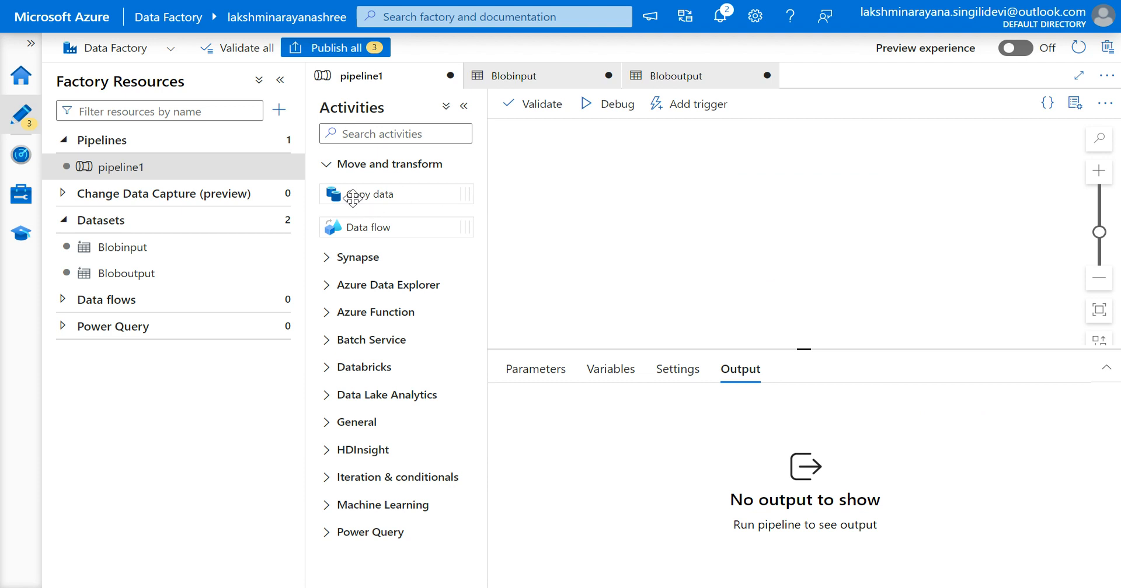
drag(344, 194, 676, 211)
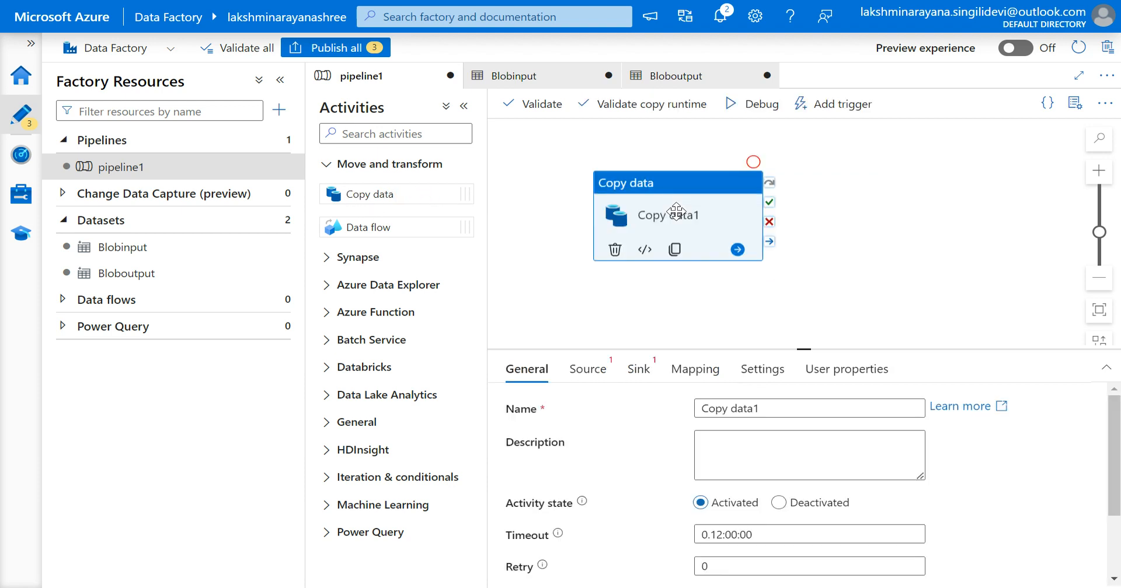
Rename the Copy data activity to Copy data from input to output.
click(786, 407)
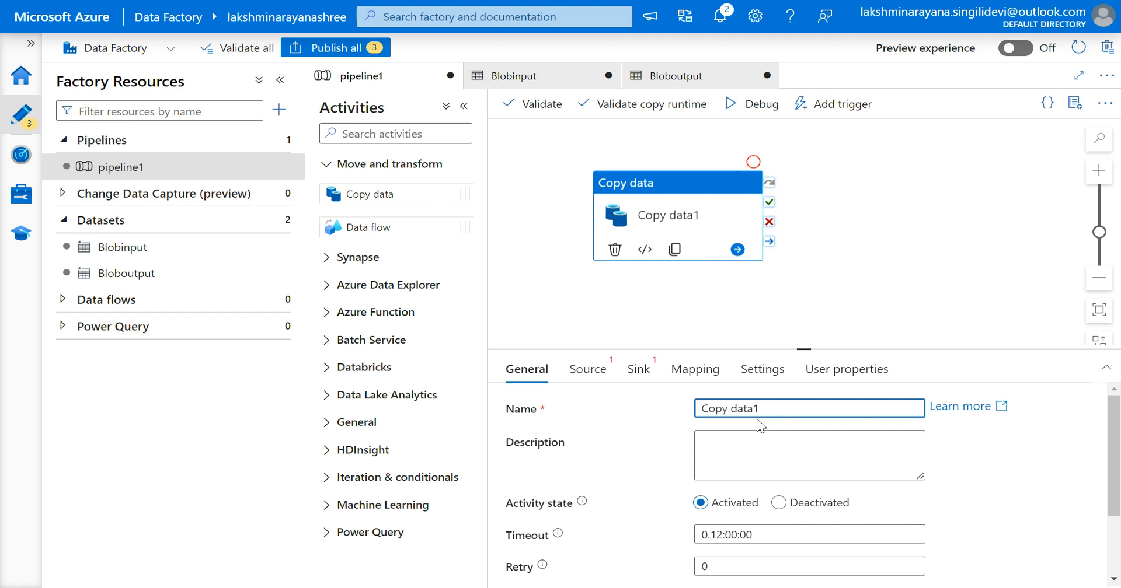
key(BackSpace)
key(BackSpace)
key(BackSpace)
key(BackSpace)
text(data by lakshmin)
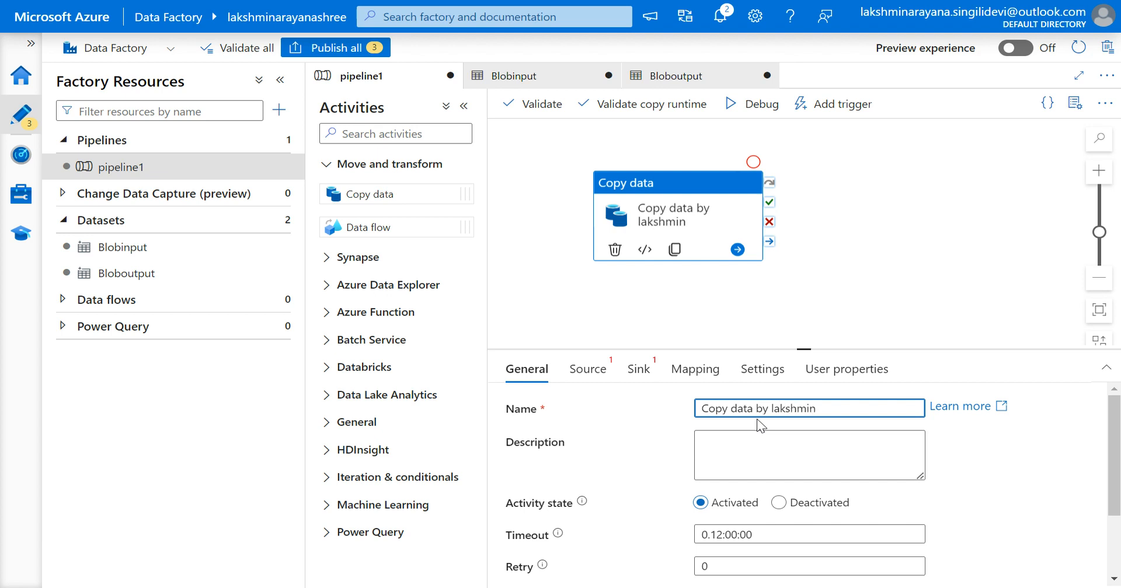
text(arayana)
key(BackSpace)
key(BackSpace)
key(BackSpace)
key(BackSpace)
key(BackSpace)
key(BackSpace)
key(BackSpace)
key(BackSpace)
key(BackSpace)
key(BackSpace)
key(BackSpace)
key(BackSpace)
key(BackSpace)
key(BackSpace)
key(BackSpace)
key(BackSpace)
key(BackSpace)
key(BackSpace)
key(BackSpace)
text(ata)
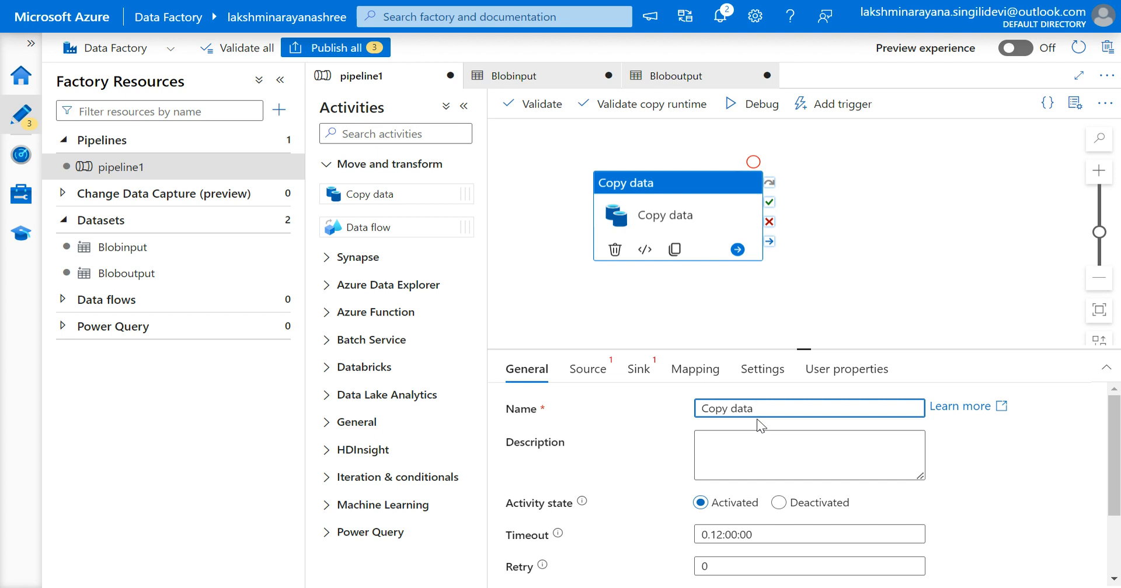
text( from input top)
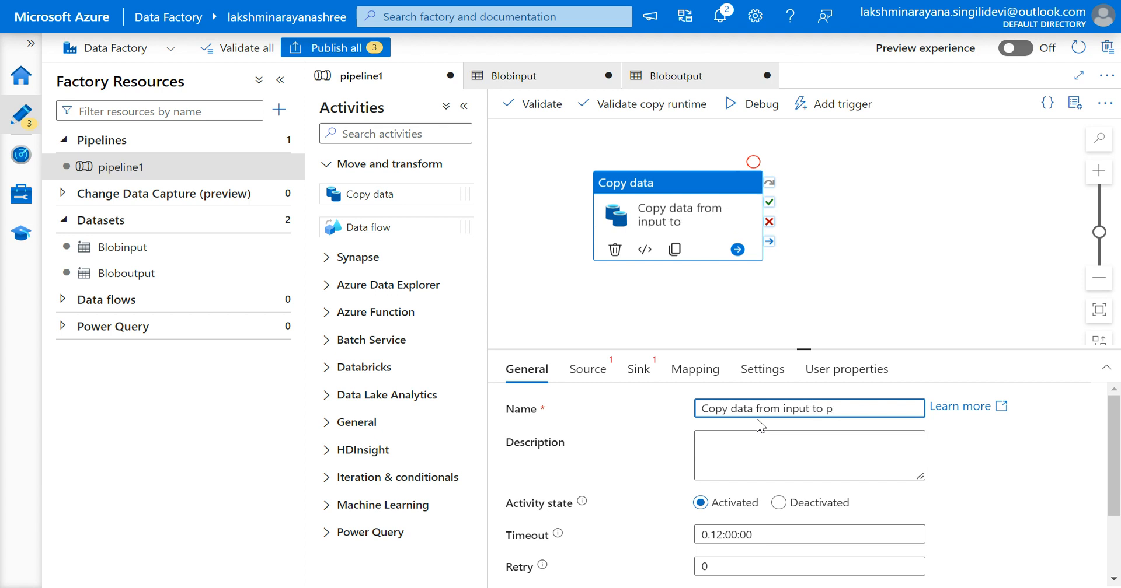
key(BackSpace)
text(output)
Review the activity's general settings such as activity state, timeout, retry and secure input/output.
click(595, 369)
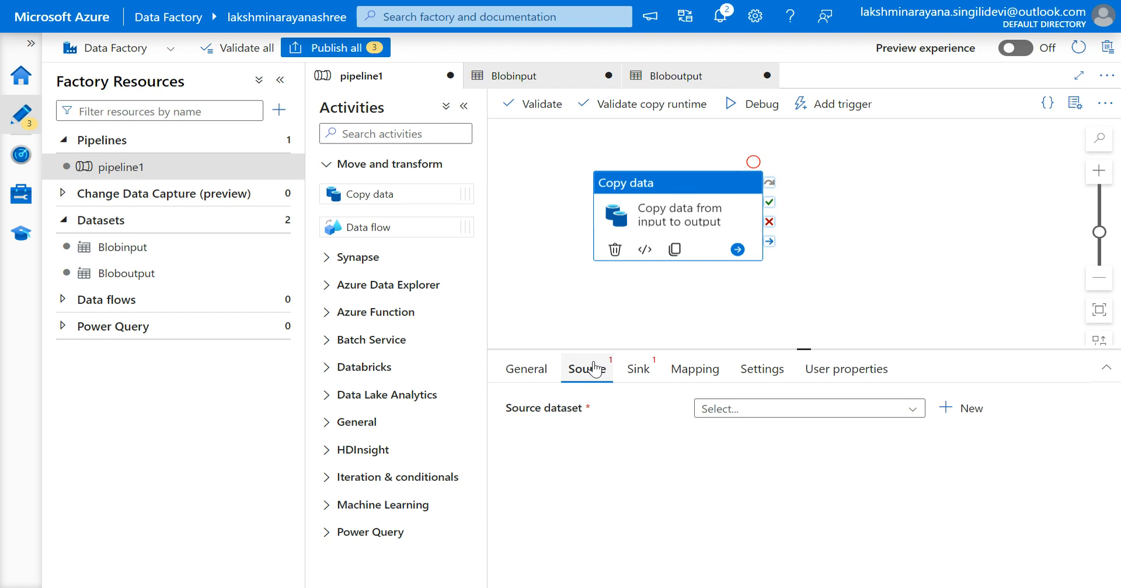
click(526, 369)
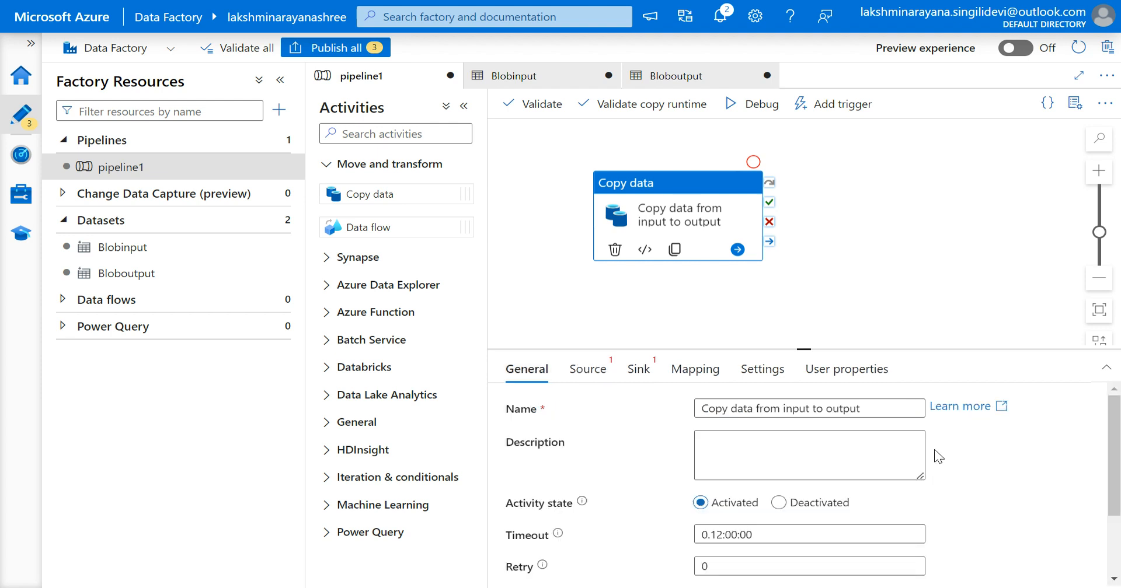
scroll(938, 457, down, 3)
scroll(938, 457, up, 3)
scroll(688, 499, down, 2)
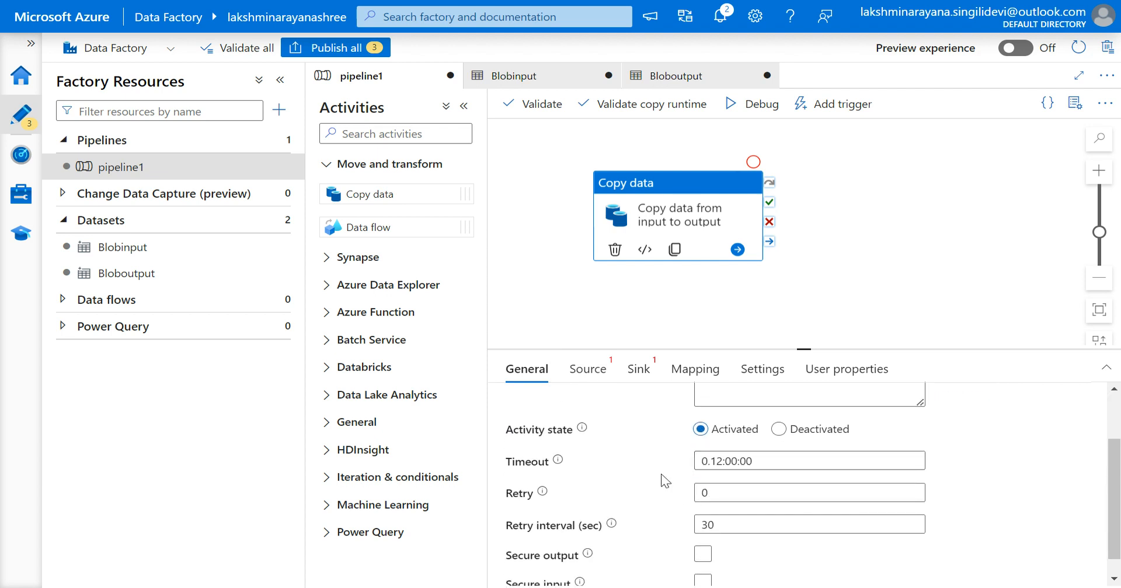
scroll(665, 482, down, 1)
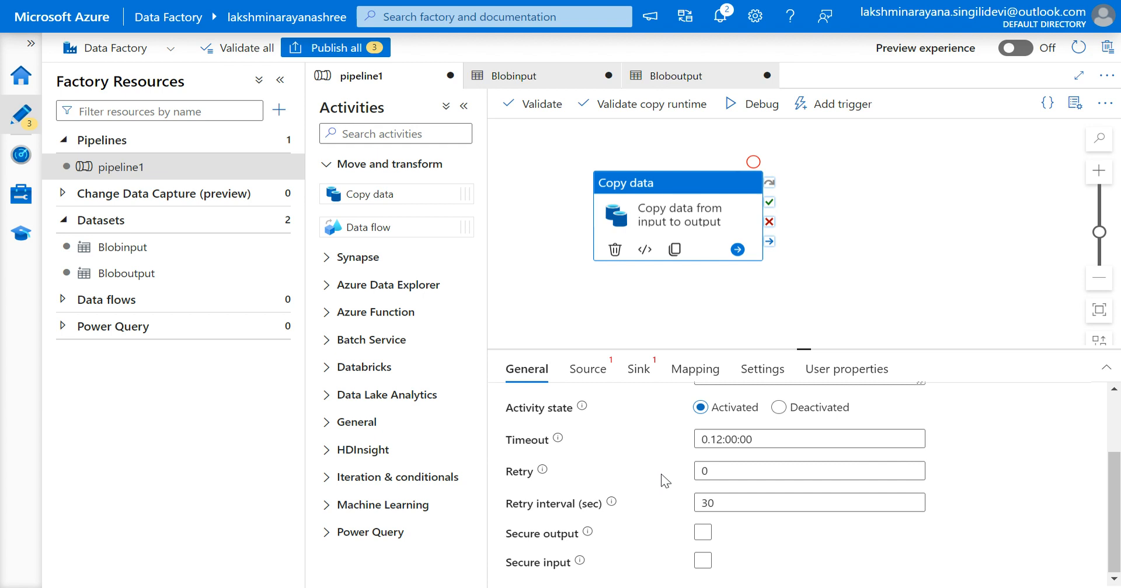
scroll(666, 481, up, 3)
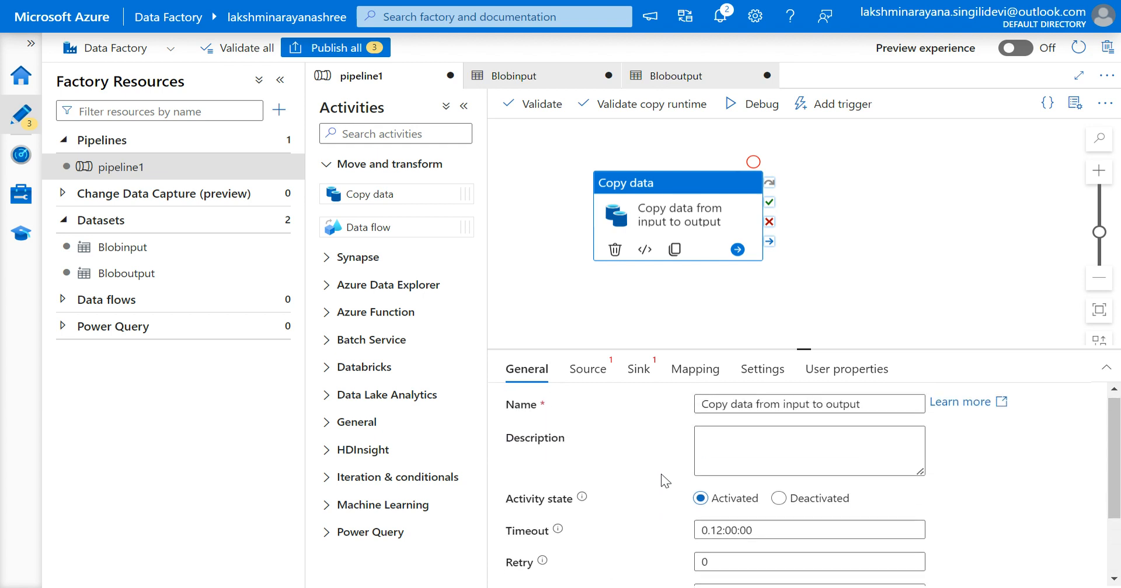
Set the Copy data activity's source dataset to Blobinput.
click(592, 374)
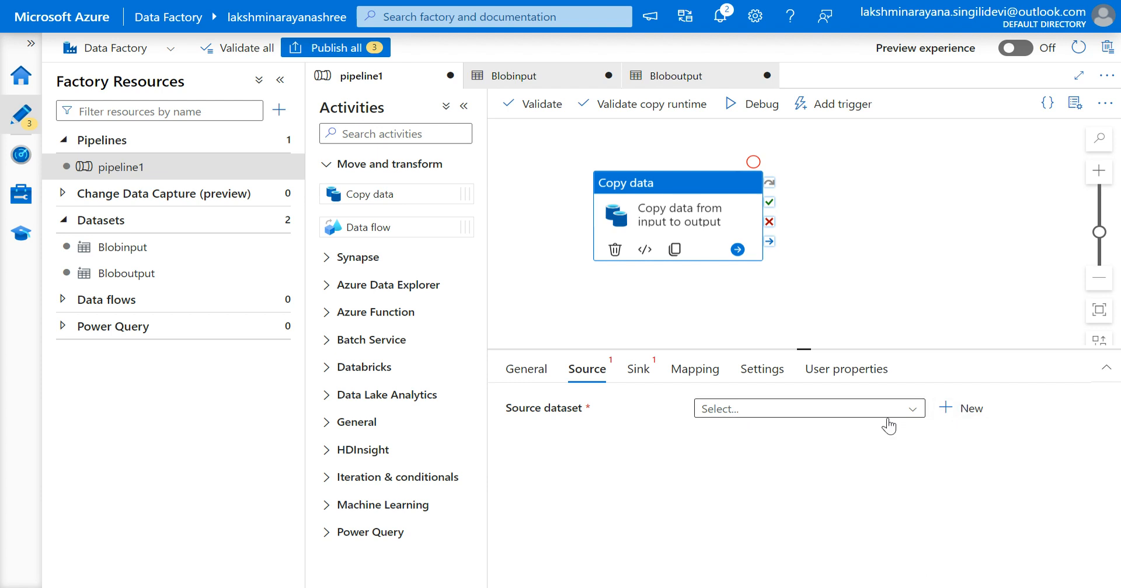
click(754, 413)
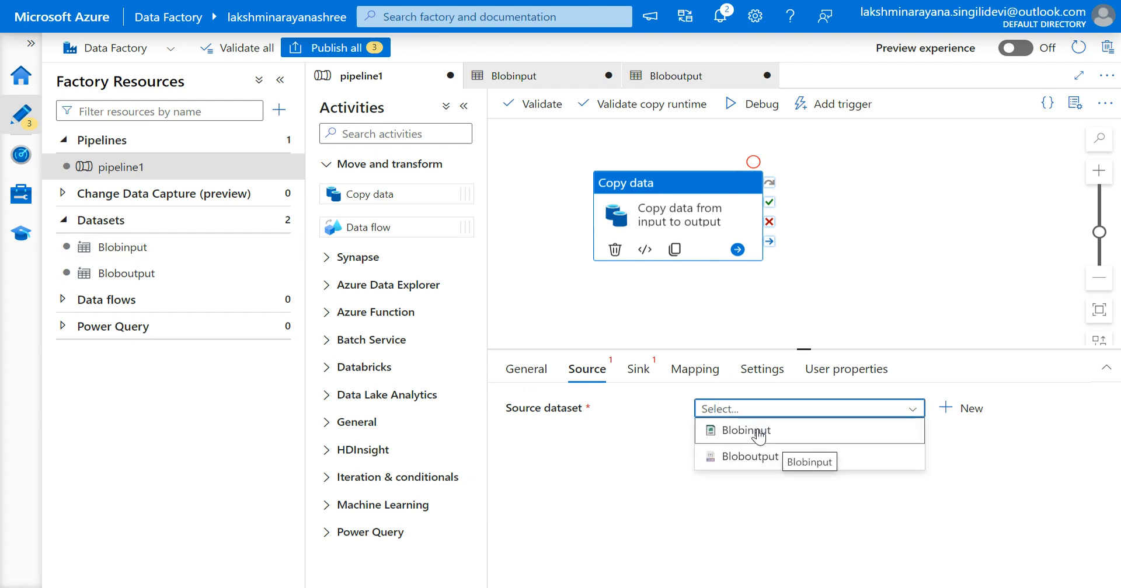
click(759, 433)
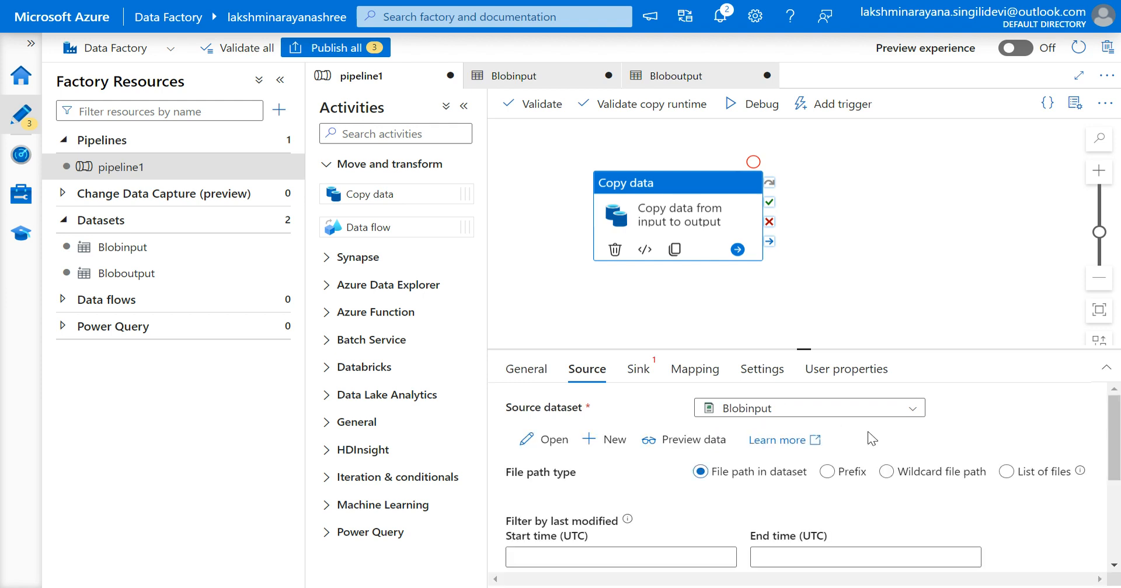
Preview the Blobinput source data and review the remaining source options.
scroll(882, 441, down, 1)
scroll(881, 439, down, 3)
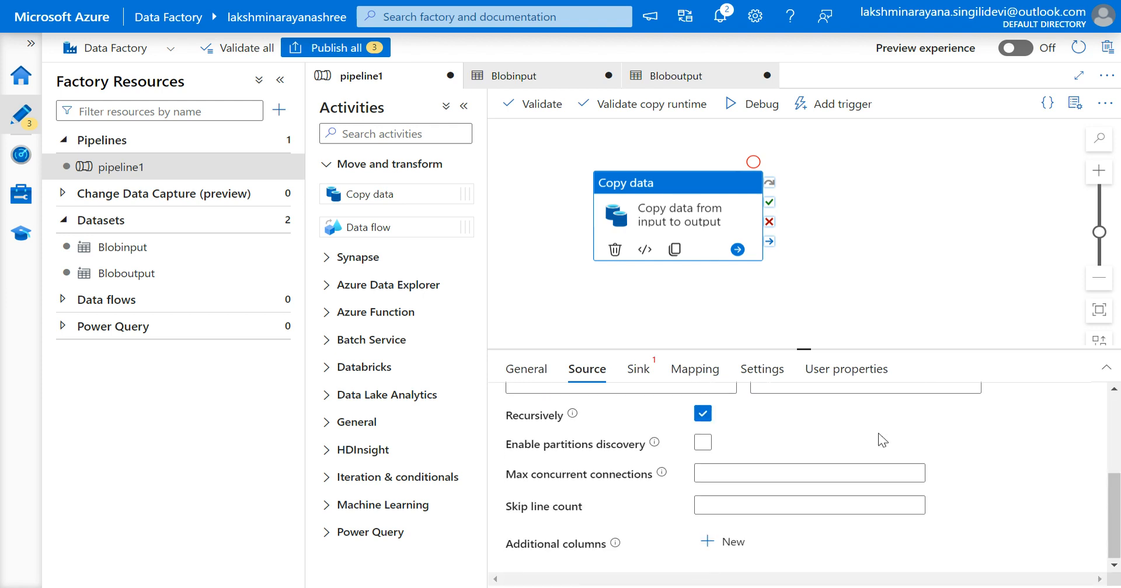
scroll(882, 438, up, 5)
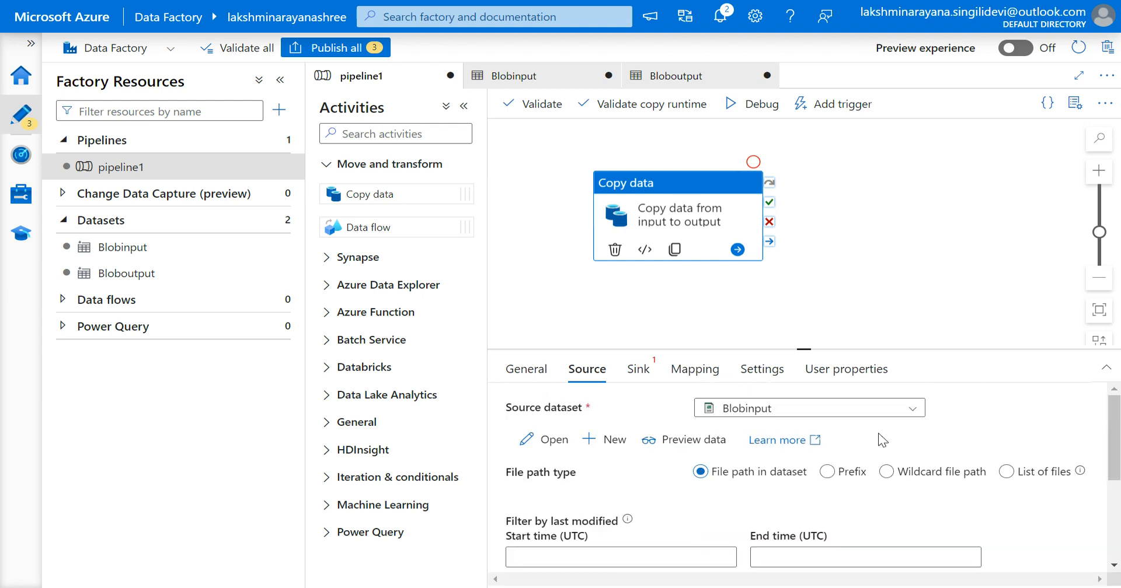
click(667, 443)
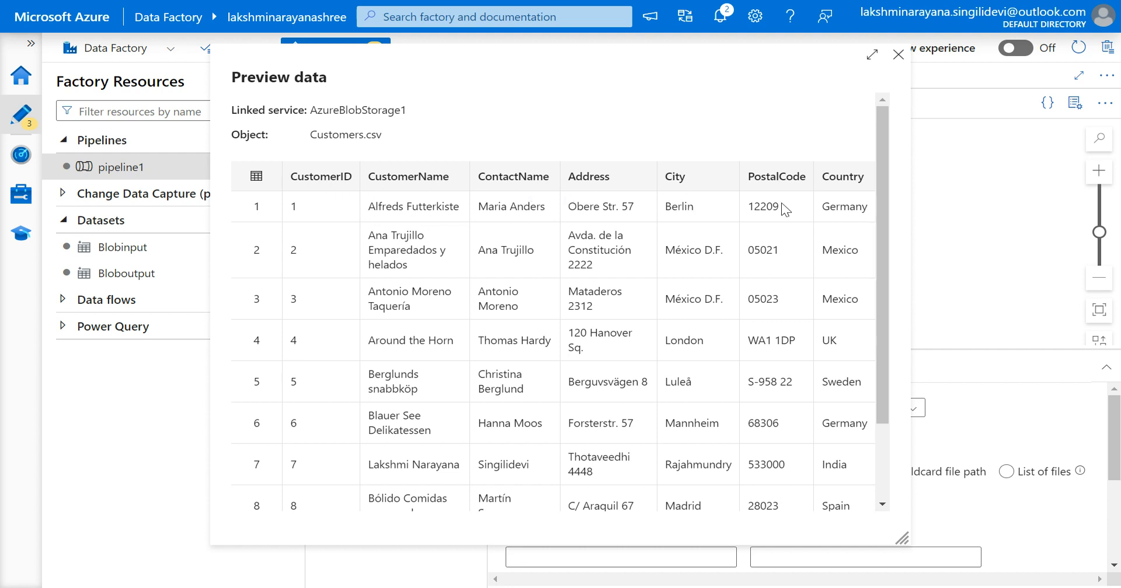
click(898, 55)
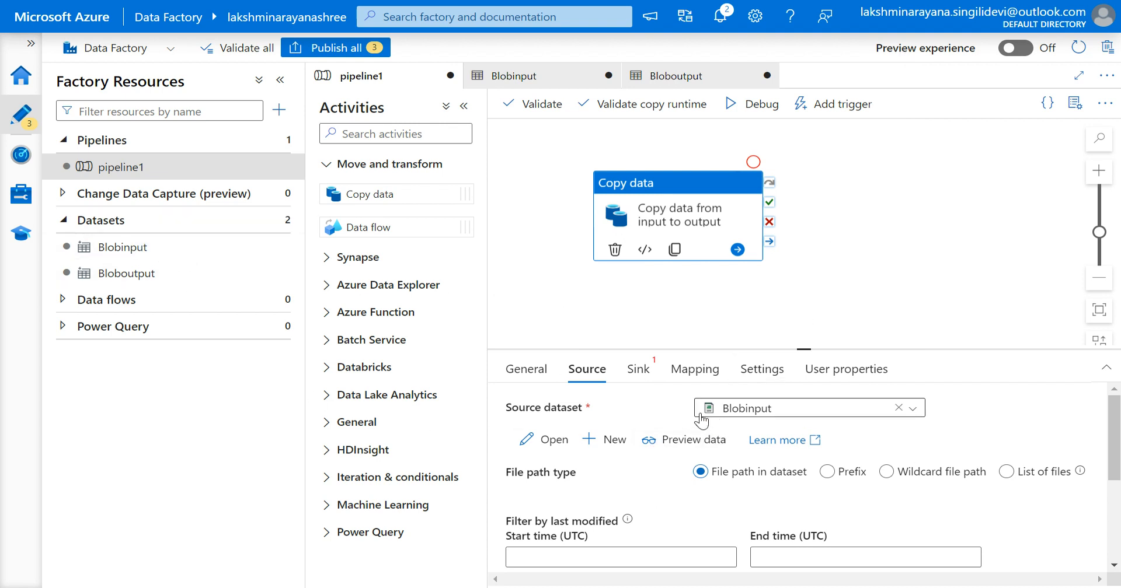
click(760, 408)
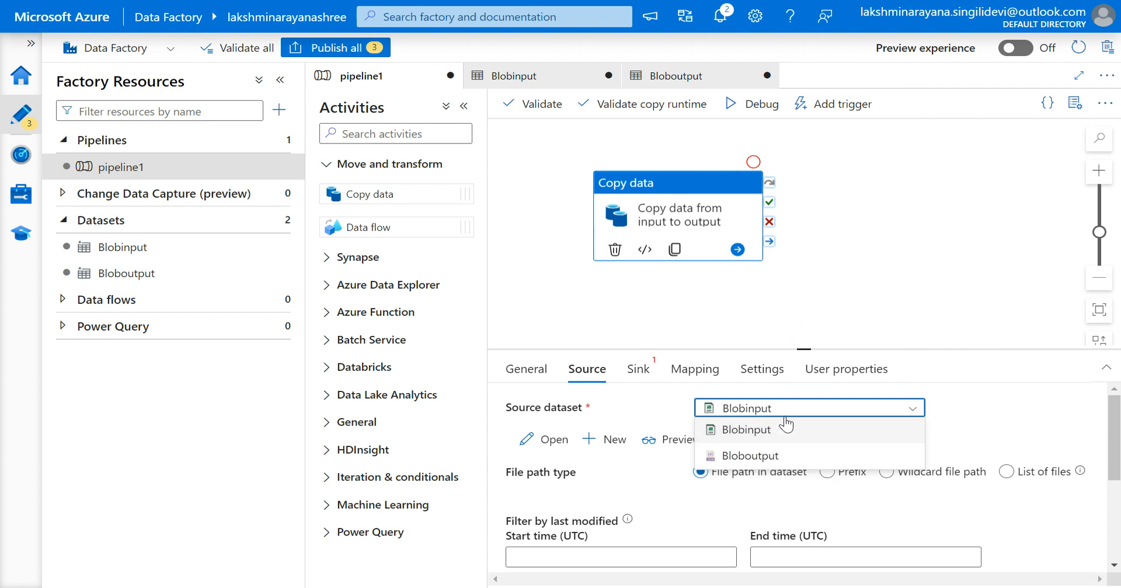
click(983, 423)
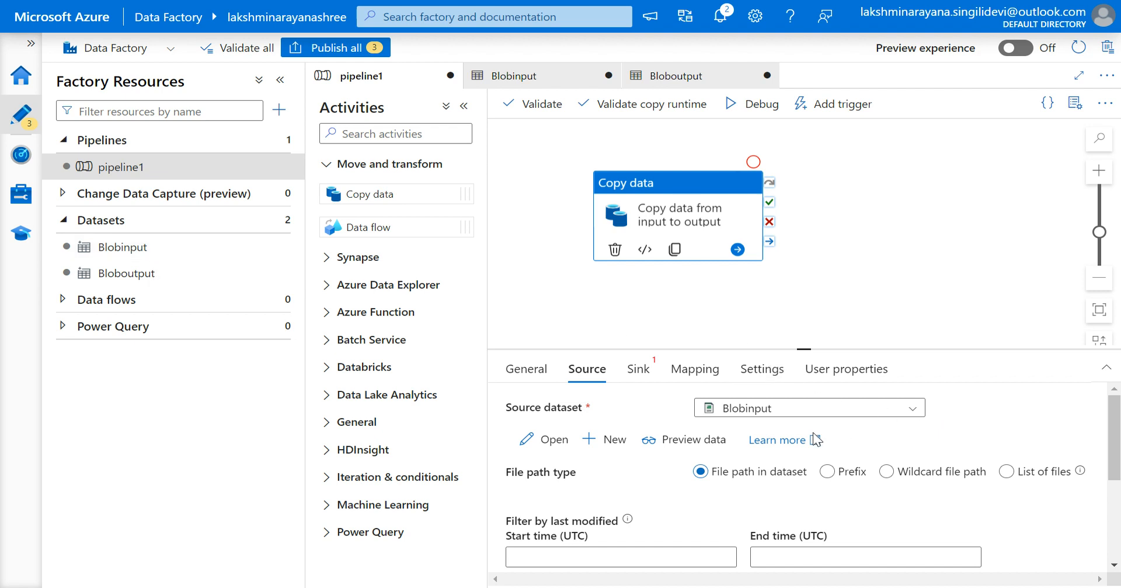
scroll(807, 443, down, 2)
scroll(807, 444, down, 3)
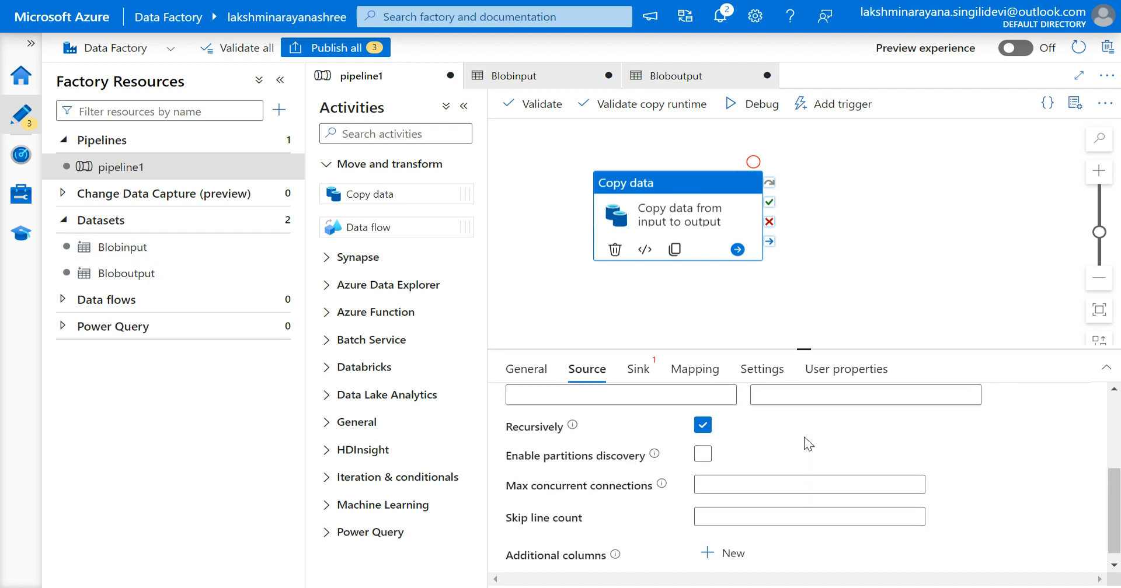
scroll(807, 444, up, 5)
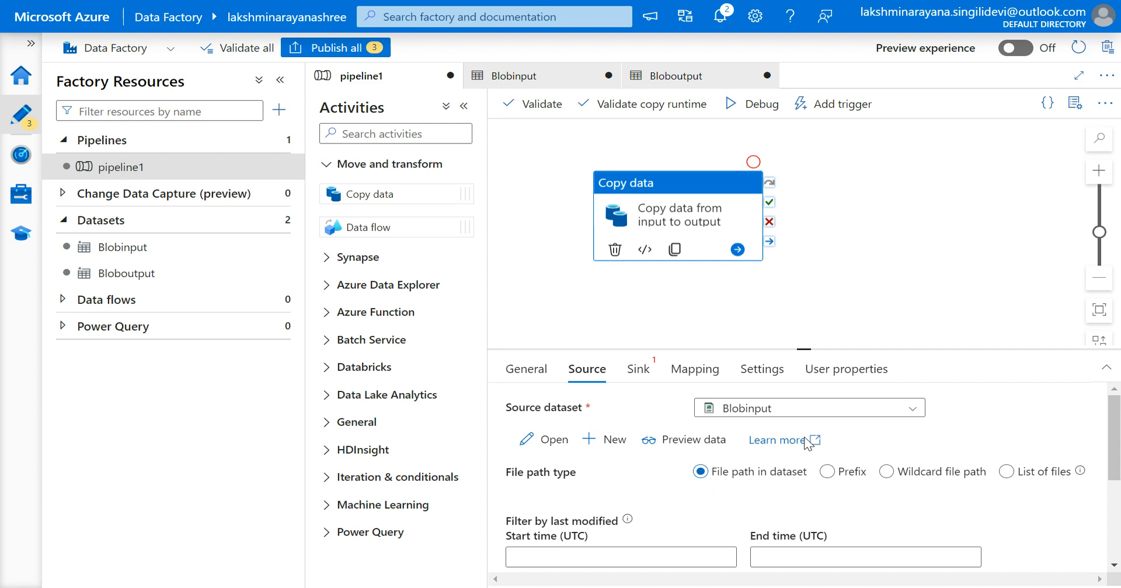
click(638, 373)
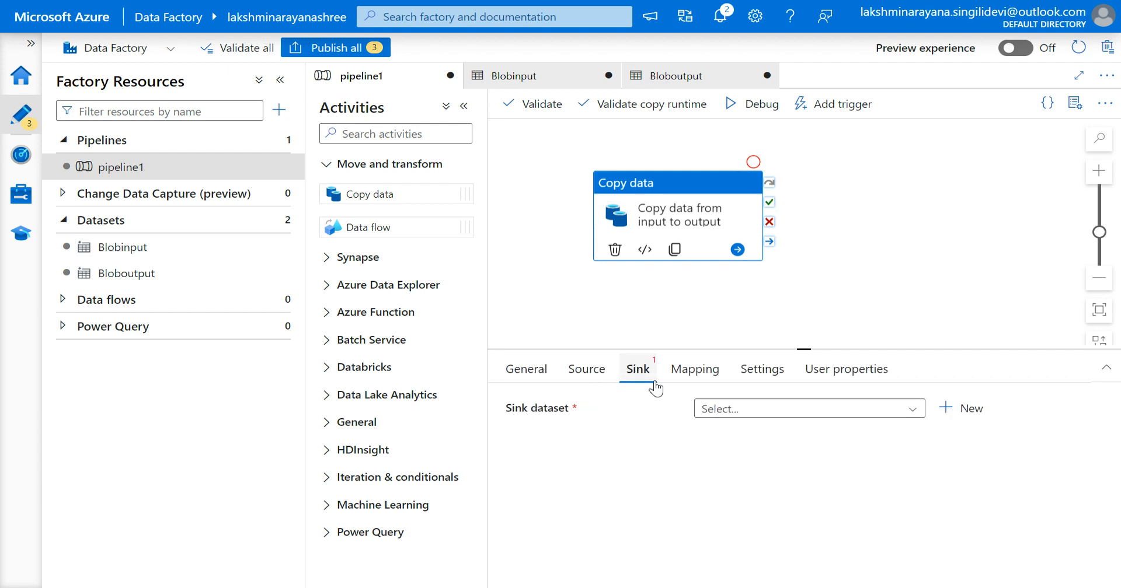
click(956, 407)
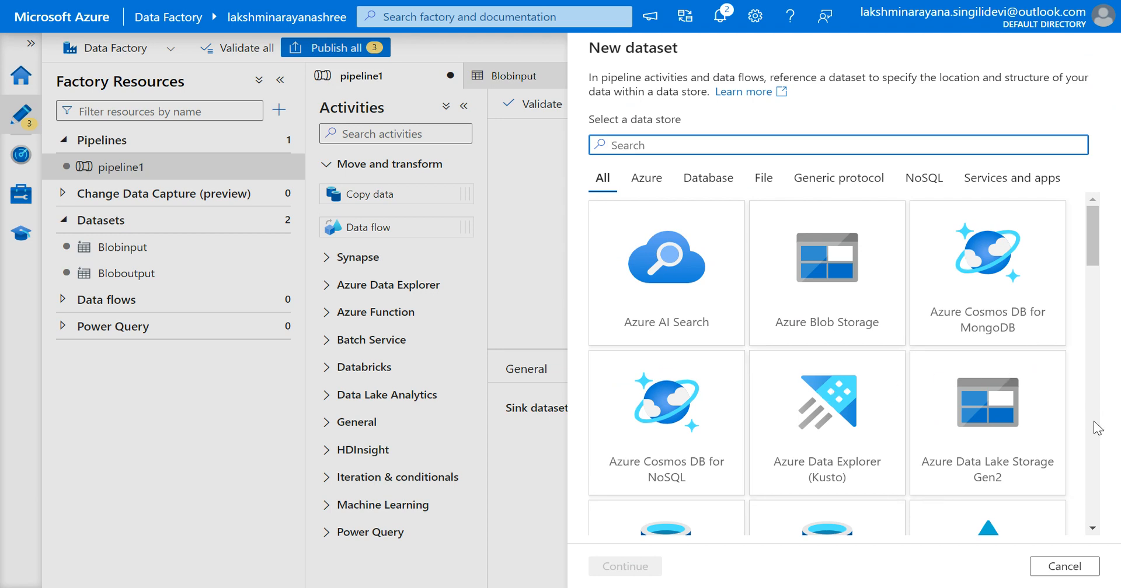
click(1063, 566)
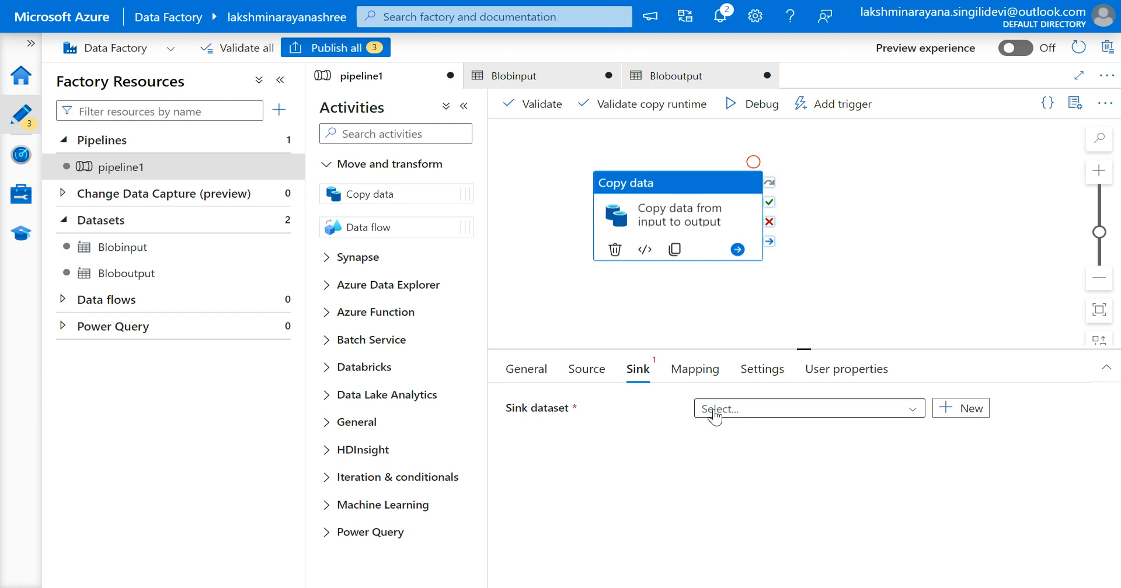
Set the sink dataset to Bloboutput and review the copy behavior options.
click(738, 410)
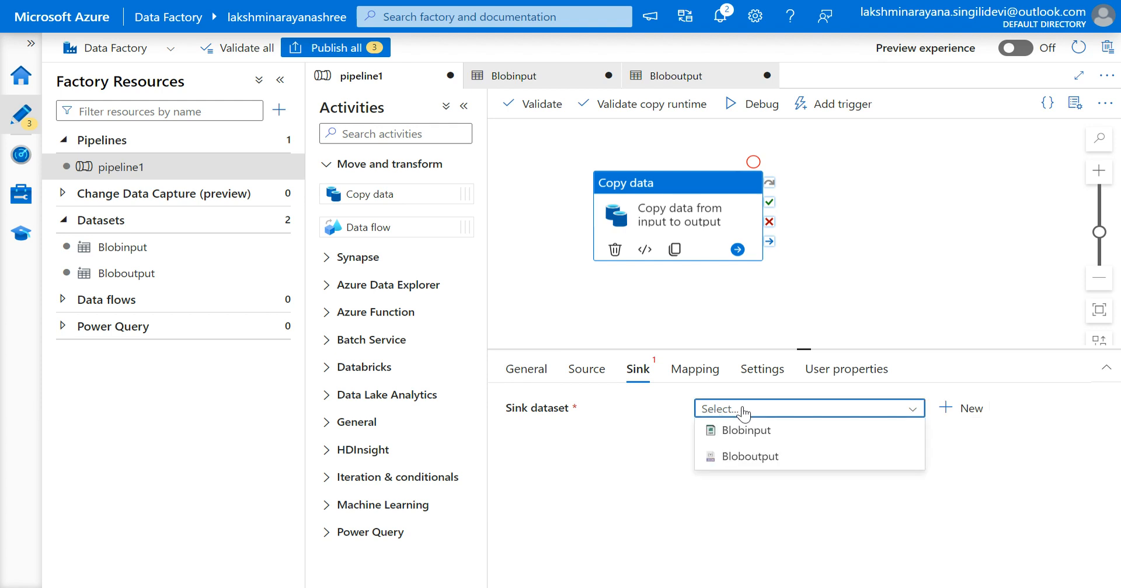
click(750, 458)
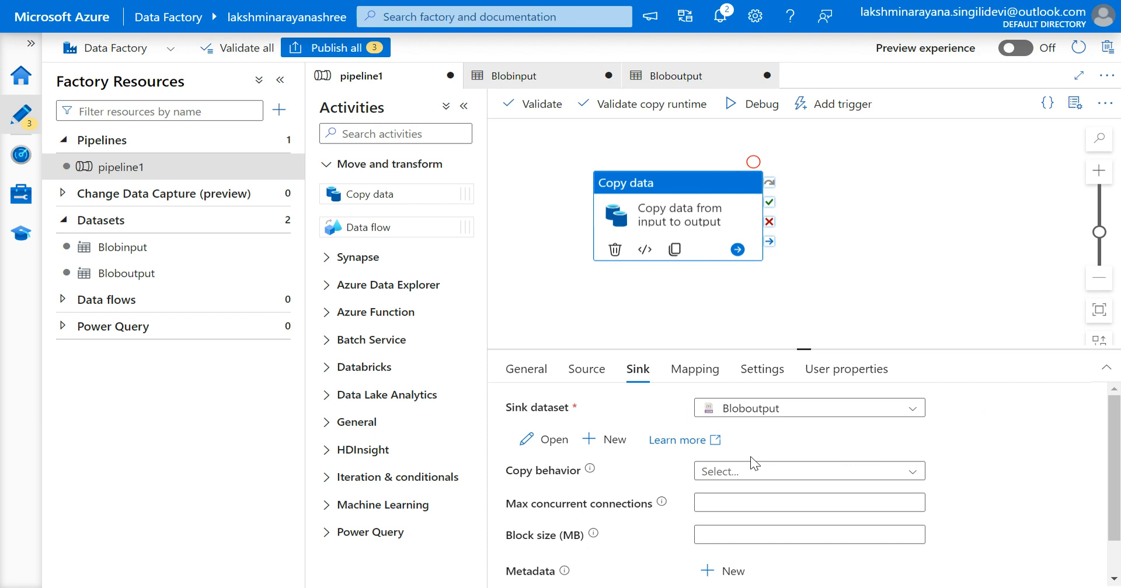
scroll(753, 464, down, 1)
click(759, 445)
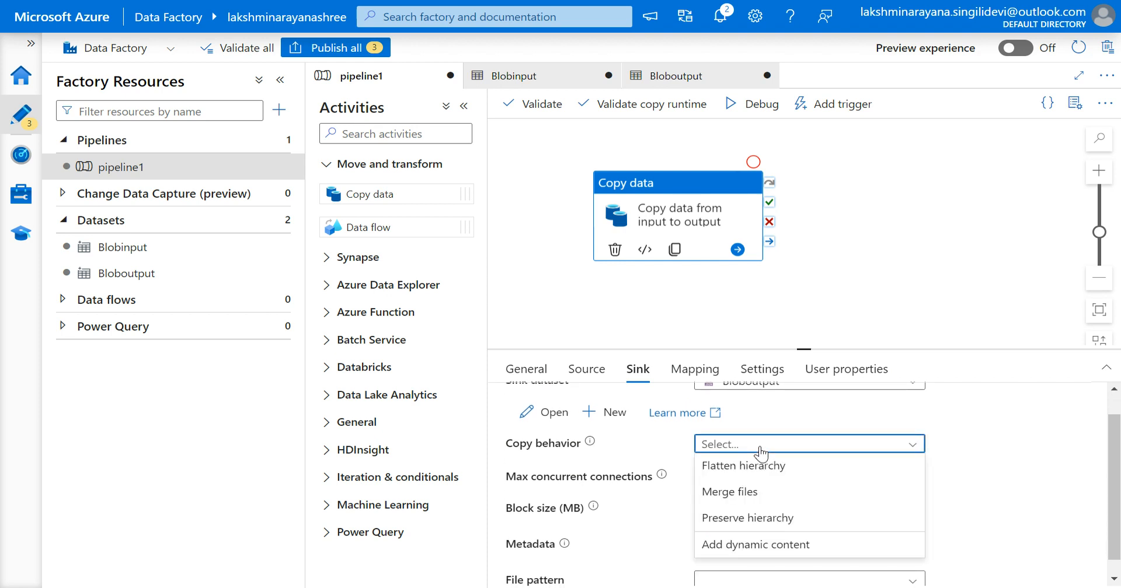
click(760, 451)
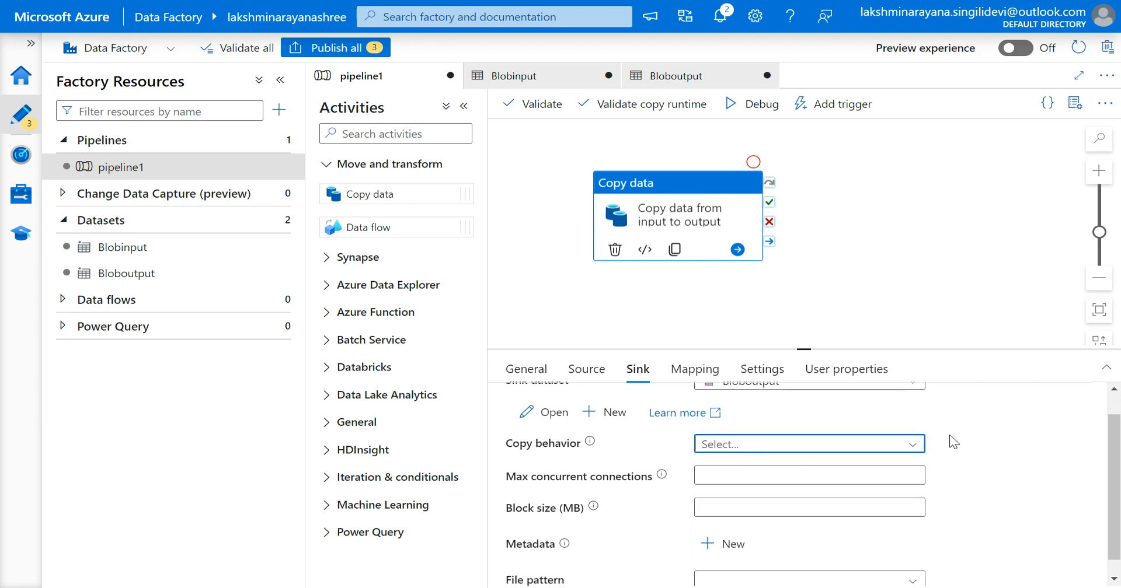
scroll(963, 443, down, 1)
scroll(972, 447, up, 2)
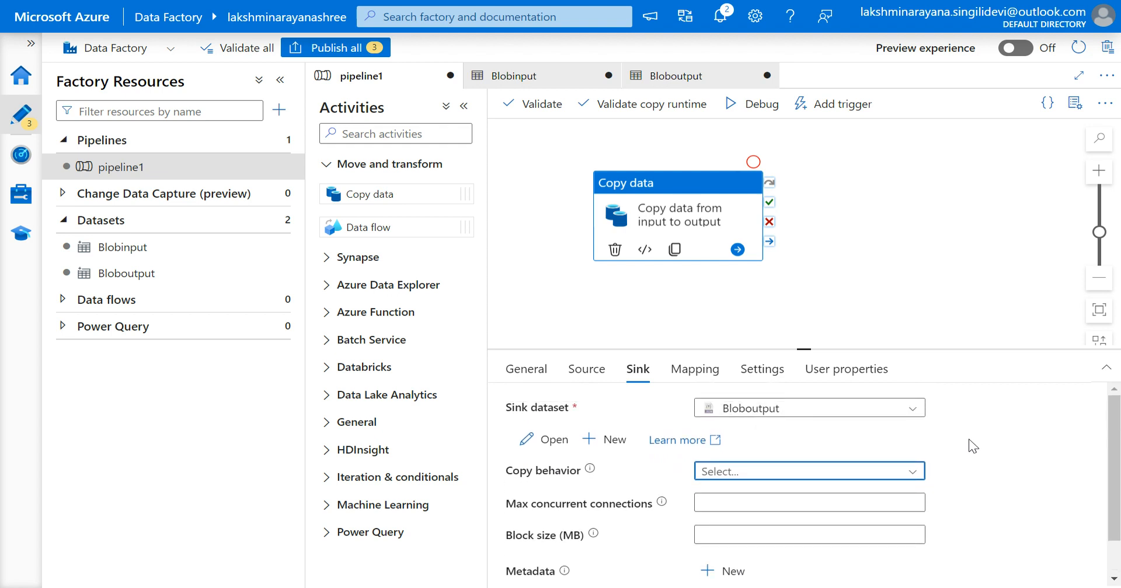
Import schemas on the activity's mapping and clear the resulting column mappings.
click(706, 372)
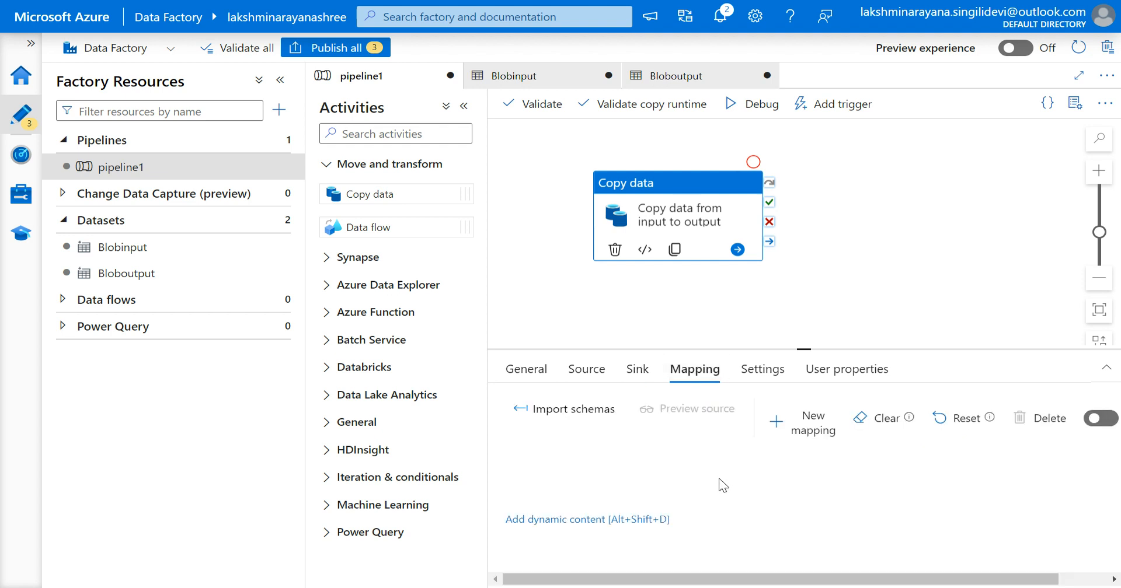
click(536, 411)
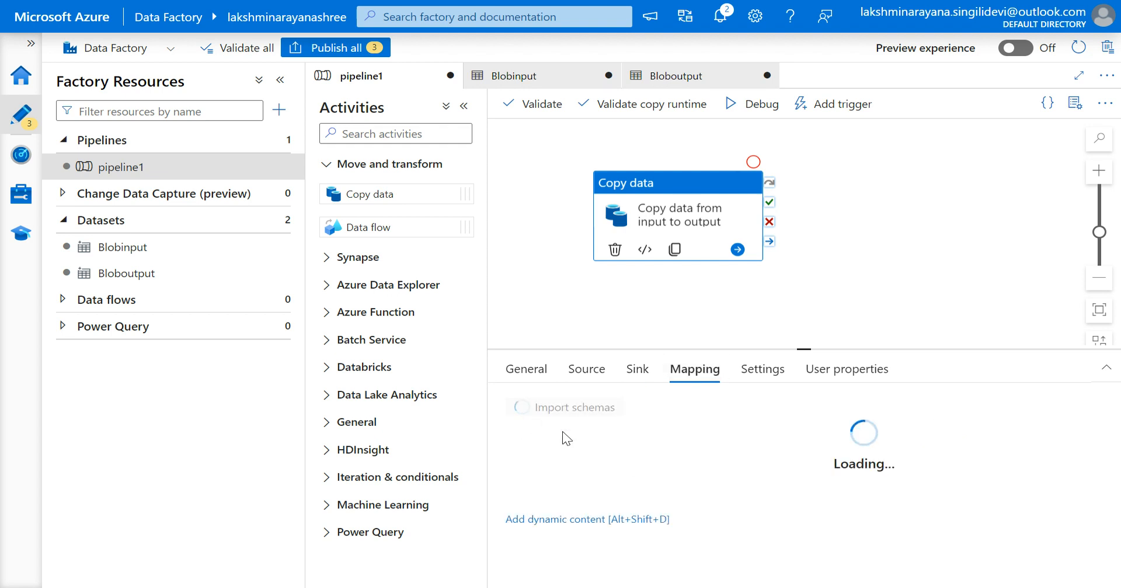
click(279, 79)
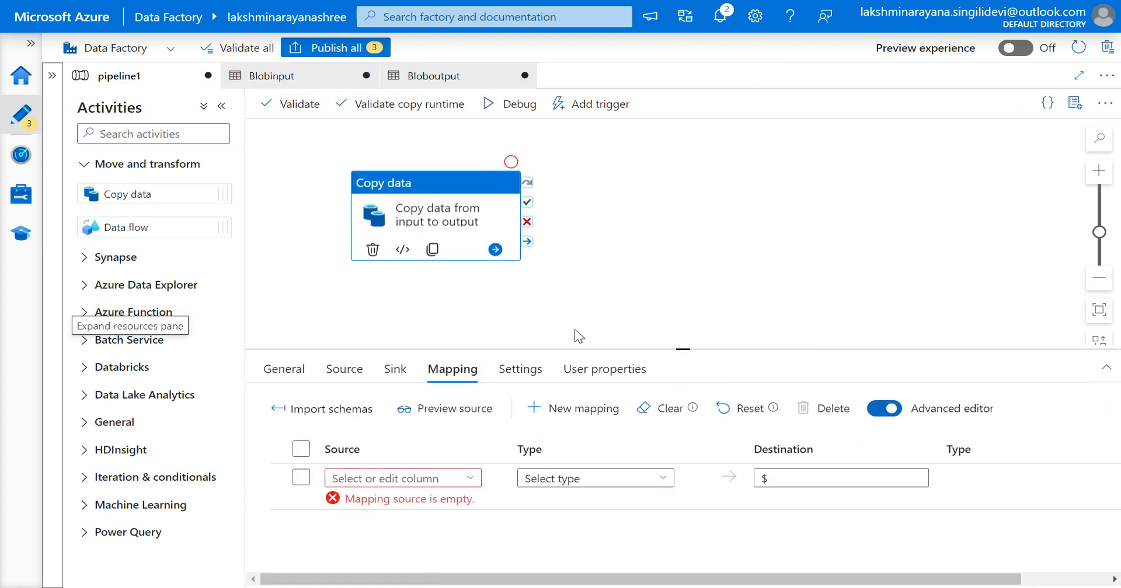
click(649, 420)
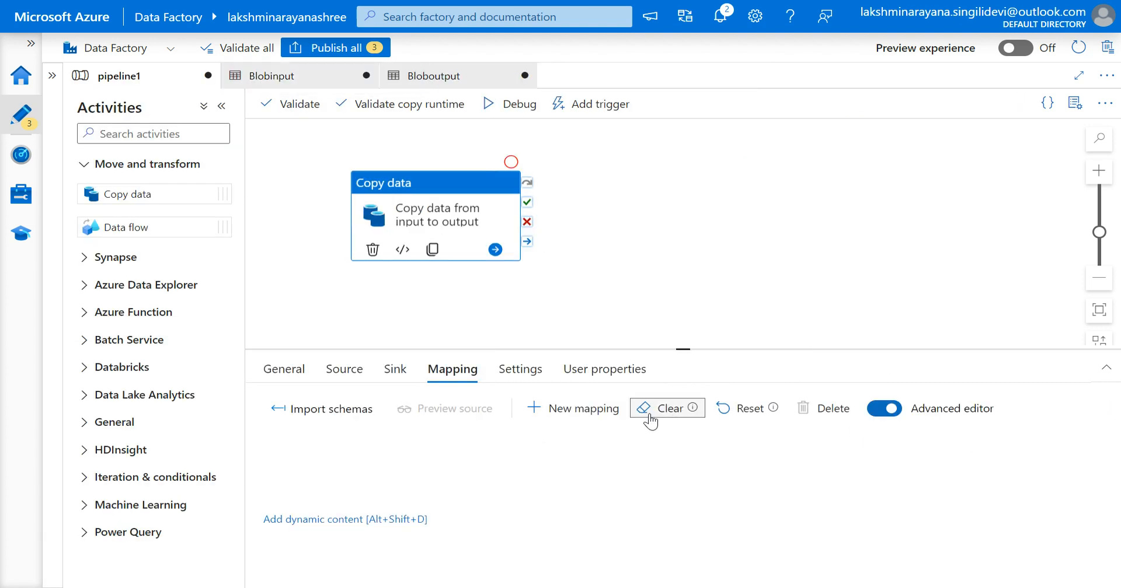
click(309, 409)
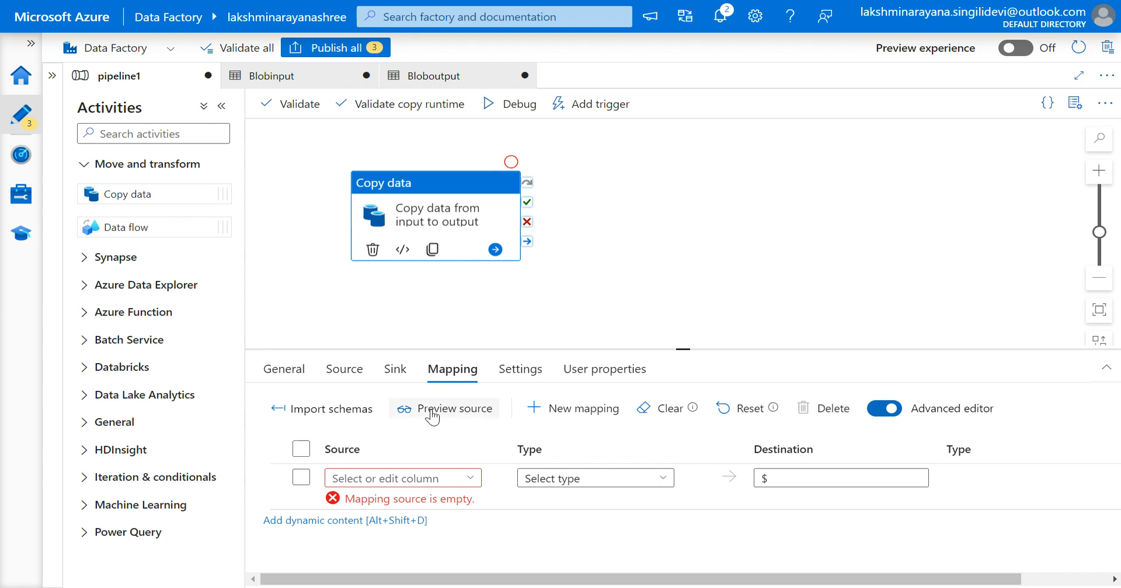
click(648, 416)
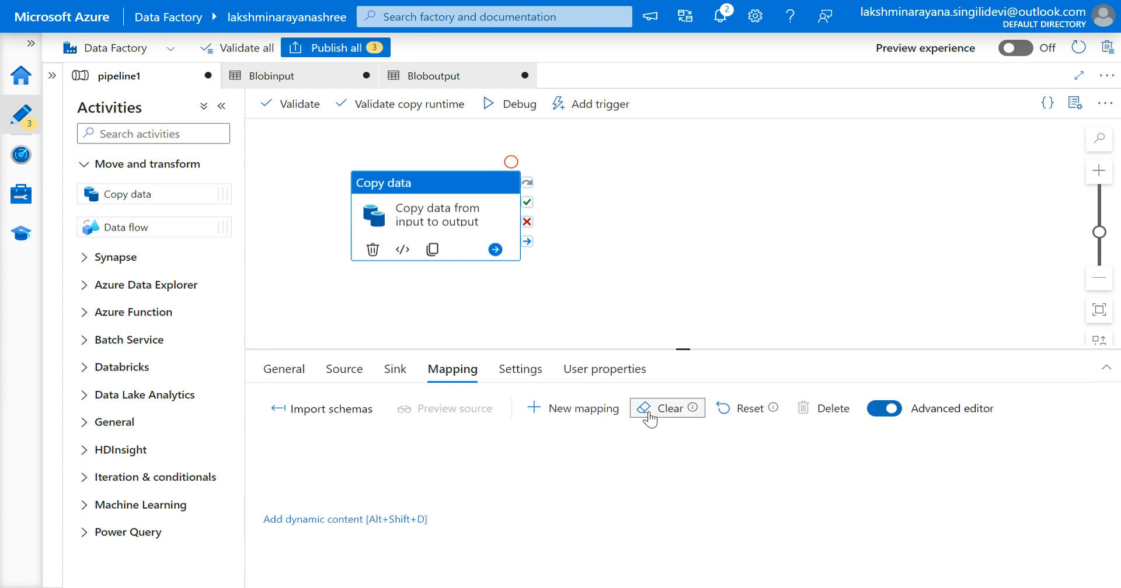
Import schemas on the mapping and clear the mappings, switching the advanced editor off and back on.
click(327, 410)
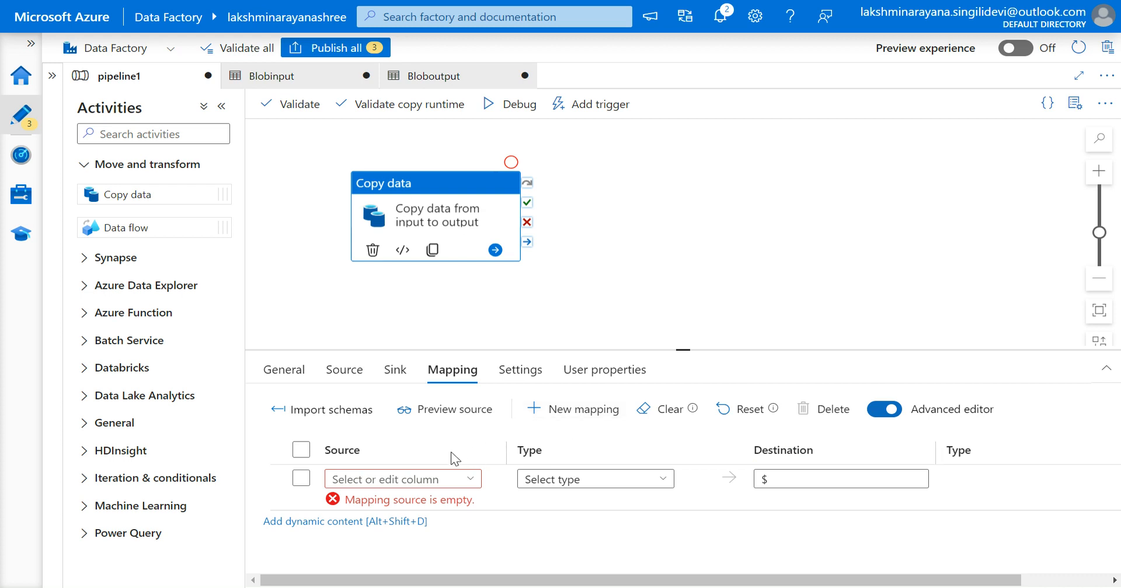
click(892, 409)
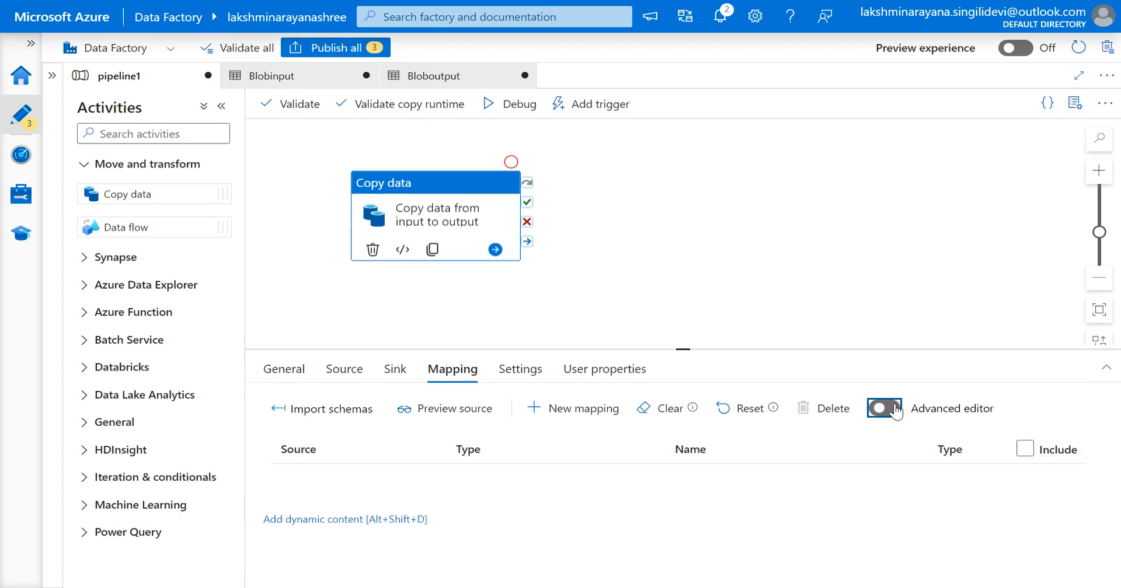
click(646, 412)
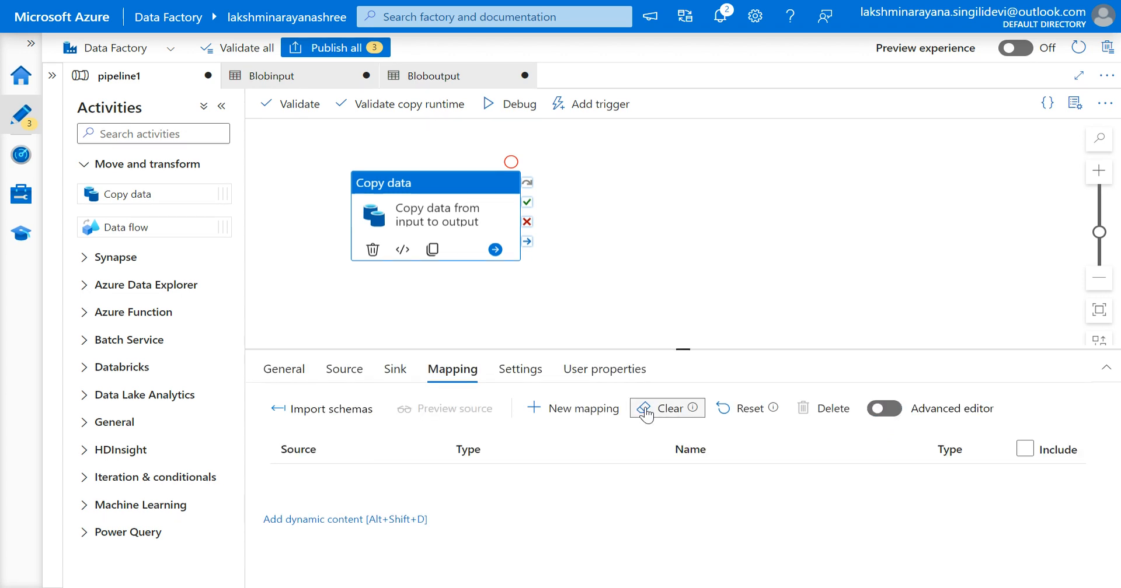
click(881, 414)
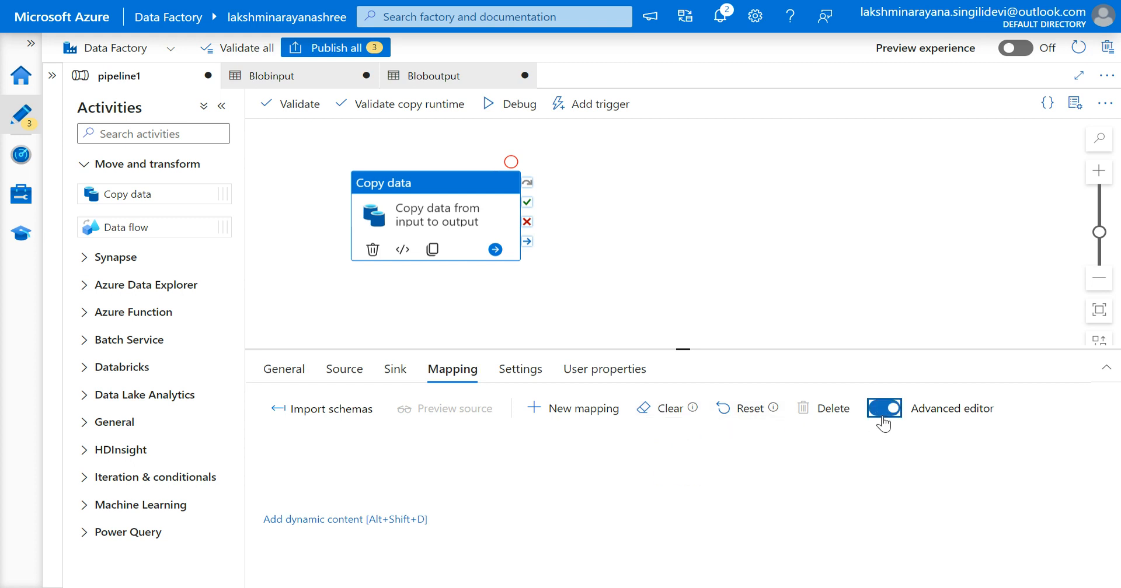
Import schemas again, select all mapping rows and delete them.
click(325, 415)
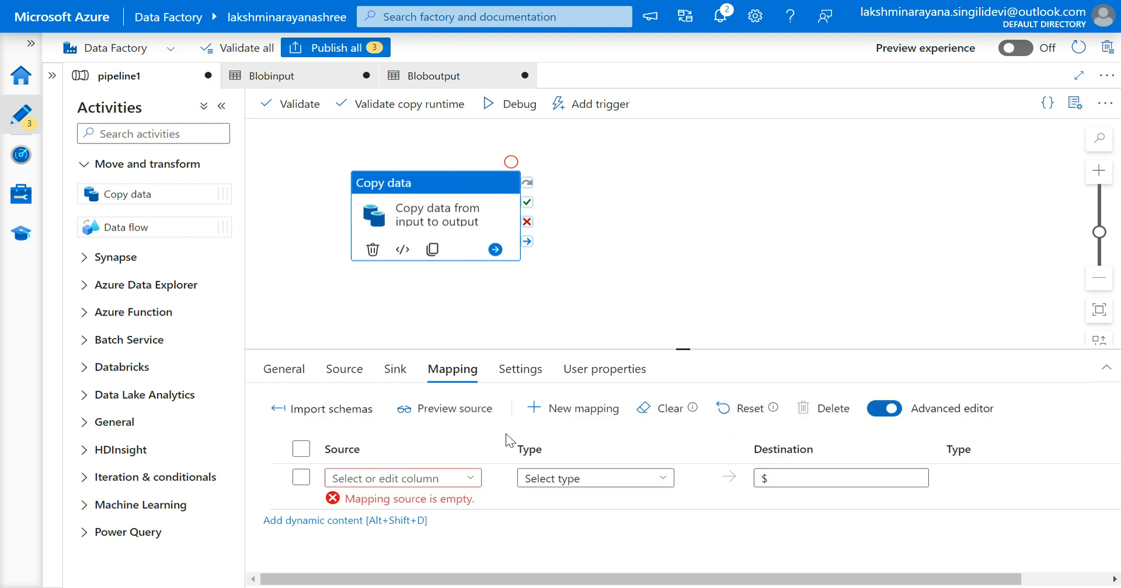
click(301, 450)
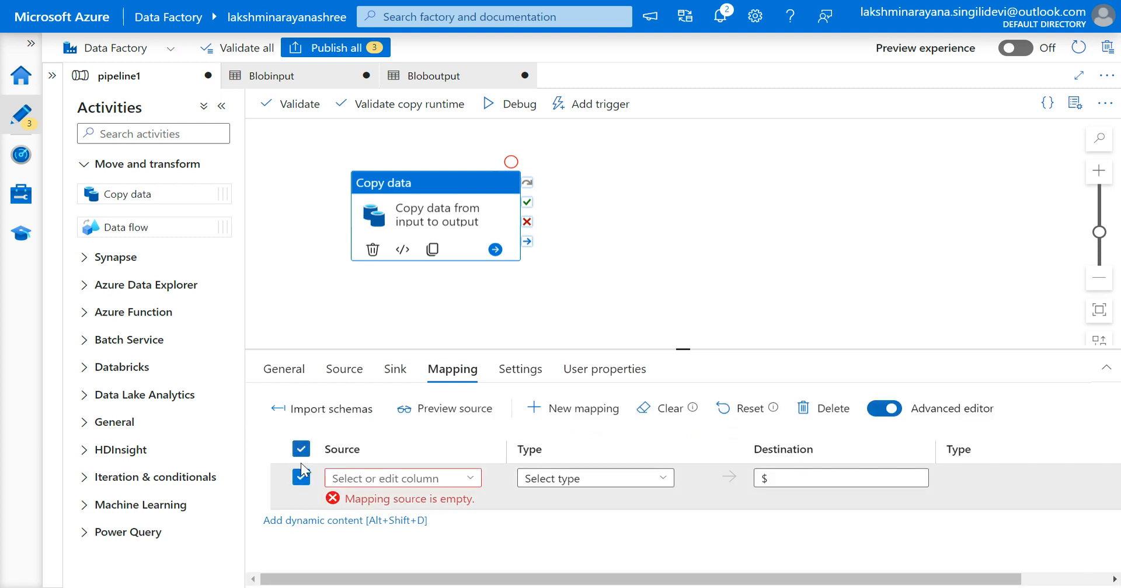
click(812, 416)
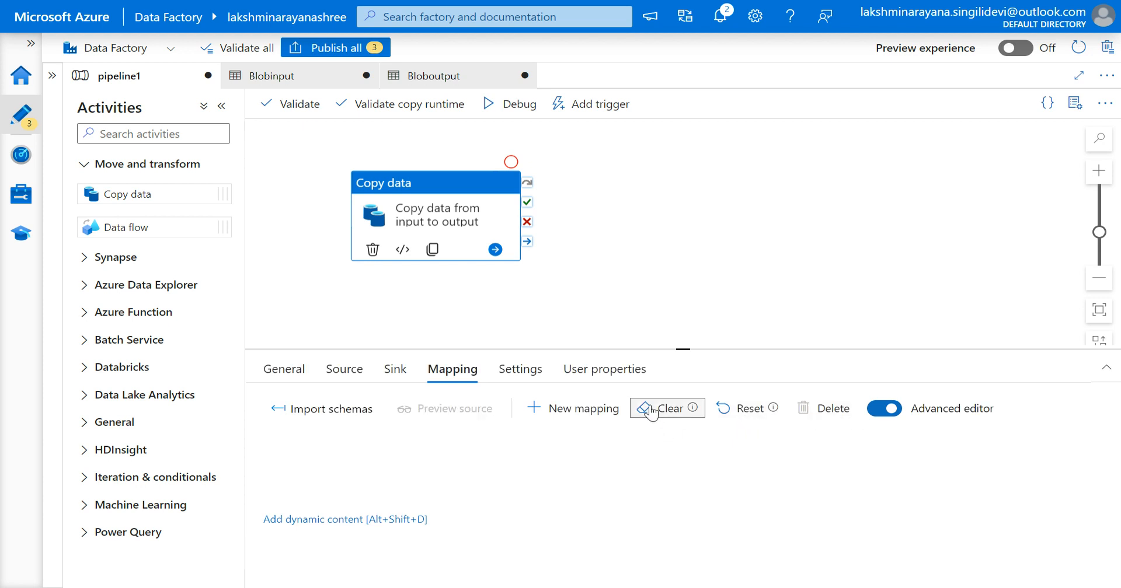
Import schemas once more, select the single mapping row, delete it and clear the mappings.
click(293, 408)
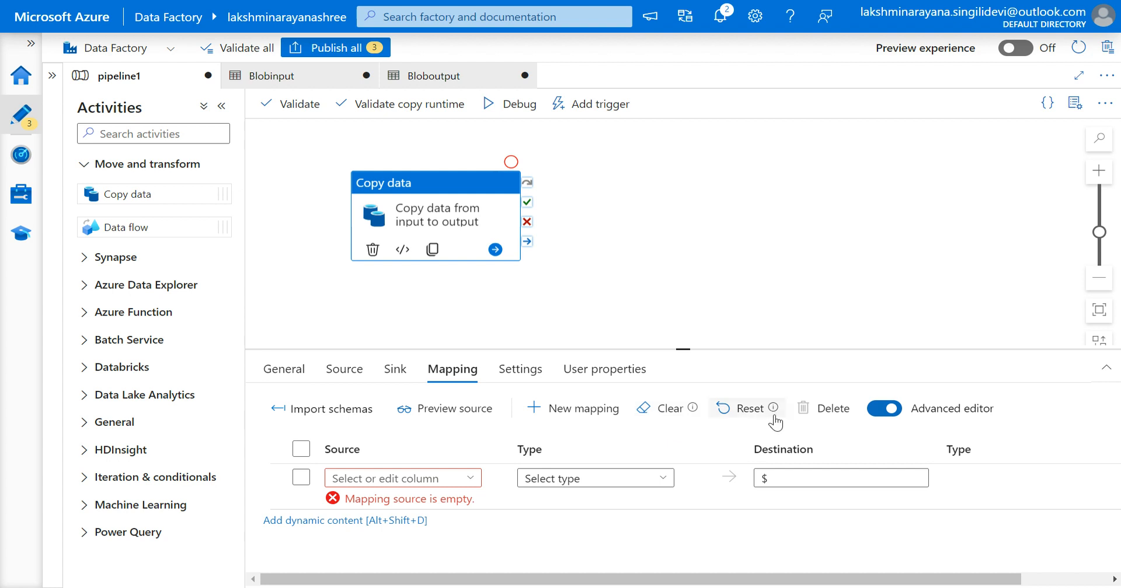
click(301, 481)
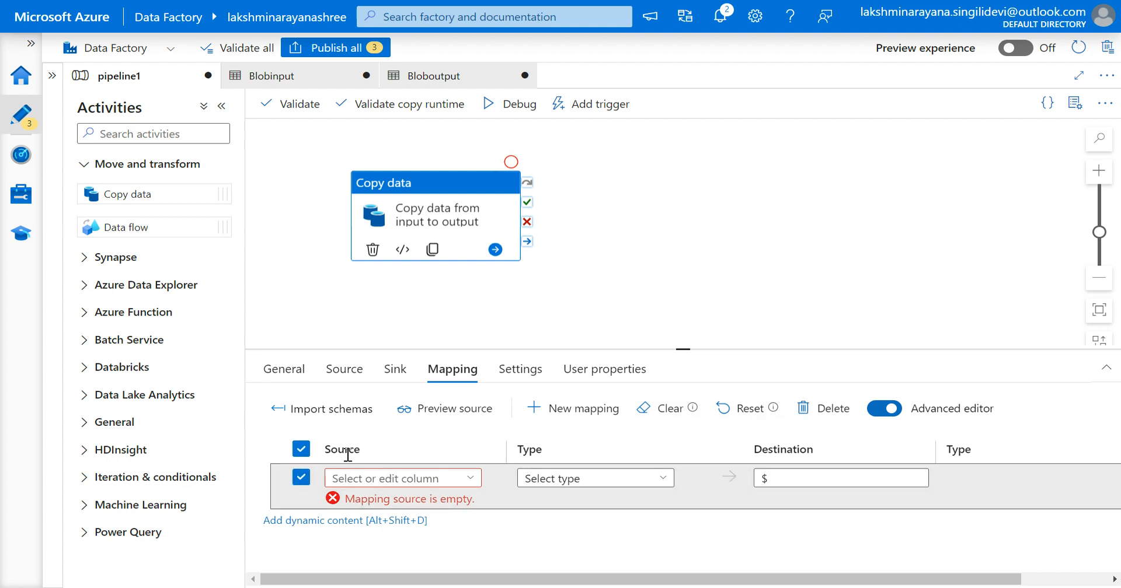
click(808, 415)
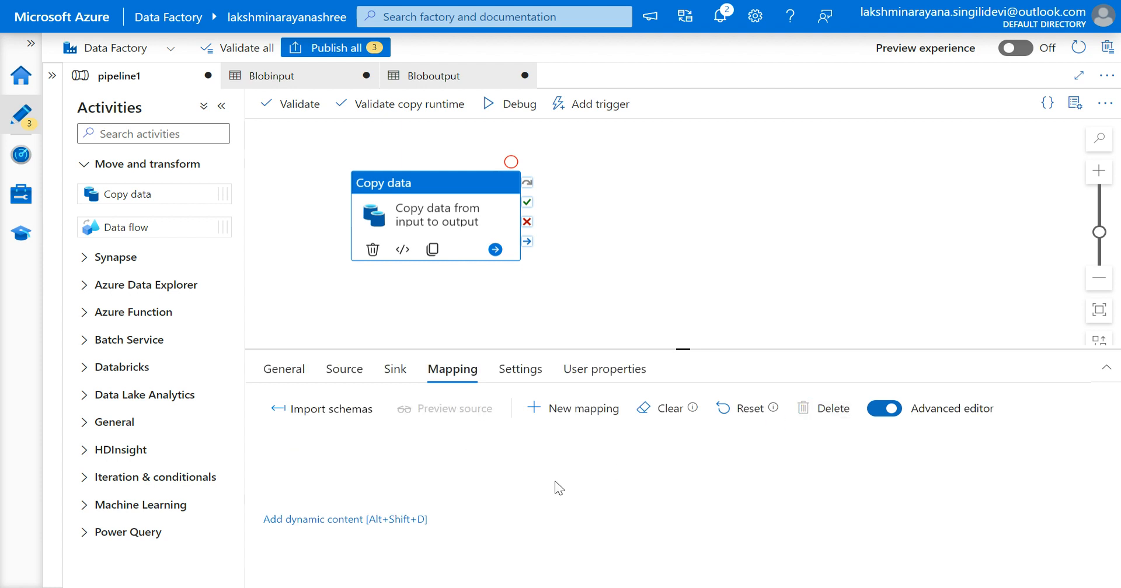
click(636, 419)
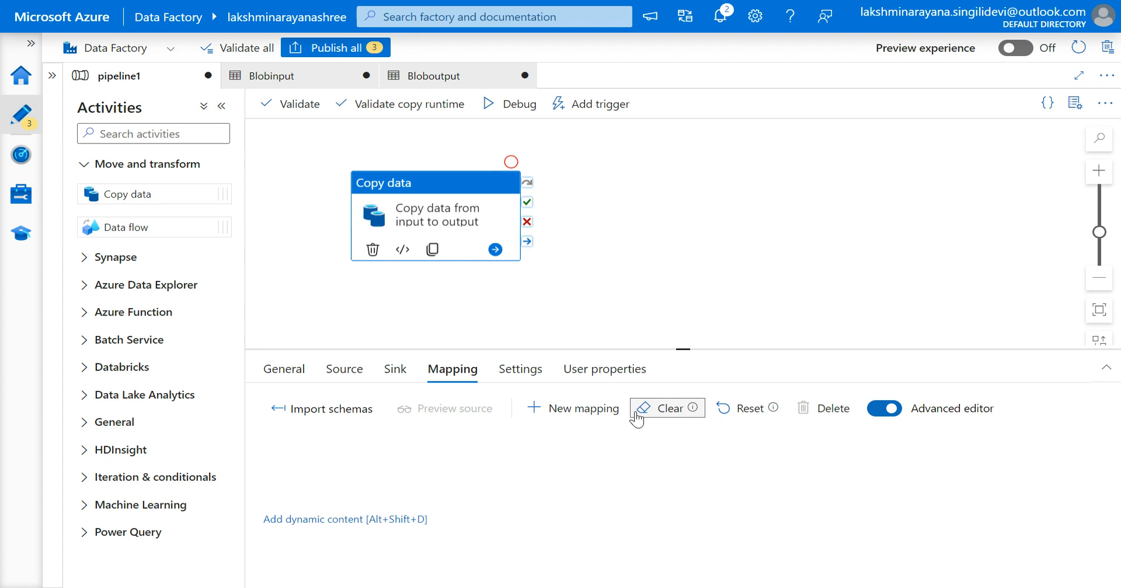
Preview the Blobinput source data from the activity's source settings.
click(345, 373)
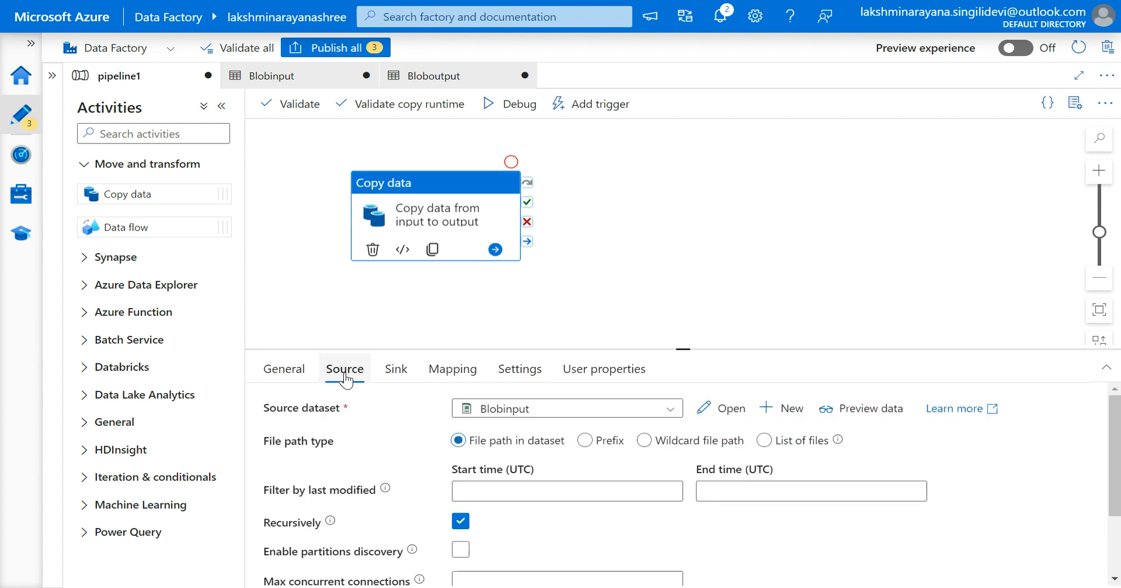
click(843, 413)
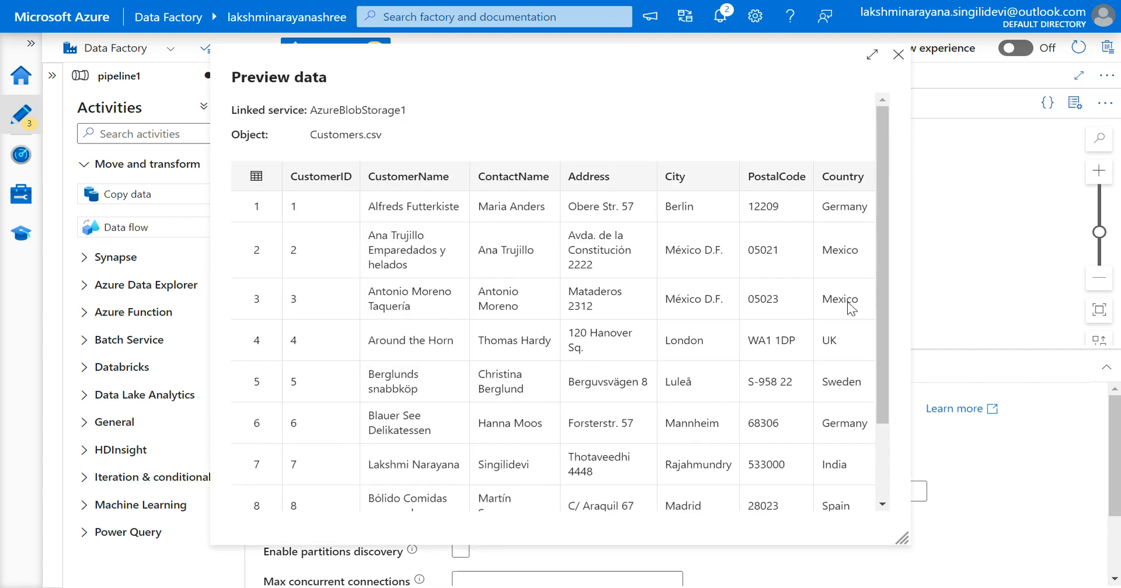
click(898, 56)
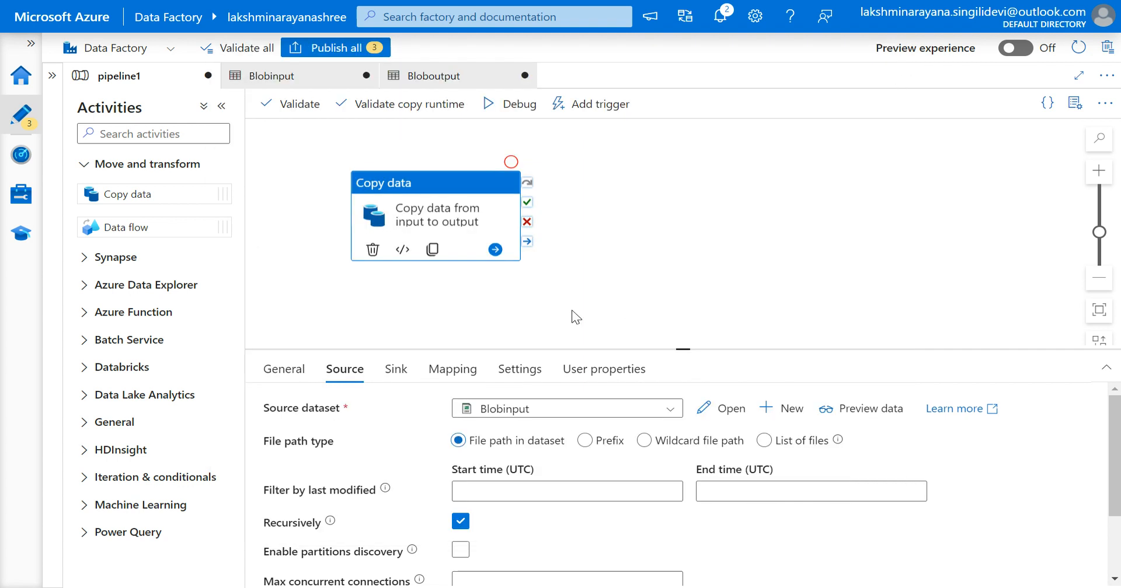
Review the sink, mapping and settings options, toggling Use custom value for the data integration unit on and off.
click(395, 370)
click(450, 374)
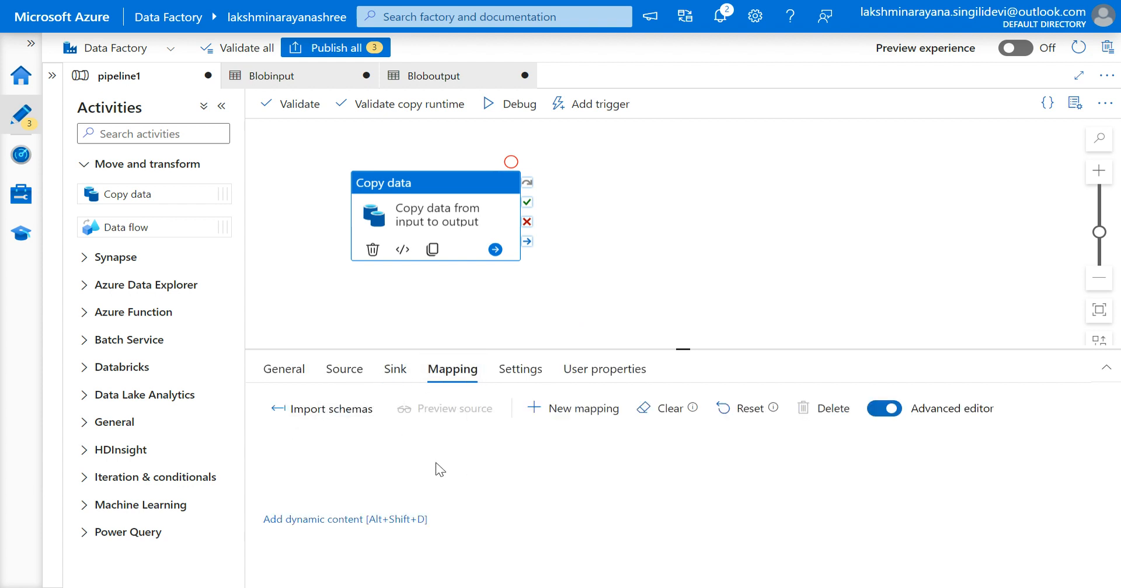
click(521, 373)
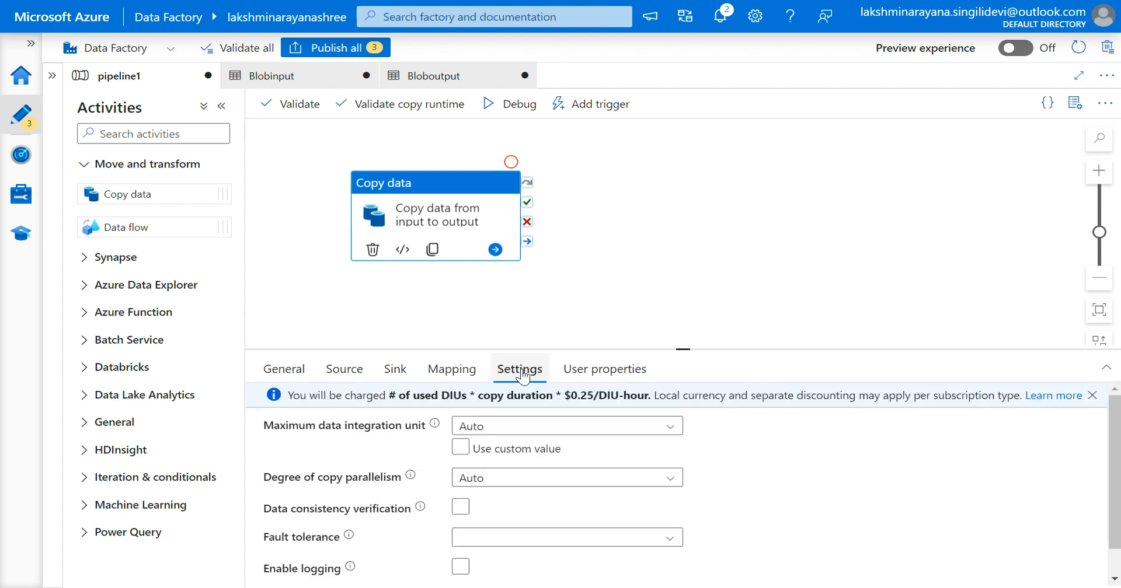
click(463, 450)
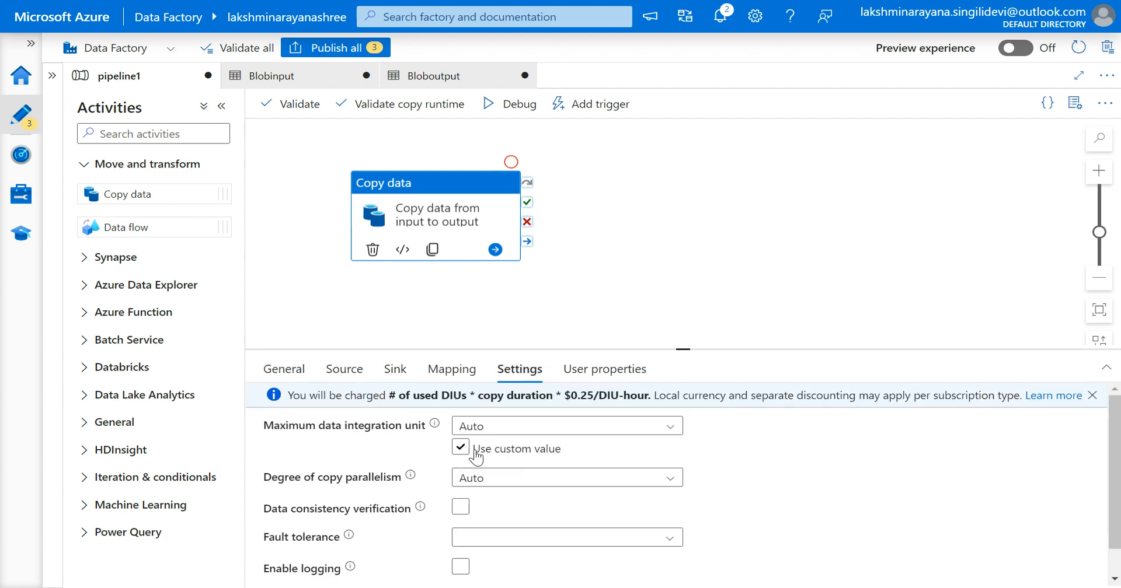
click(465, 454)
scroll(526, 513, down, 1)
scroll(525, 513, up, 1)
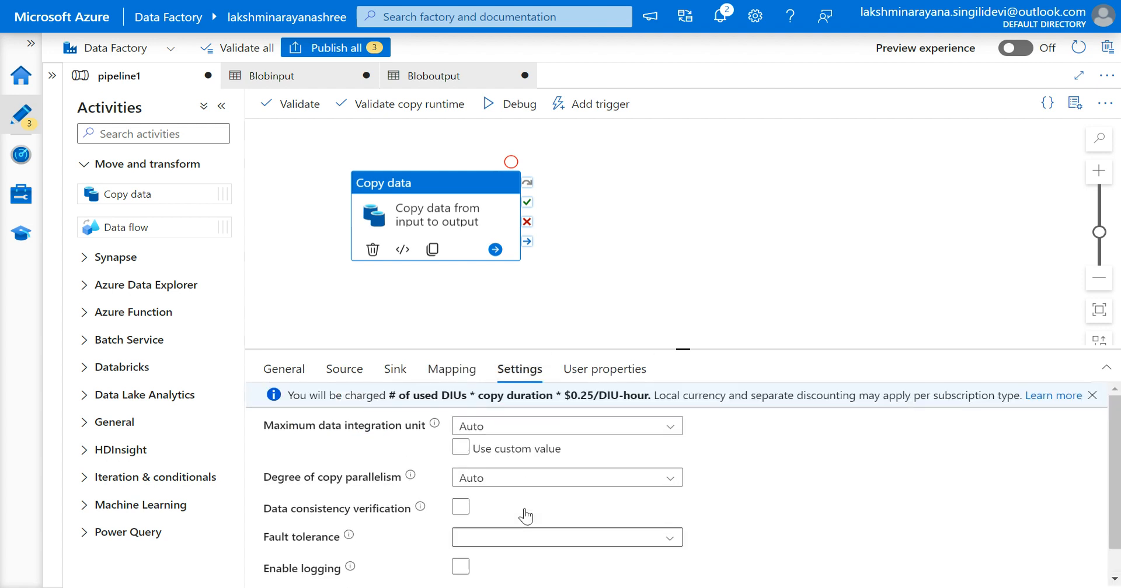
Open the user properties, then import schemas on the mapping and clear them again.
click(602, 374)
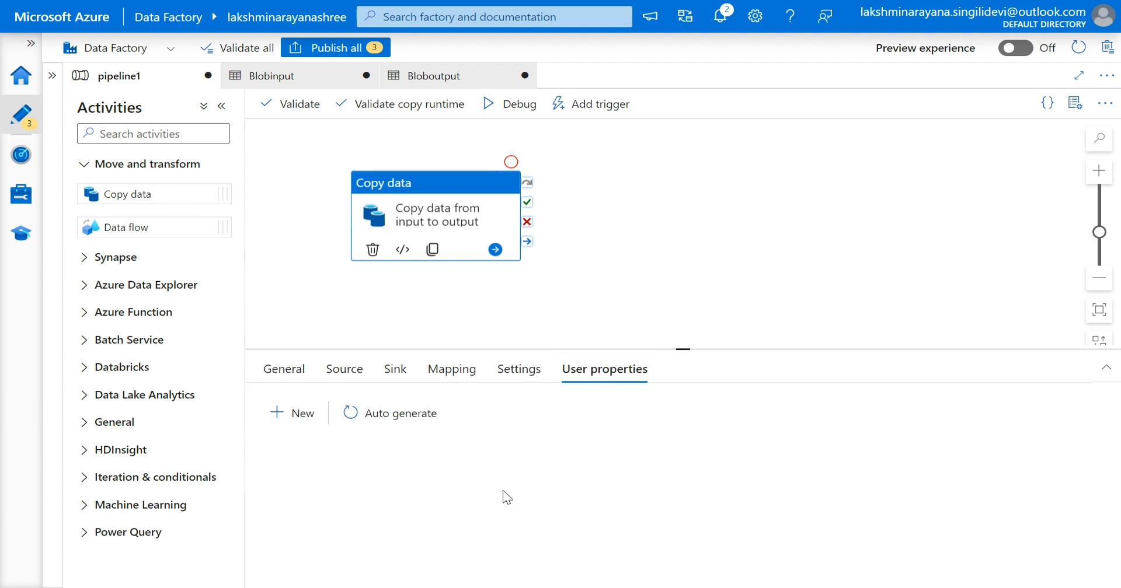
click(443, 376)
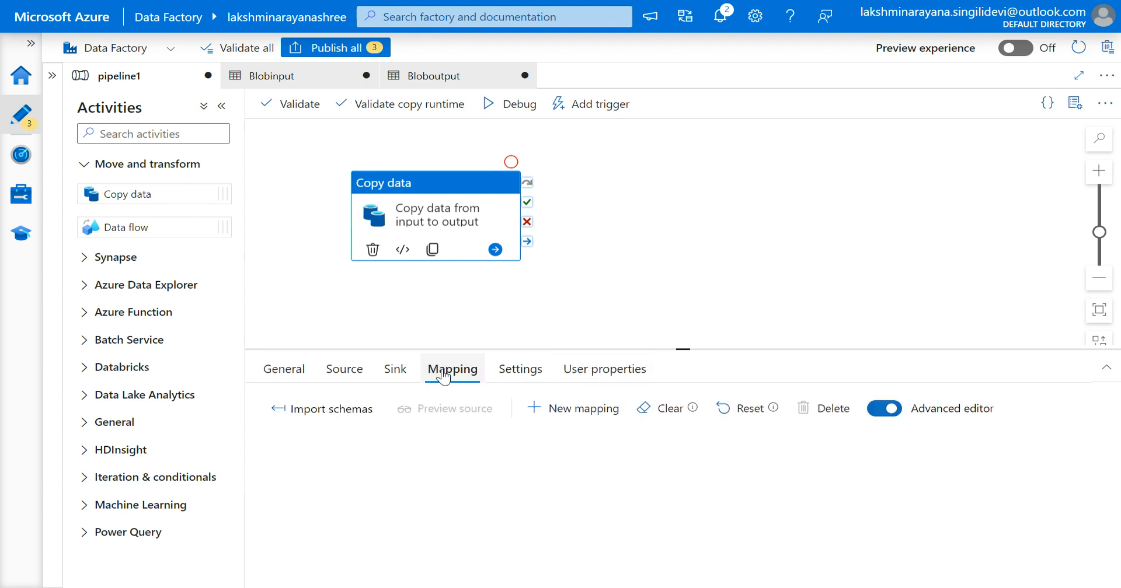
click(327, 408)
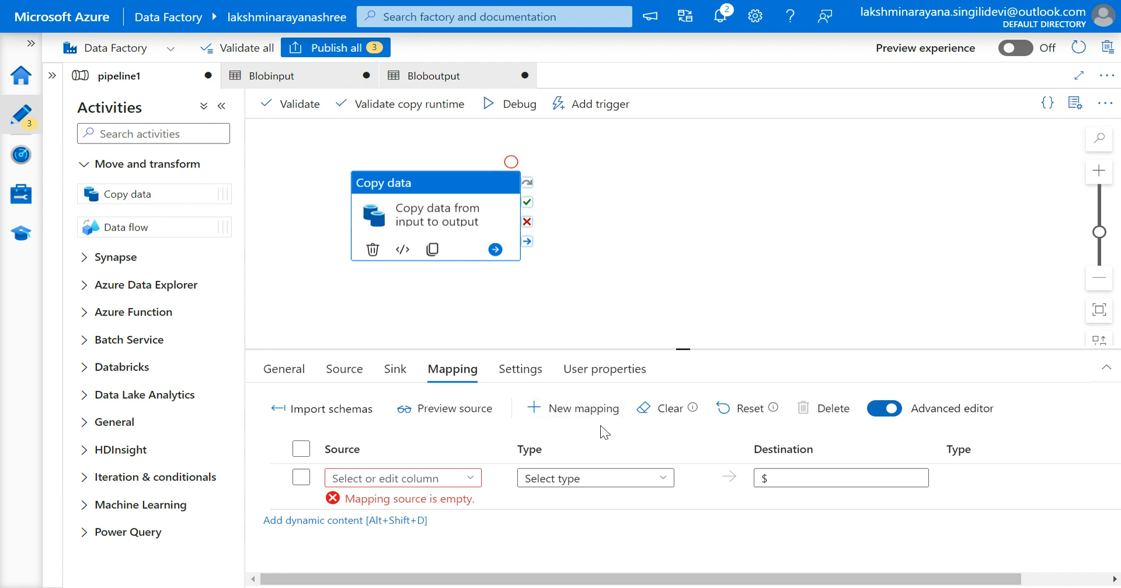
click(662, 412)
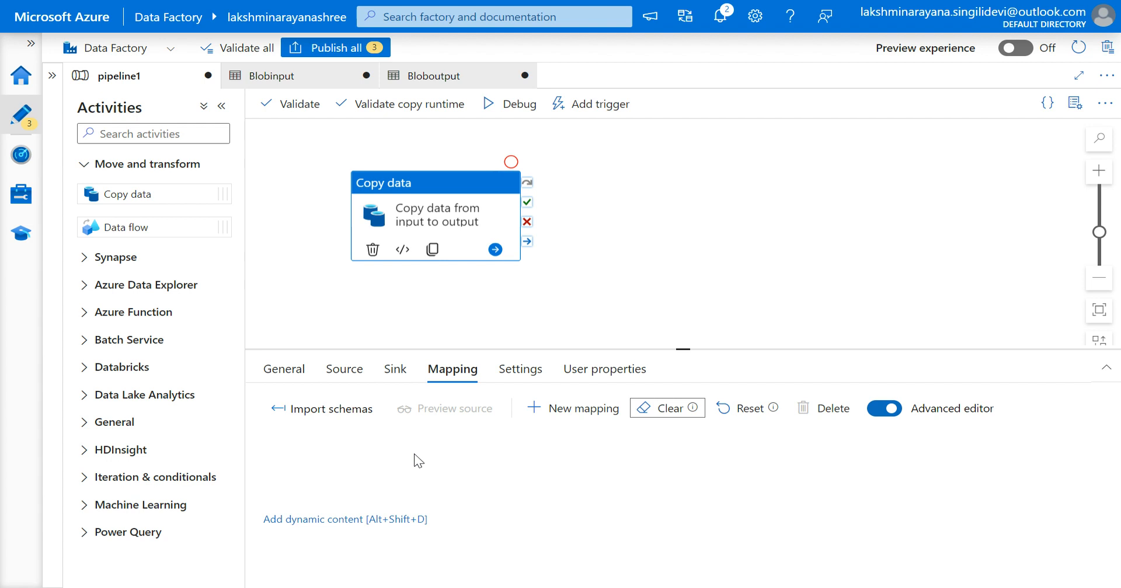
Preview the Blobinput source data again and return to the mapping options.
click(348, 375)
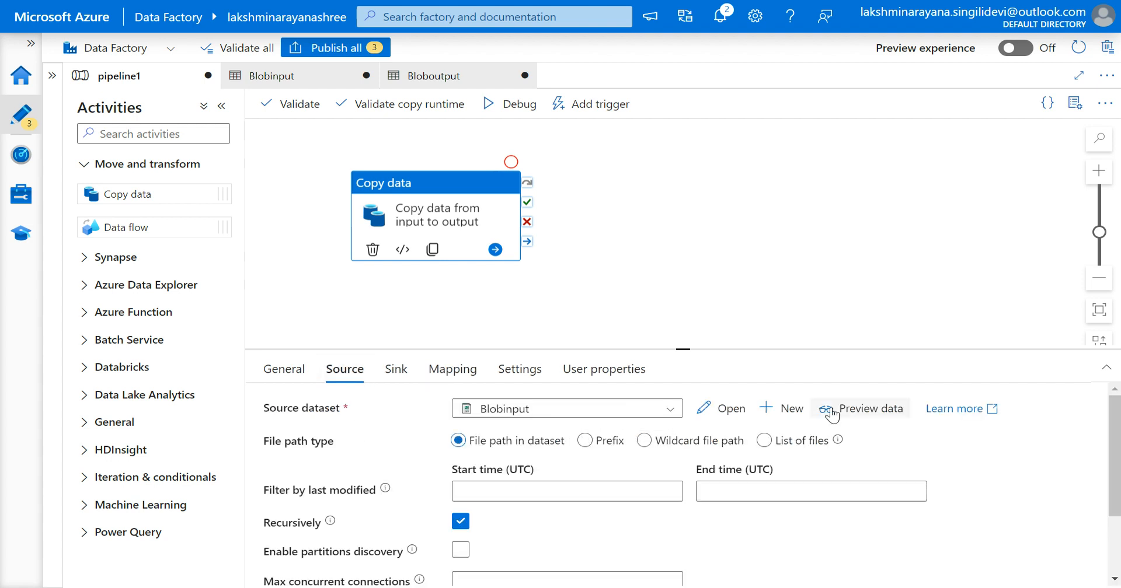
click(832, 411)
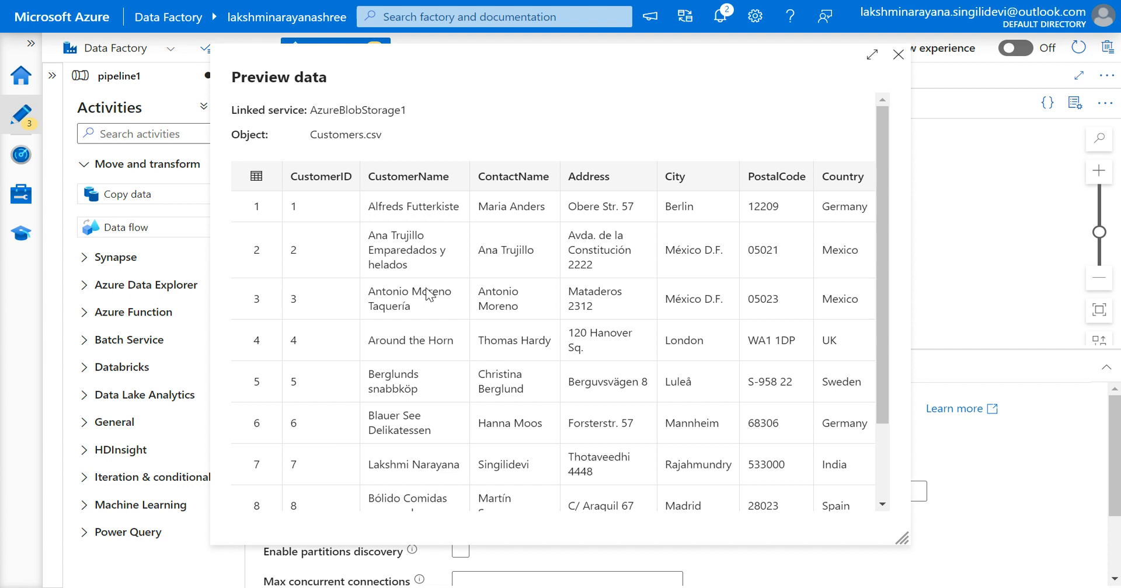
click(898, 54)
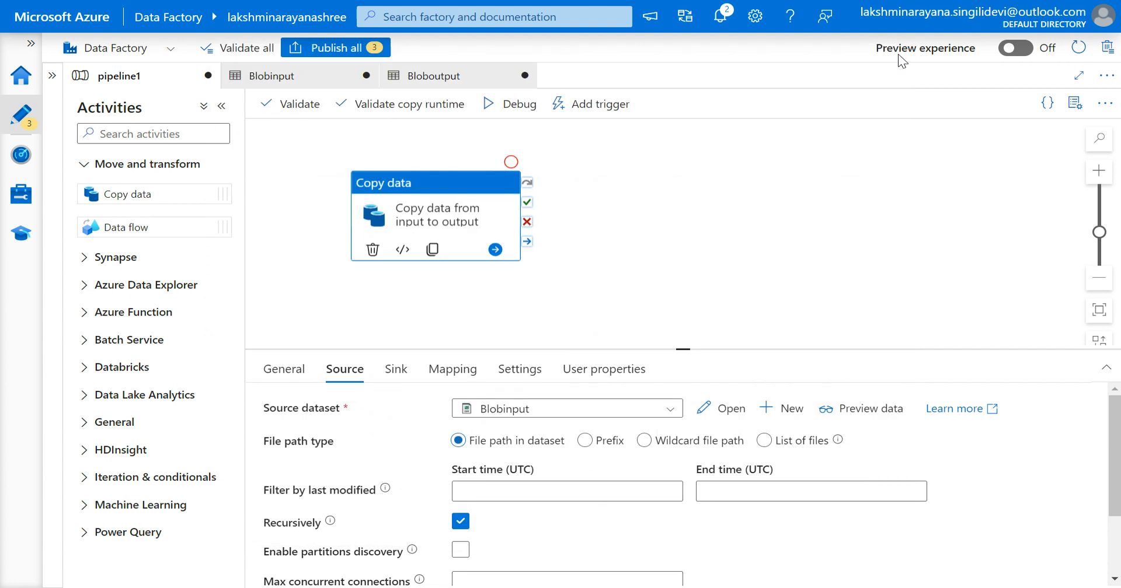
click(450, 376)
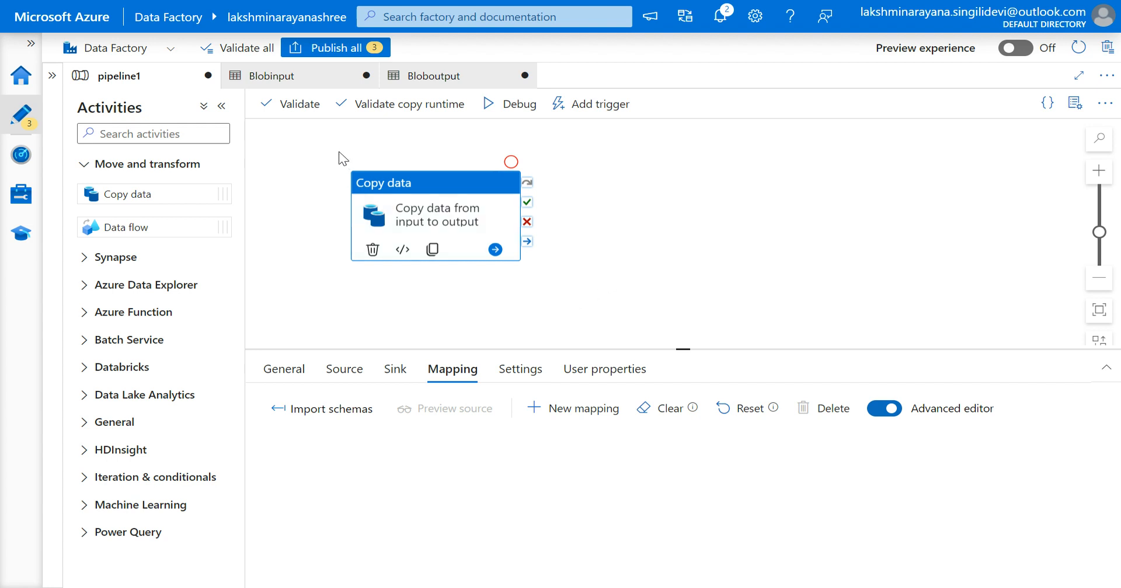
Validate the pipeline and publish all pending changes, including pipeline1, Blobinput and Bloboutput.
click(290, 105)
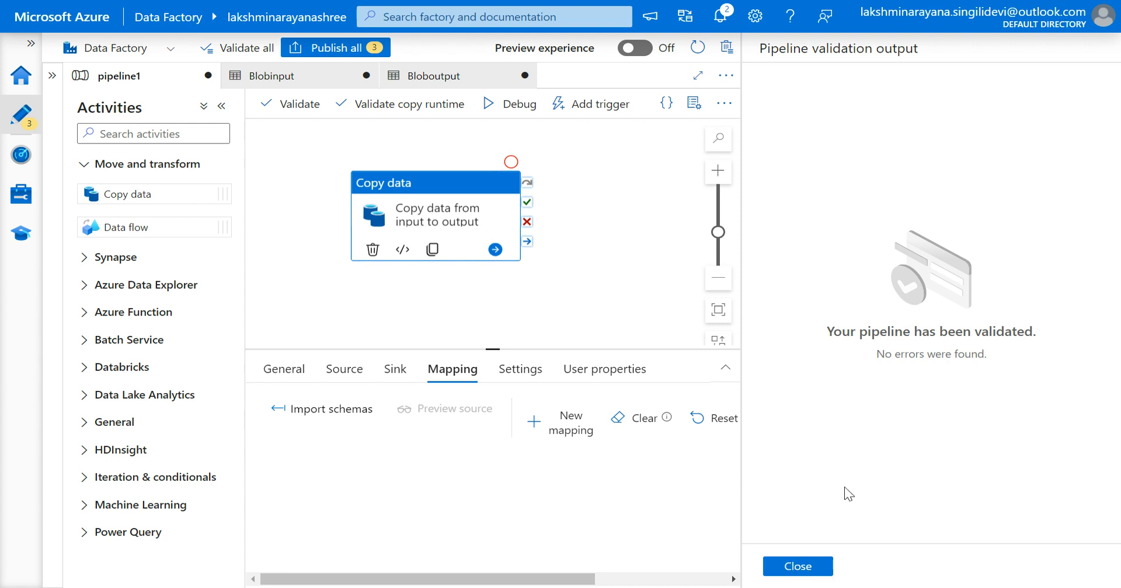
click(798, 567)
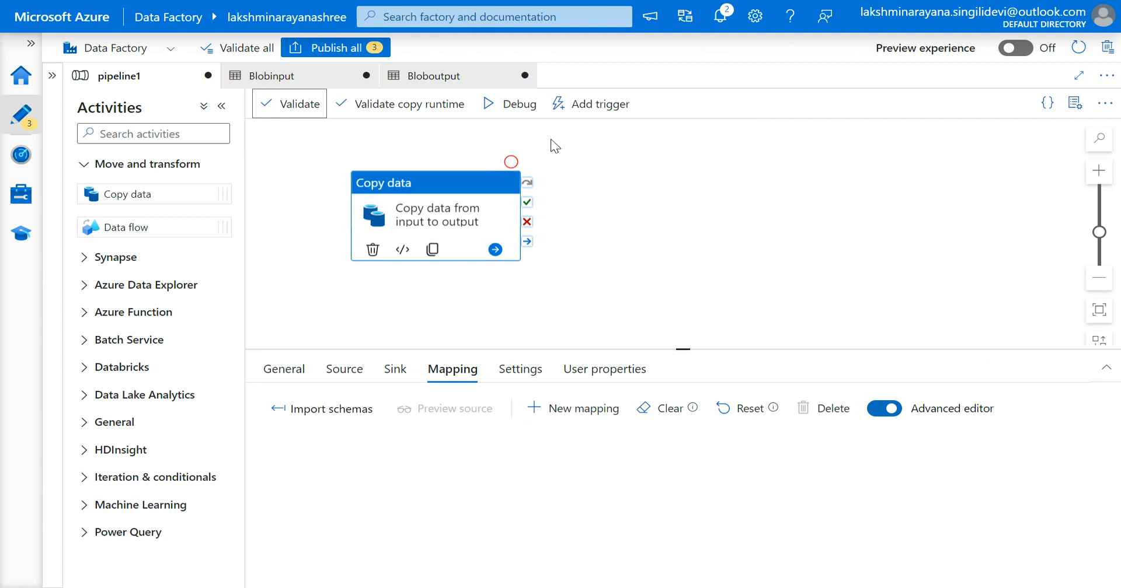
click(326, 49)
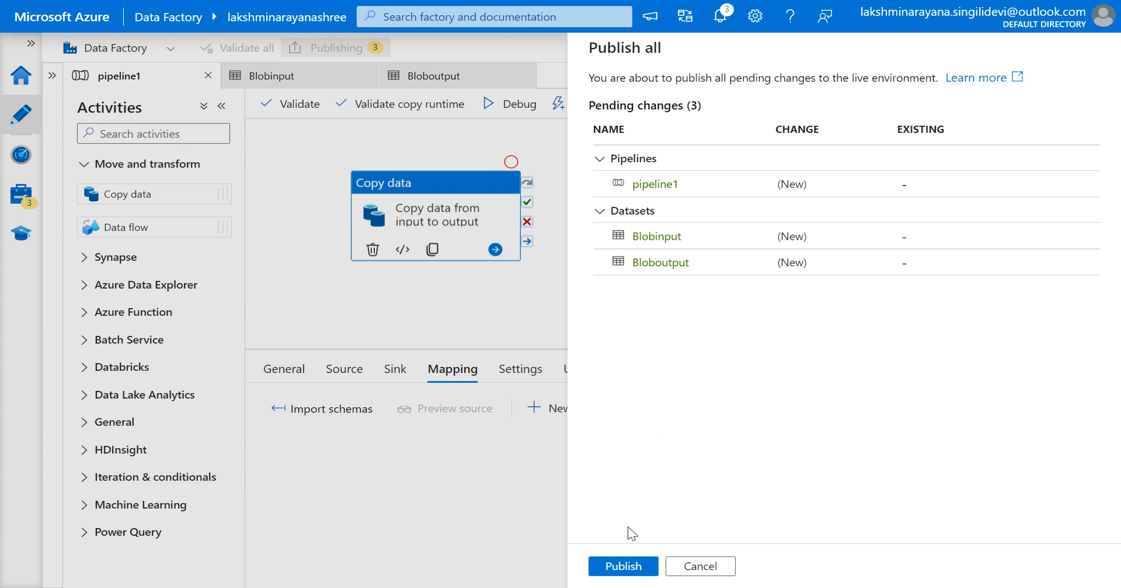
click(623, 567)
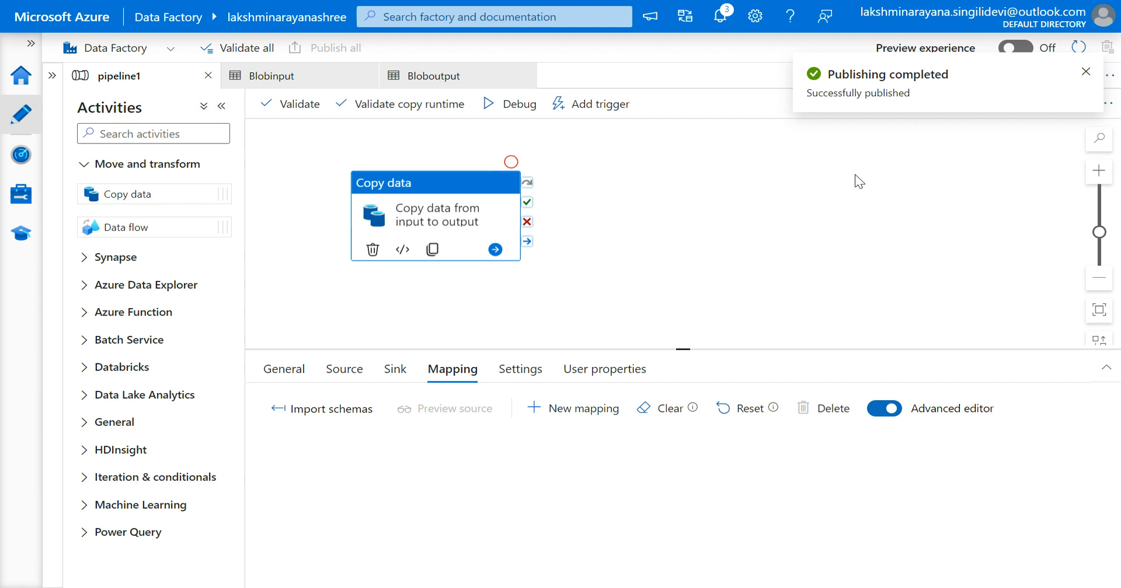
Check the pipeline runs and trigger runs in the Monitor hub and return to the pipeline authoring view.
click(19, 157)
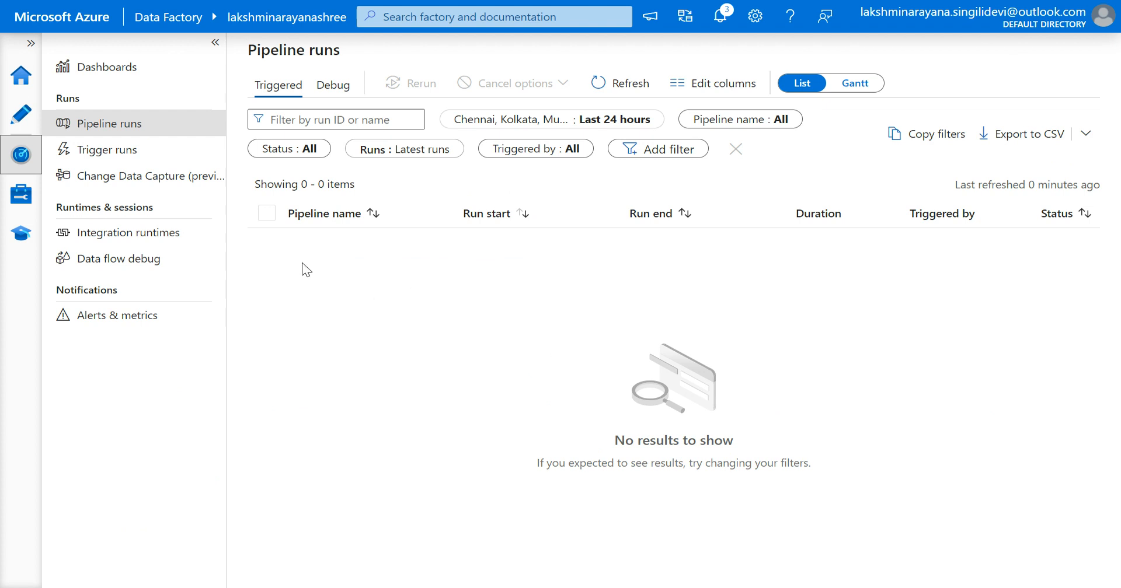
click(126, 155)
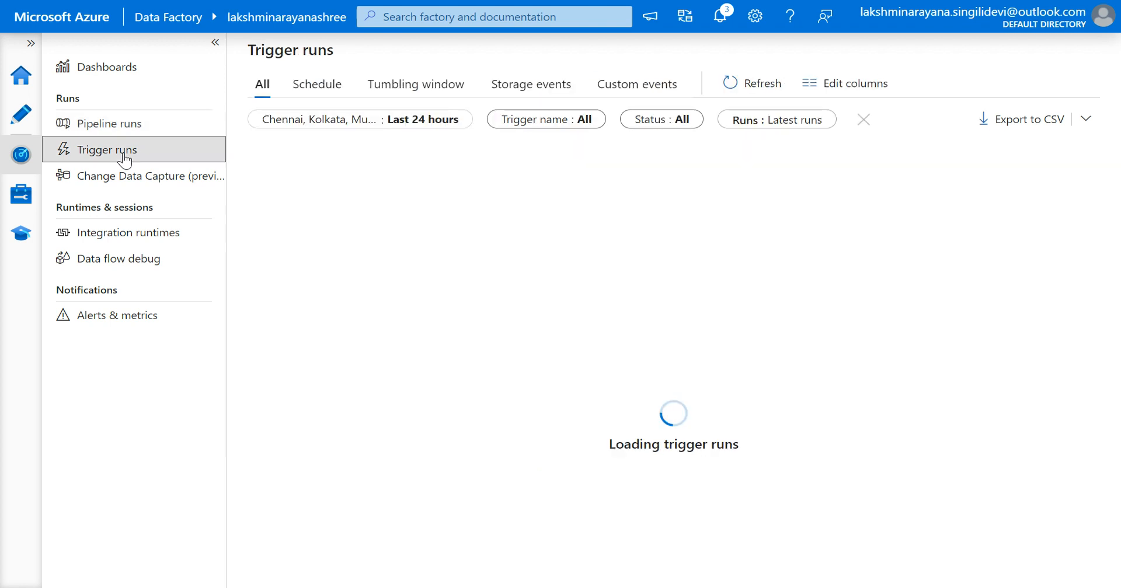
click(136, 126)
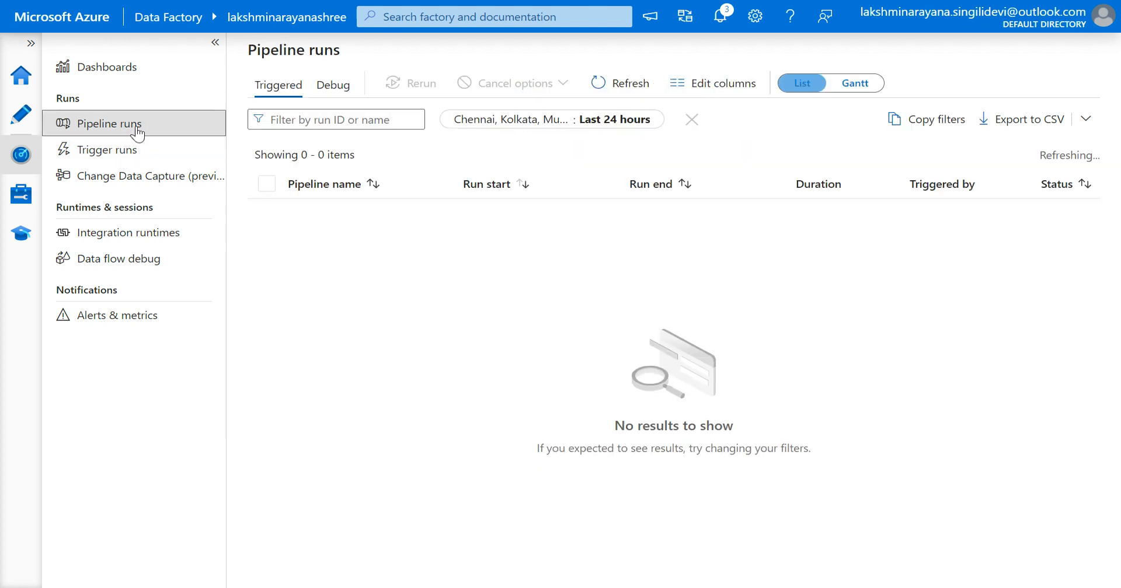
click(5, 119)
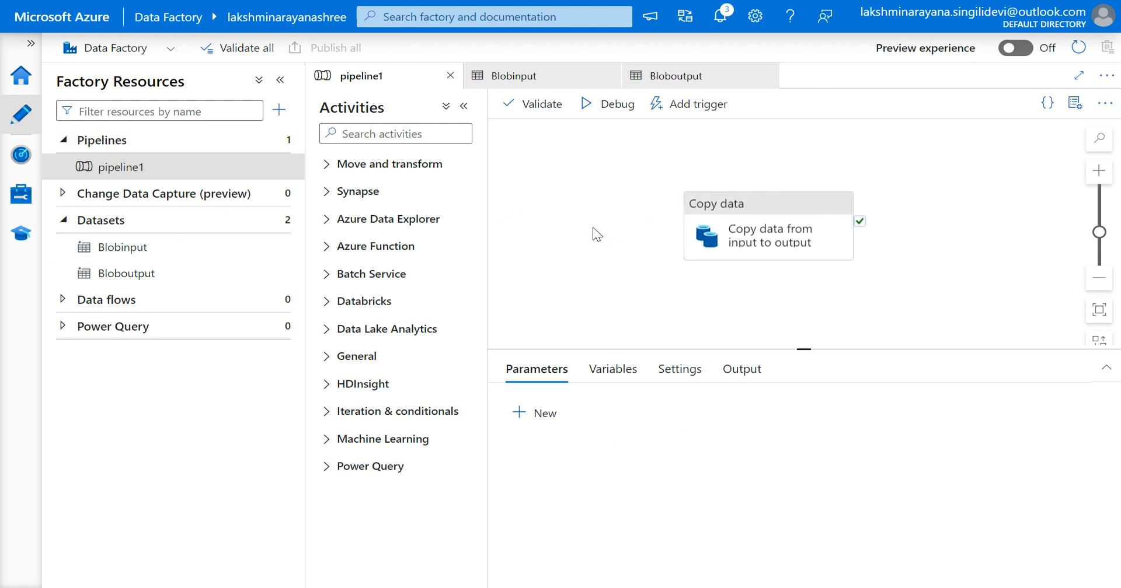
click(281, 82)
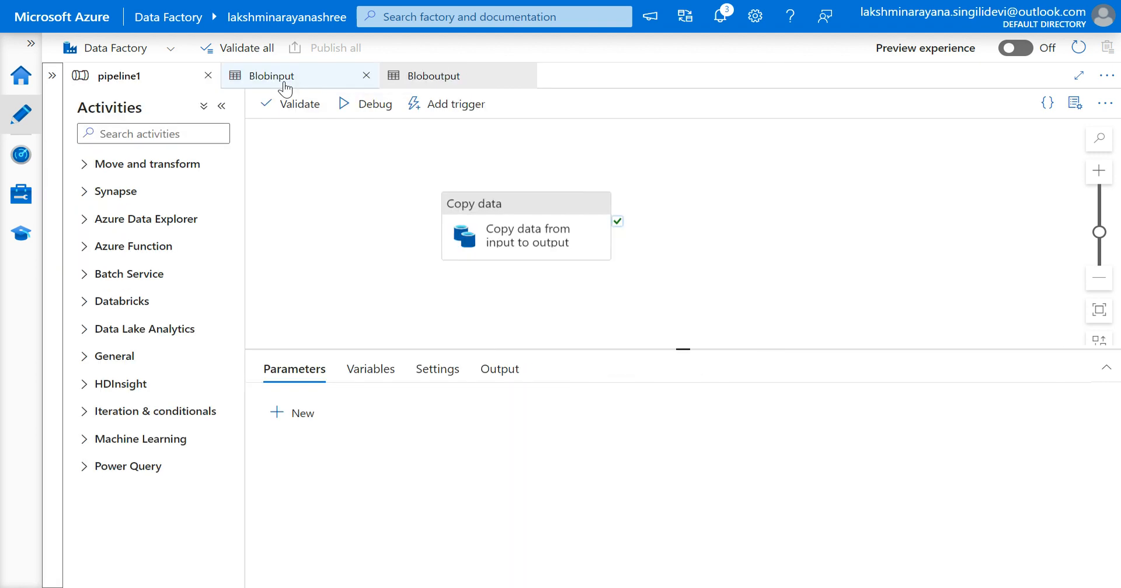
click(465, 240)
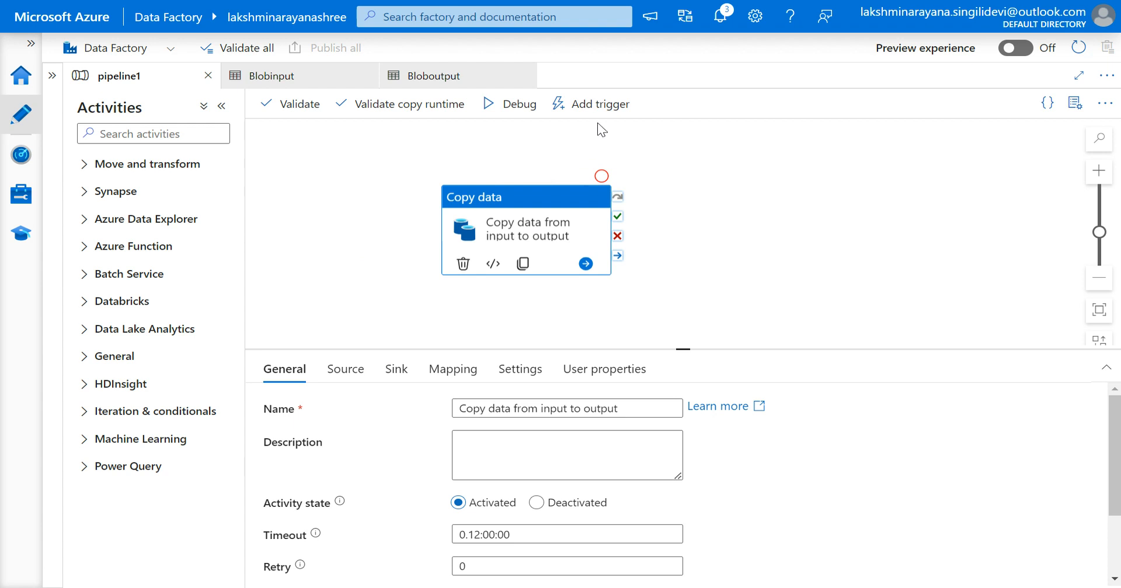
click(587, 111)
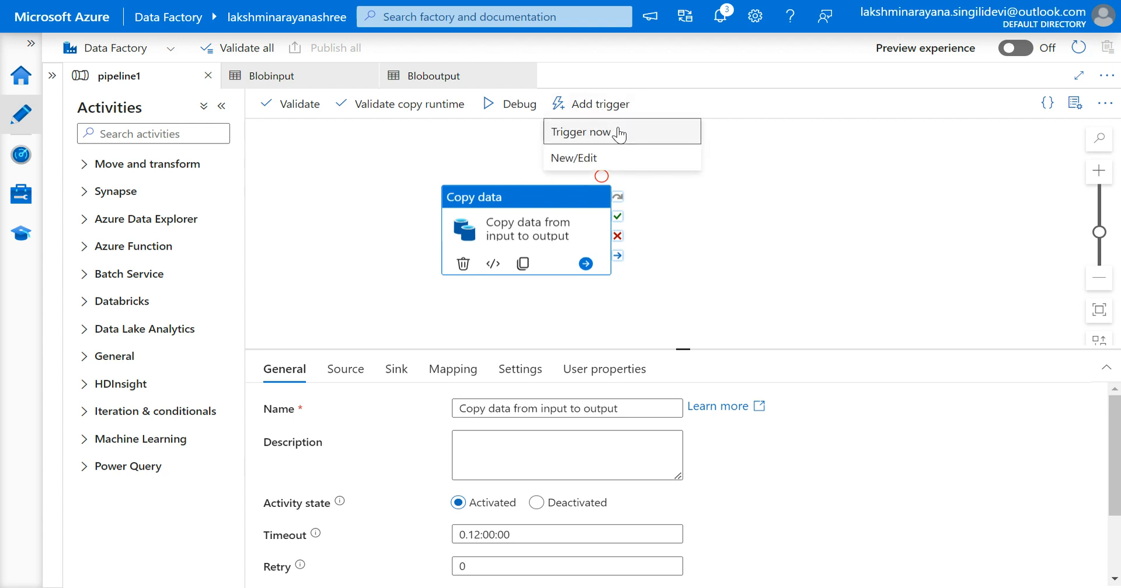
click(594, 158)
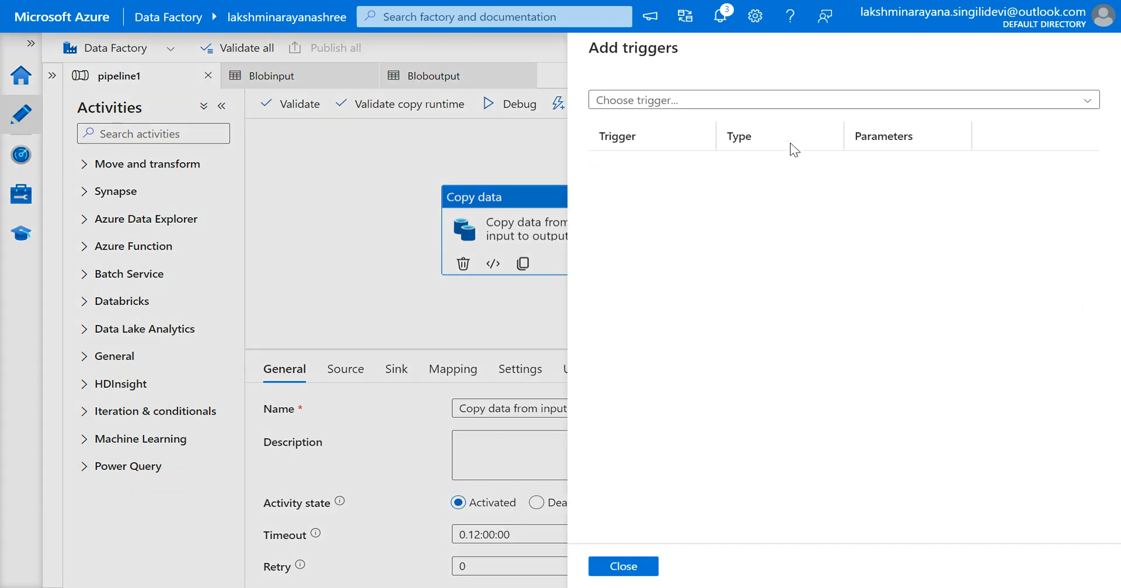
click(820, 107)
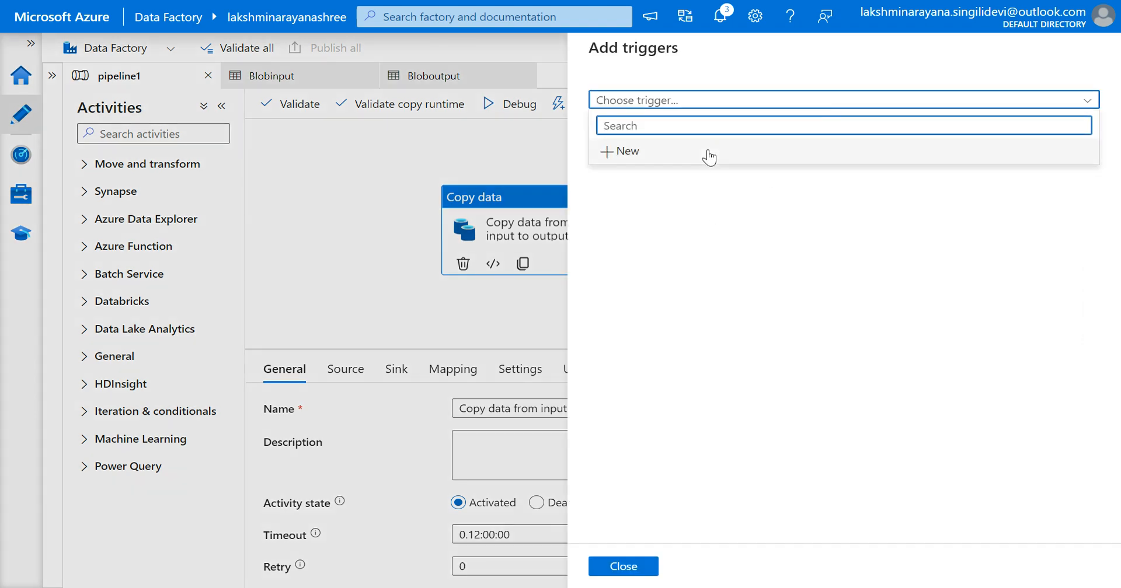
click(622, 566)
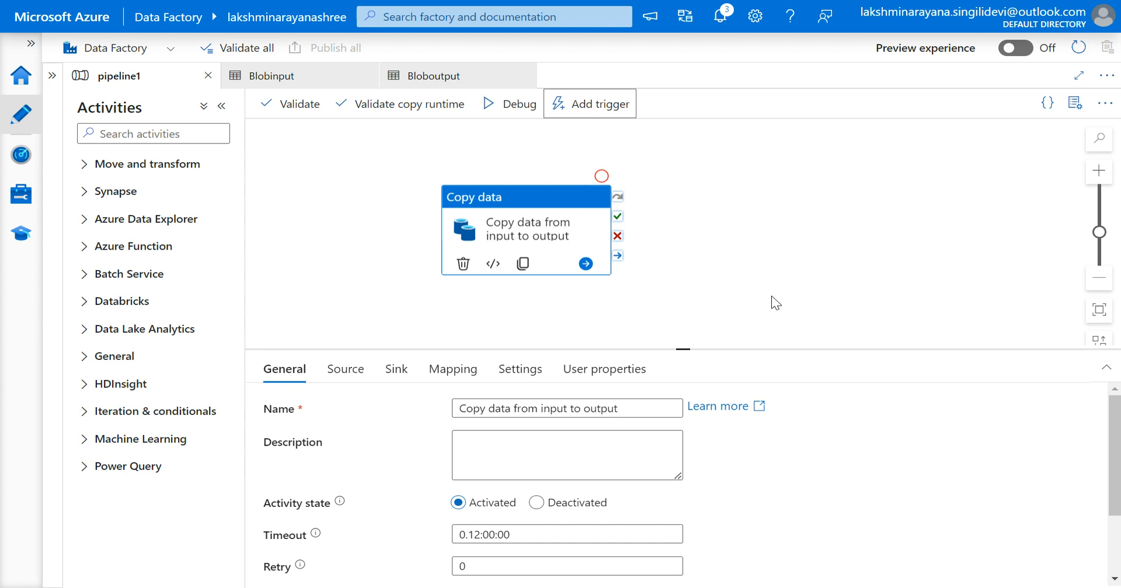
click(576, 108)
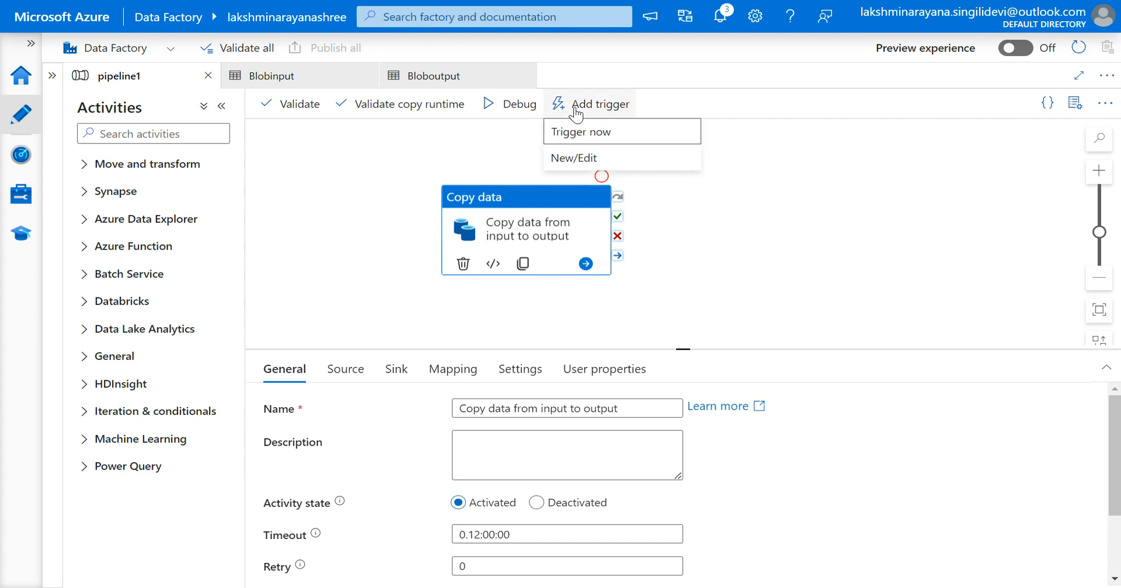
key(Escape)
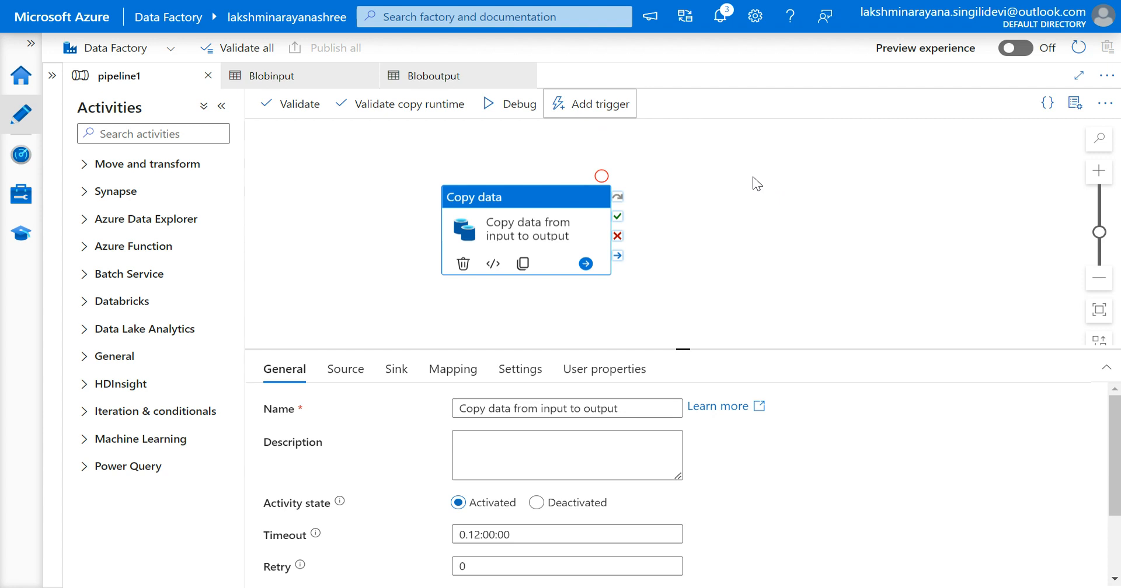
key(shift+Tab)
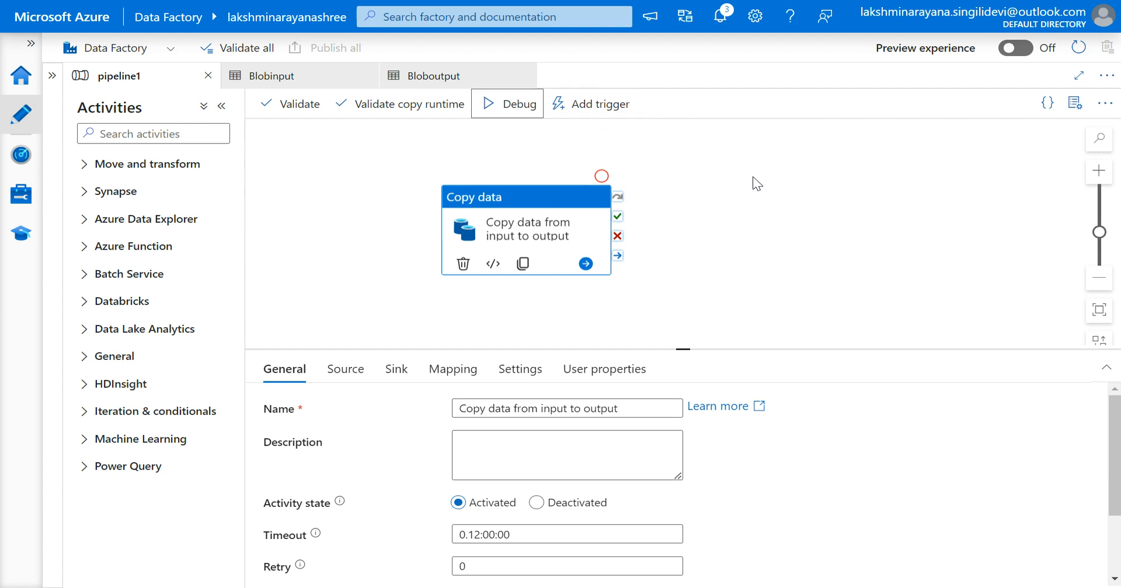
click(753, 178)
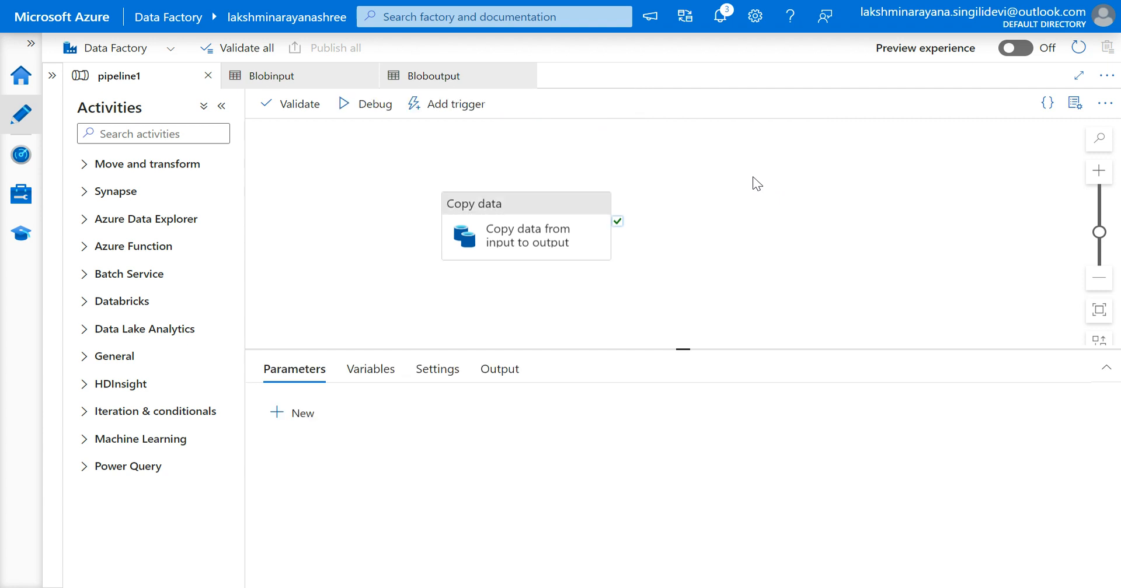
click(529, 241)
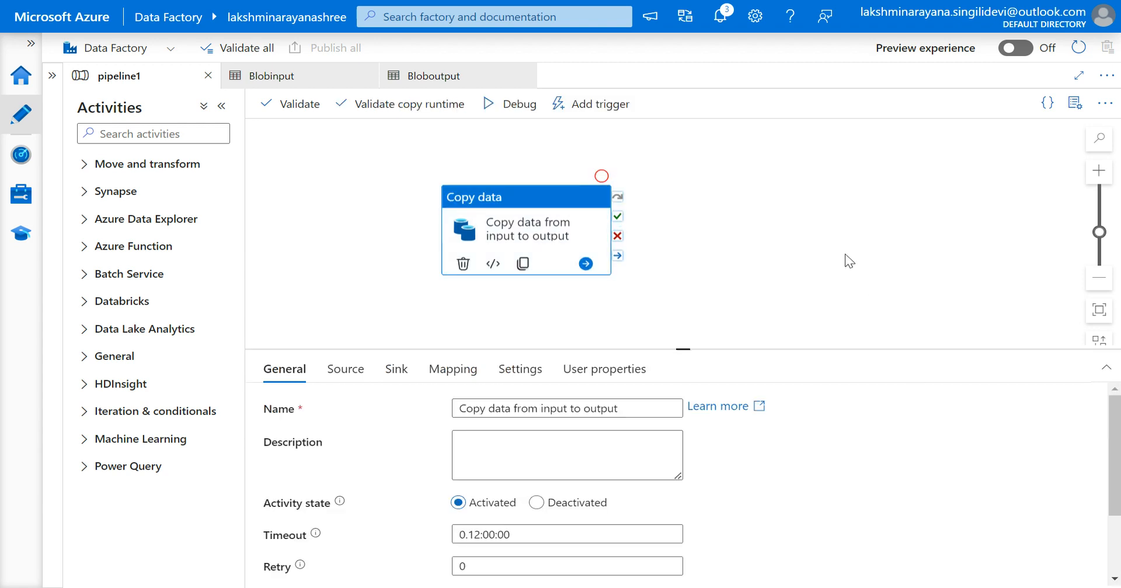
Switch to the Azure portal tab and open the input container of the lakshminarayanadfstorage storage account to examine its files.
key(F11)
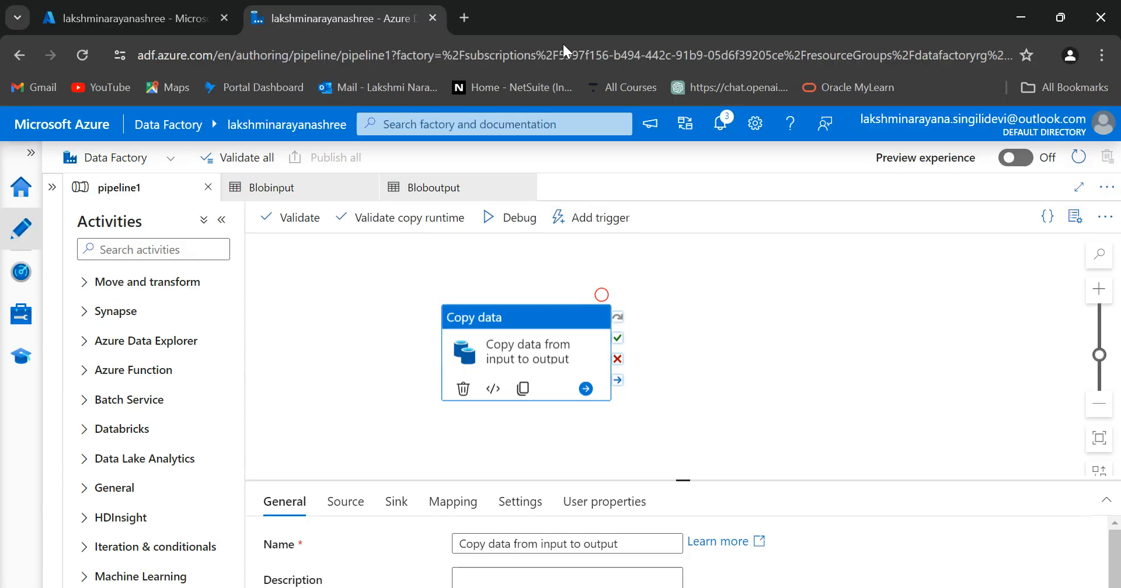
click(151, 7)
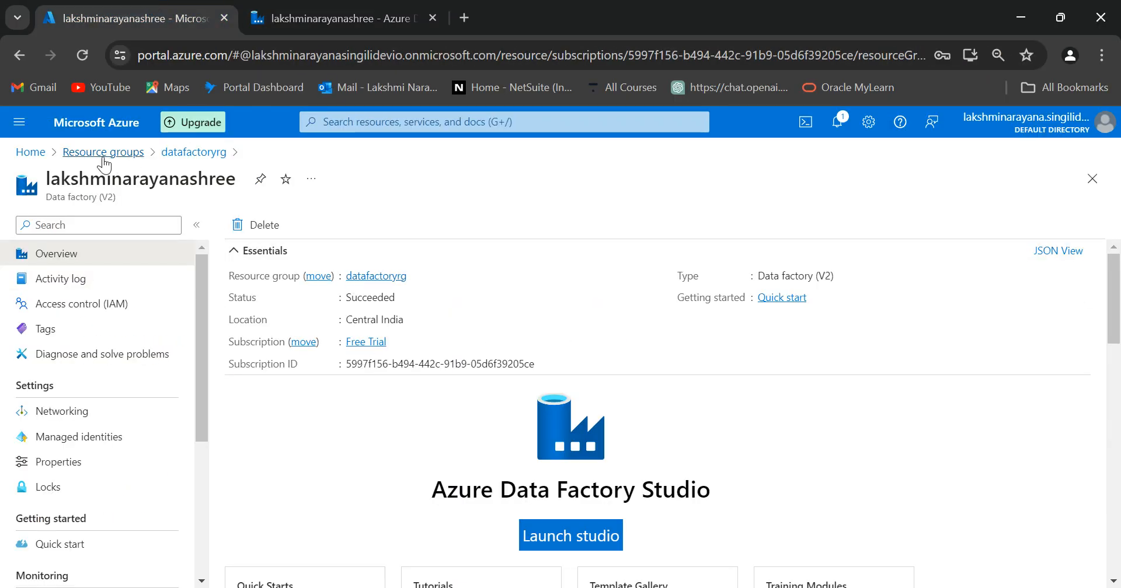
click(87, 153)
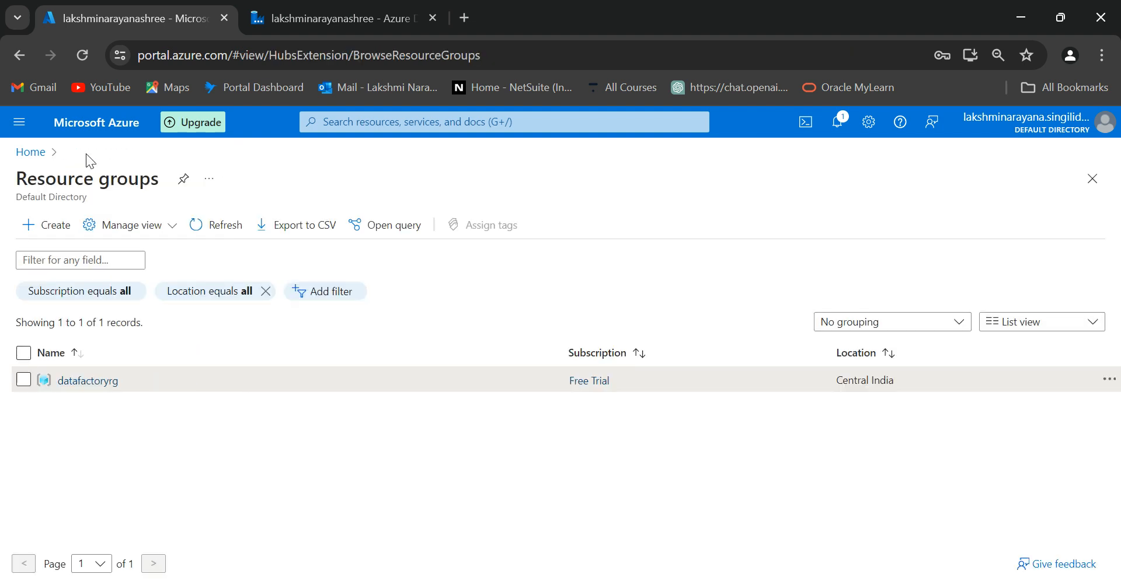
click(93, 350)
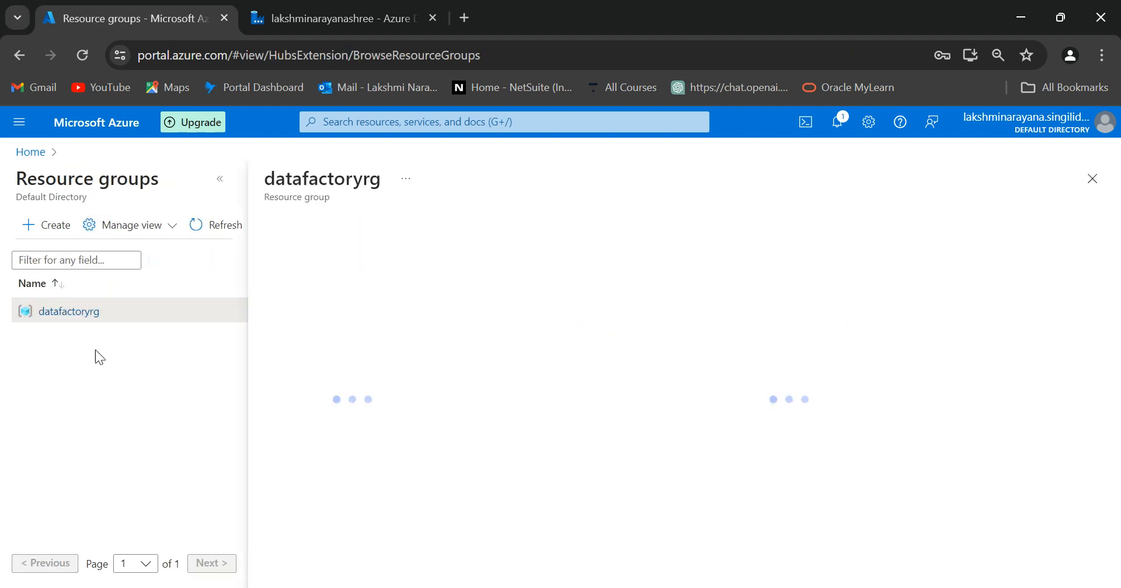
scroll(624, 438, down, 3)
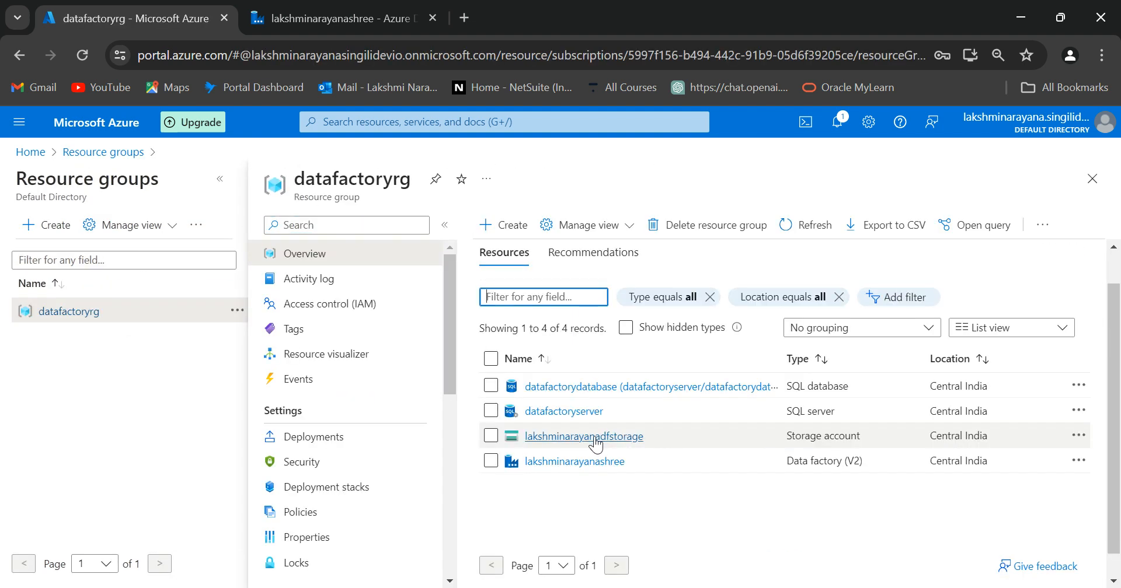
click(583, 438)
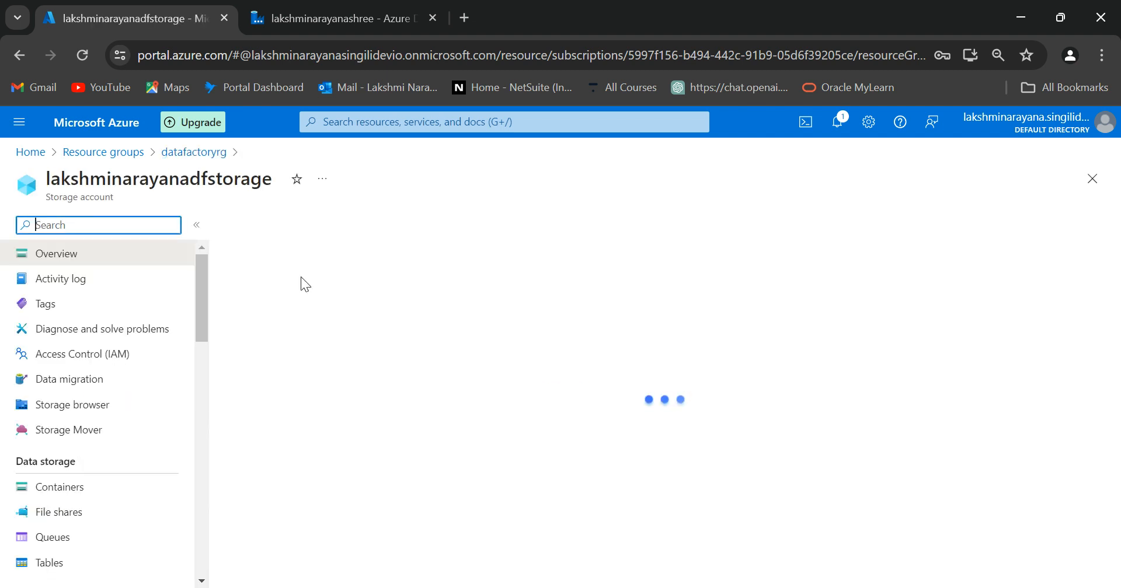
click(67, 512)
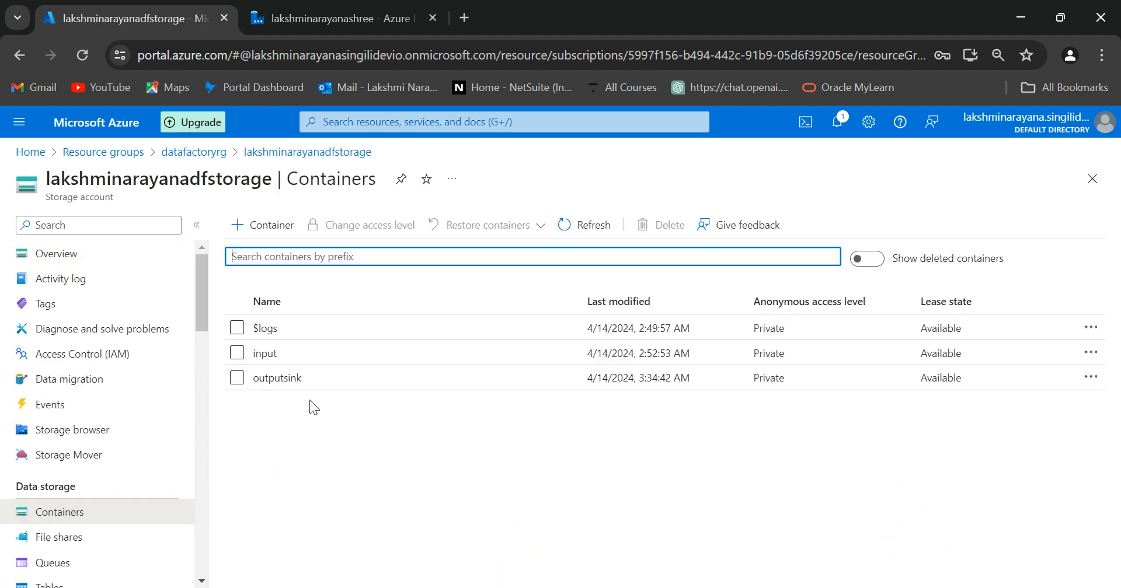
click(267, 357)
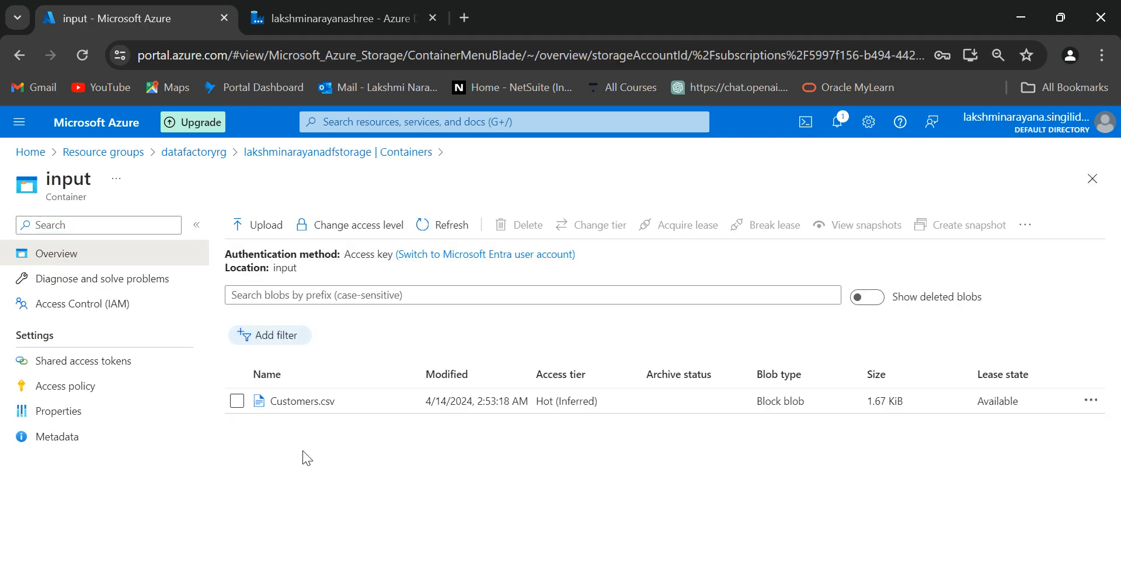
Examine the outputsink container's contents, then switch back to the Data Factory authoring tab.
click(323, 158)
click(280, 376)
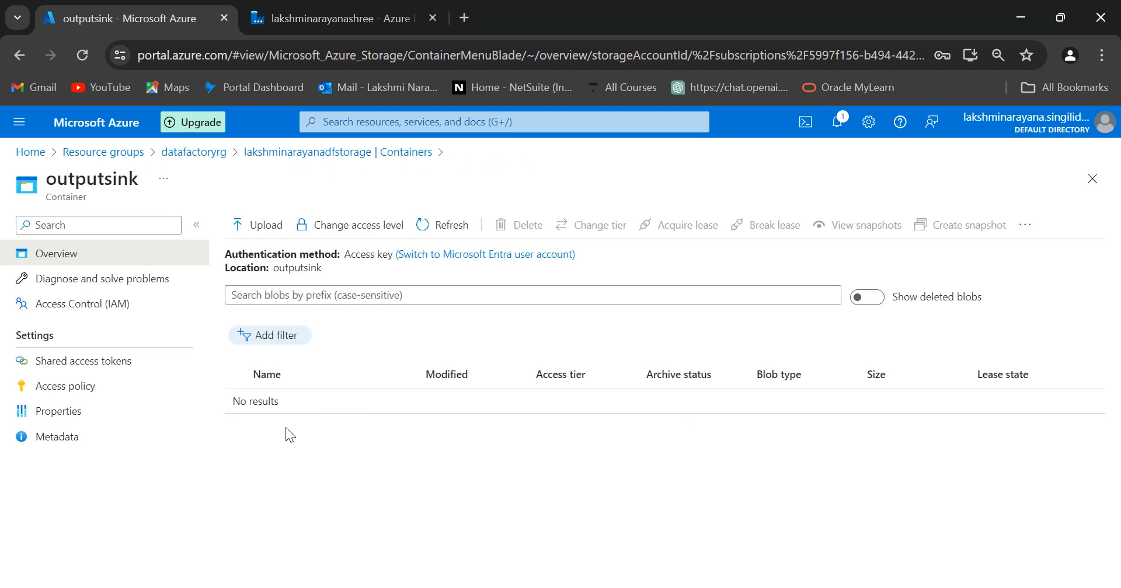
click(325, 18)
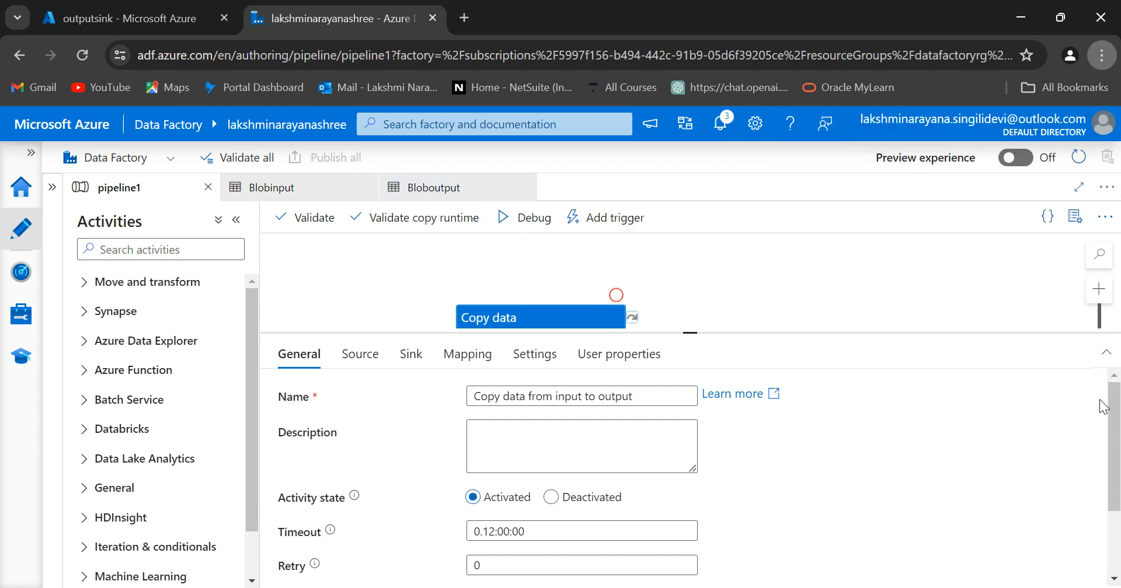
key(F11)
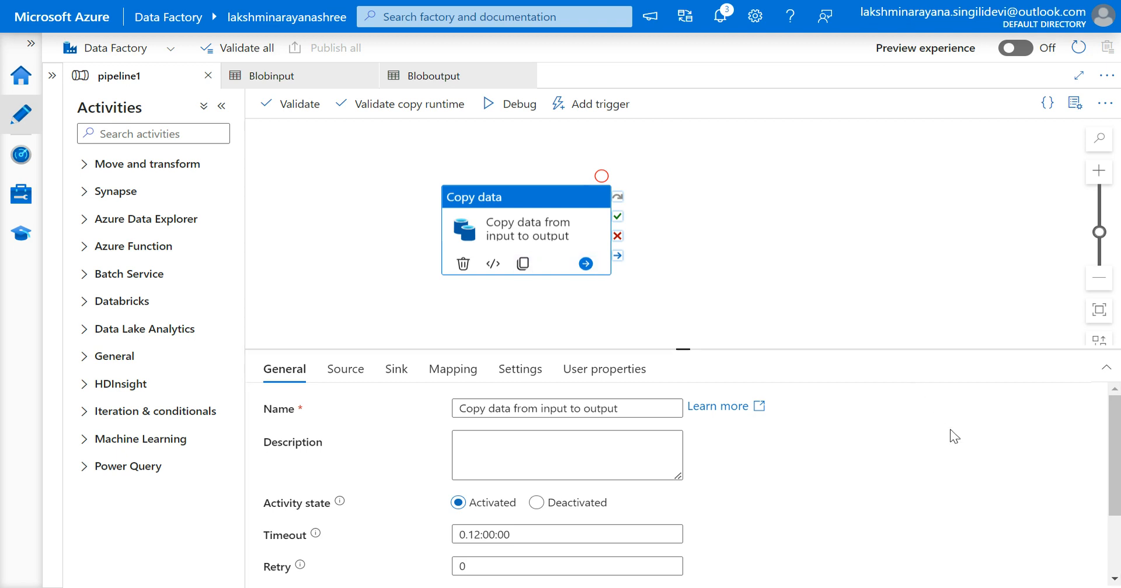
double_click(145, 541)
key(shift+Tab)
key(shift+Tab)
click(145, 542)
click(719, 301)
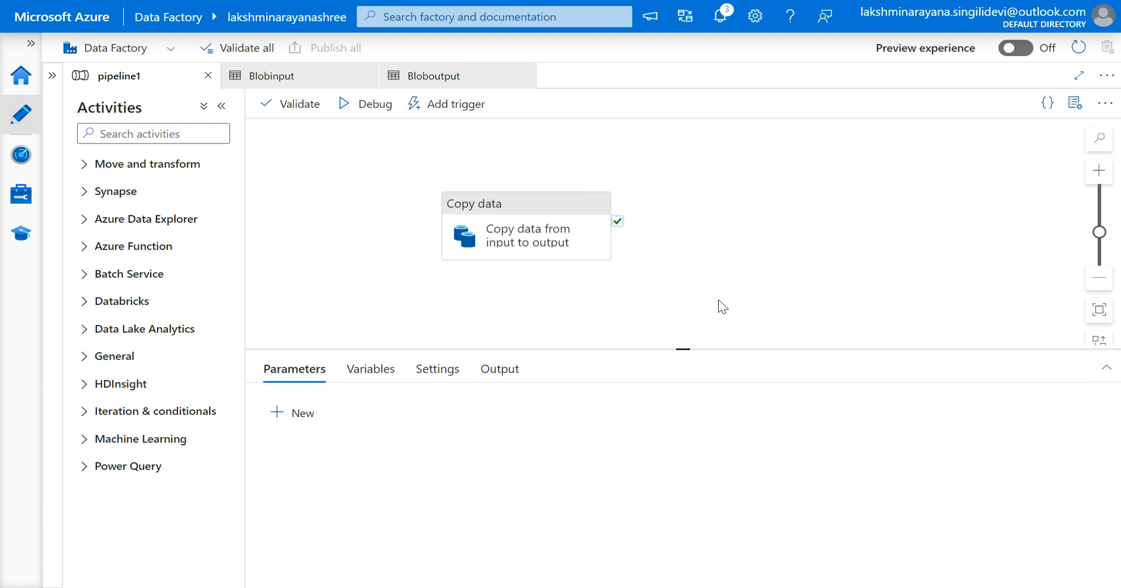
Trigger pipeline1 now with the last published configuration.
click(511, 256)
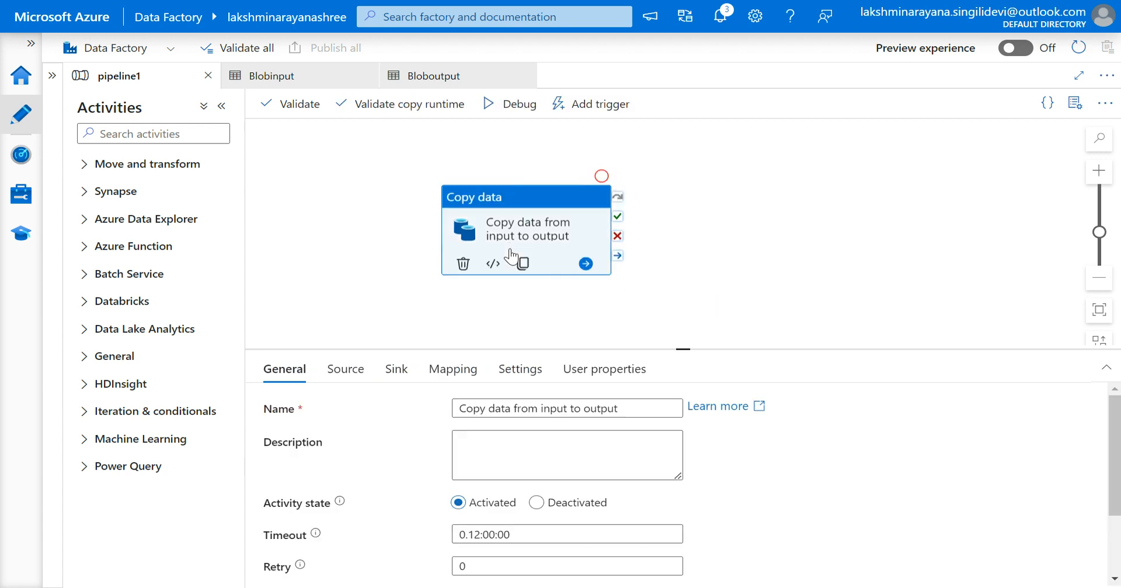
click(583, 114)
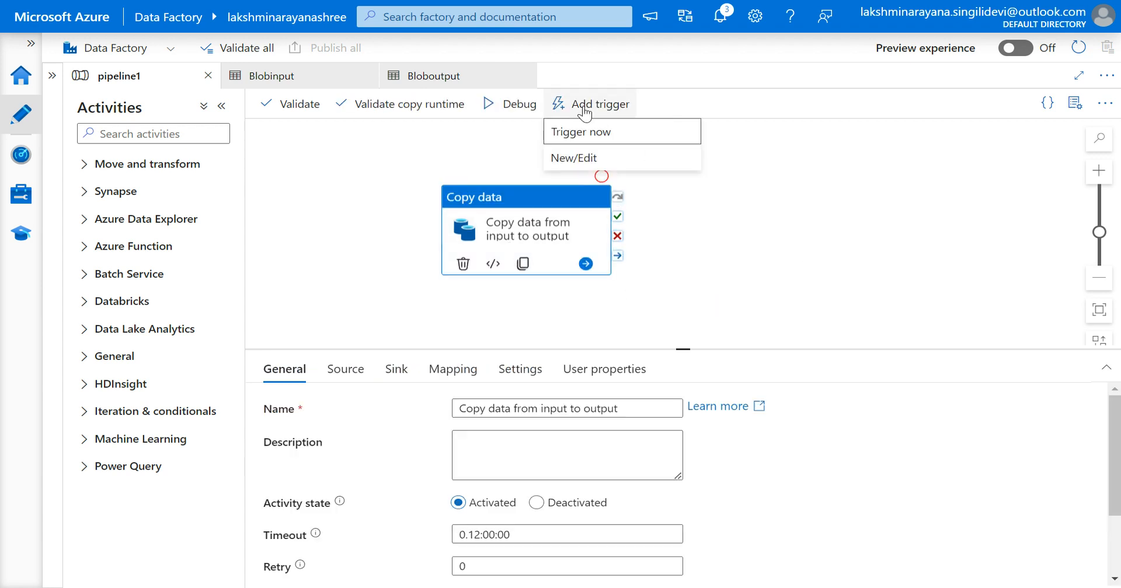
click(585, 133)
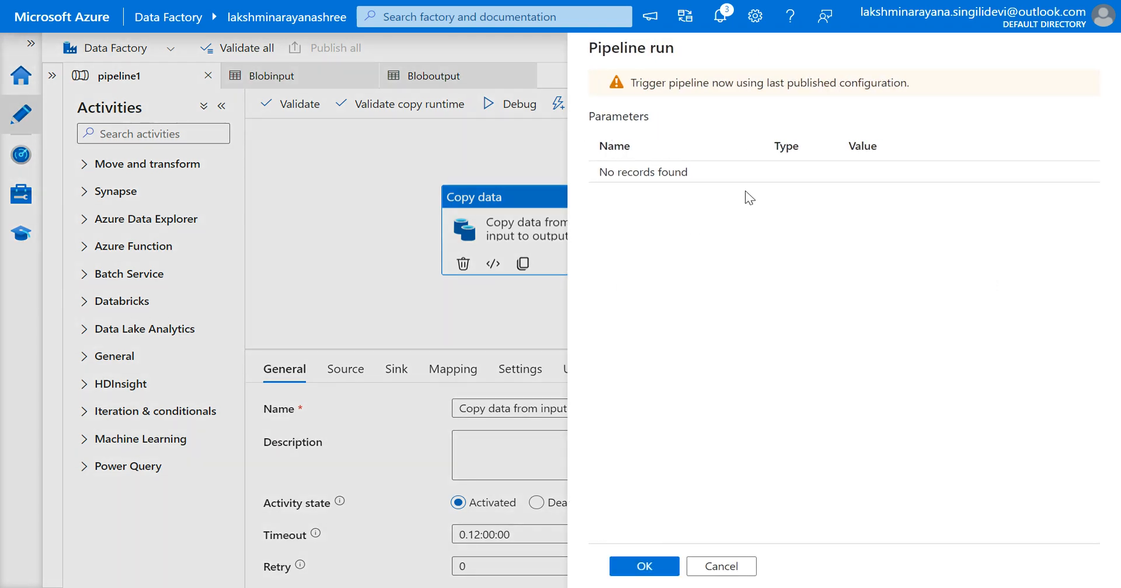
click(636, 567)
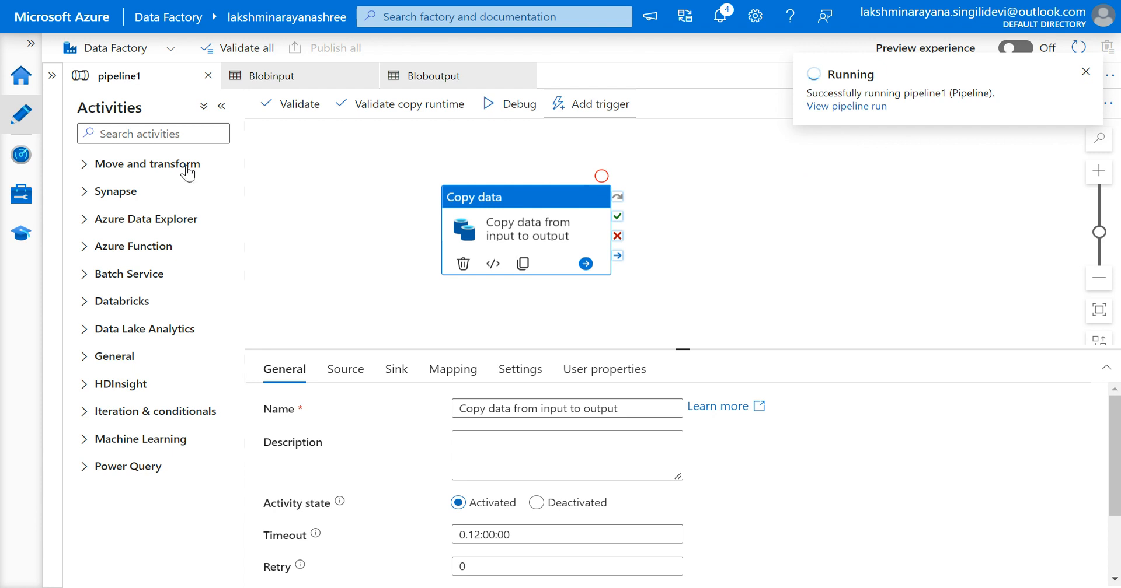
Check the triggered pipeline1 run's status in the Monitor hub's pipeline runs and trigger runs, refreshing the list.
click(34, 158)
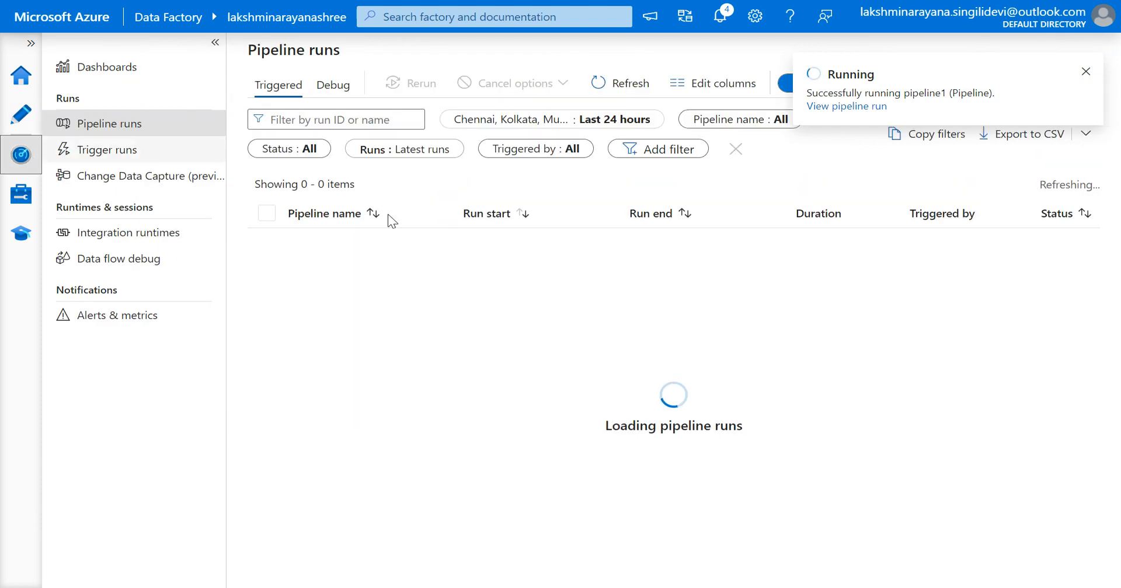
click(599, 88)
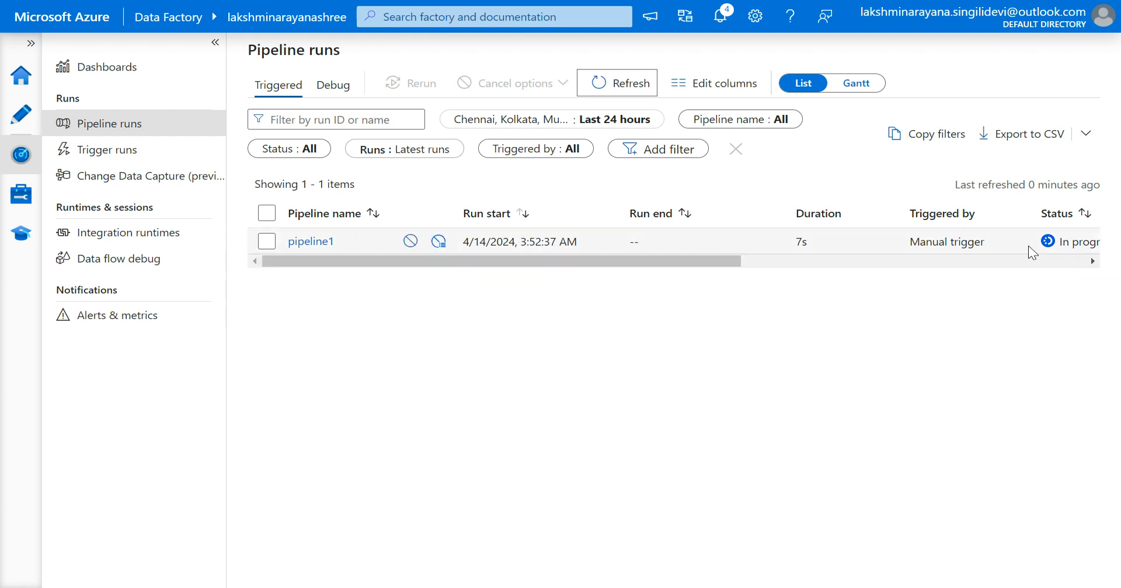
scroll(1029, 247, right, 6)
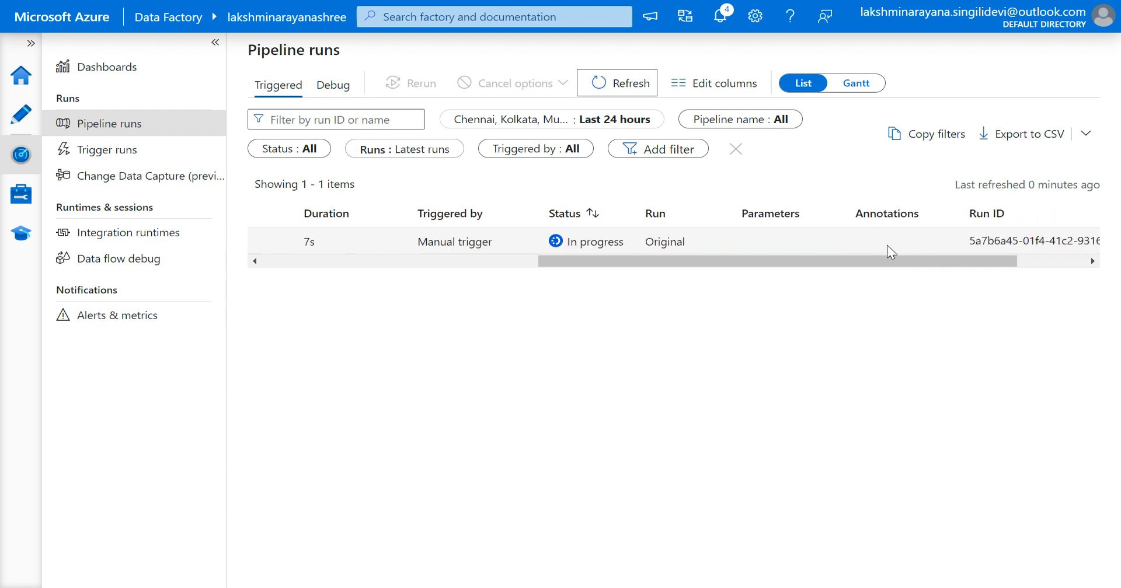
scroll(820, 248, left, 5)
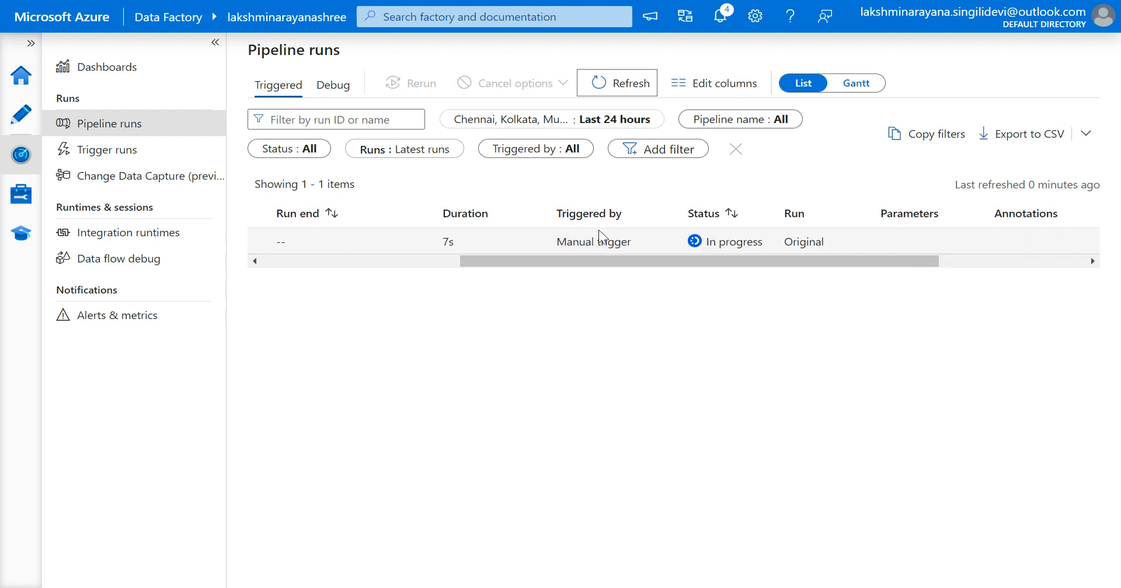
click(109, 156)
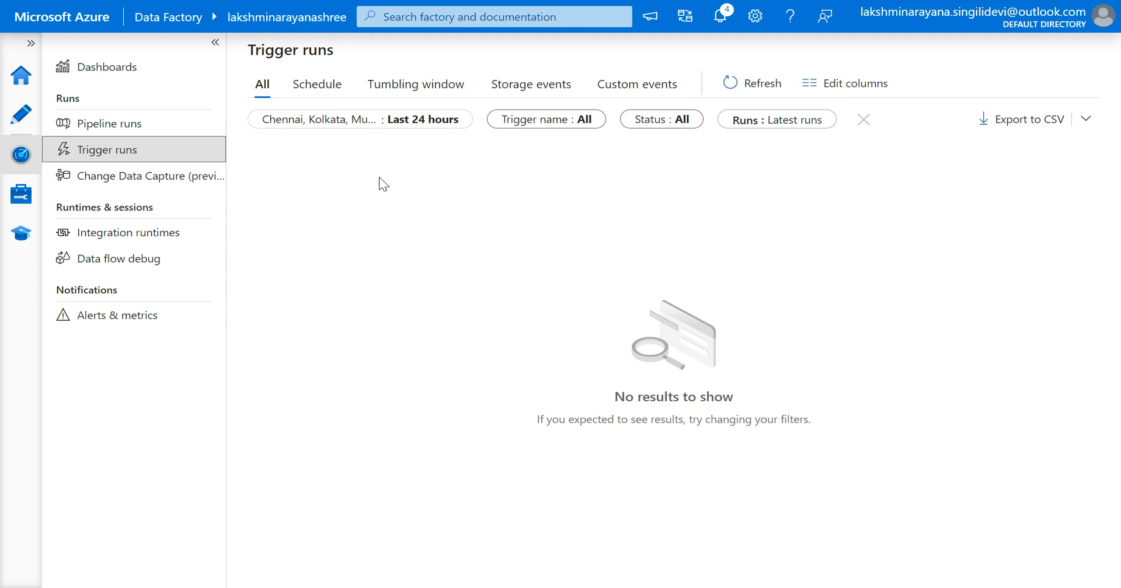
click(109, 125)
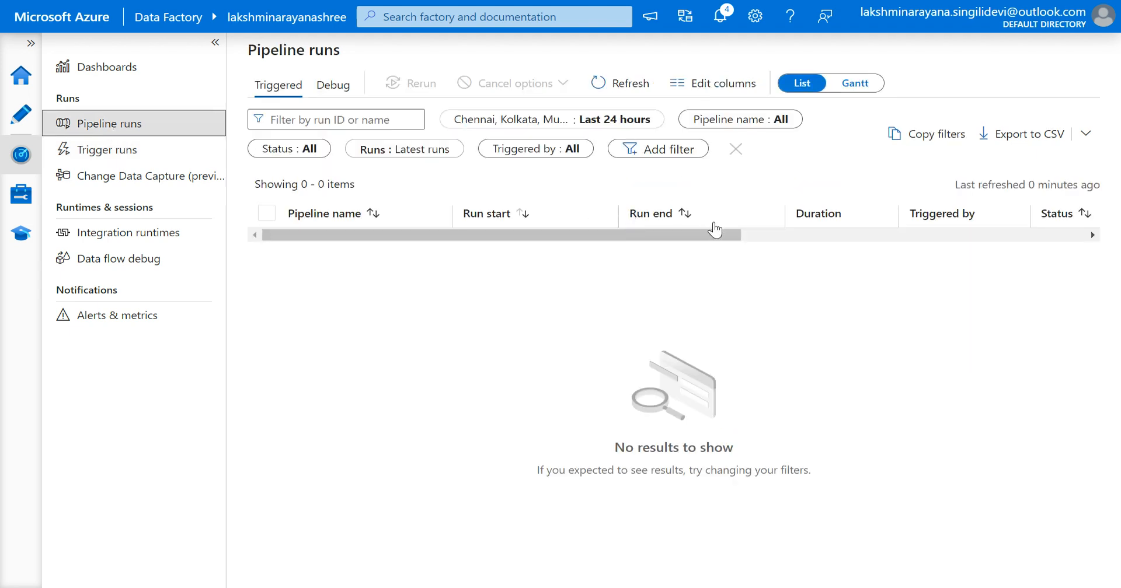
click(602, 87)
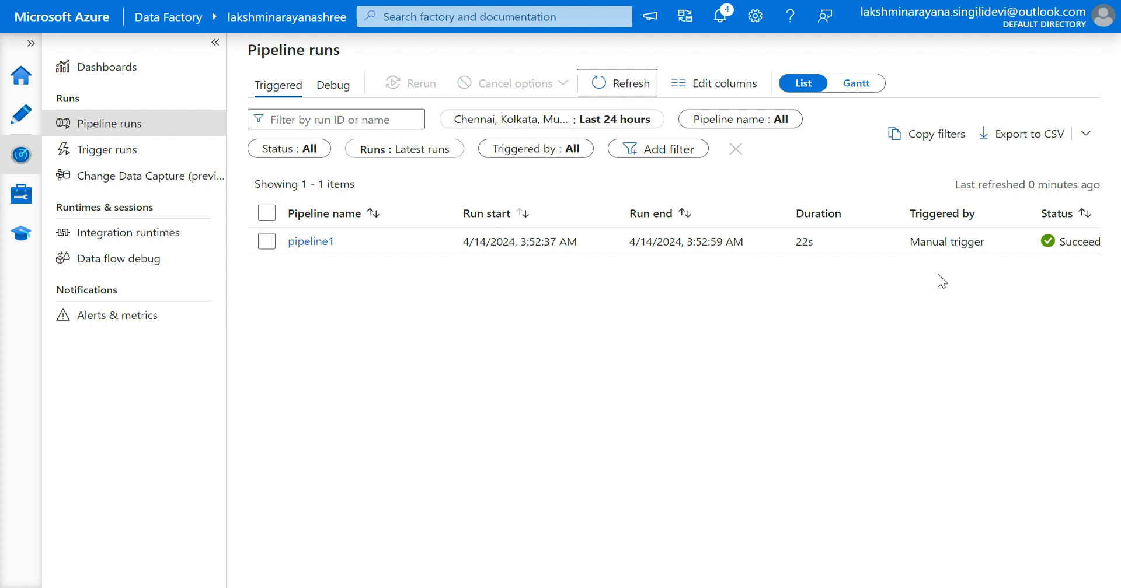
scroll(944, 243, right, 5)
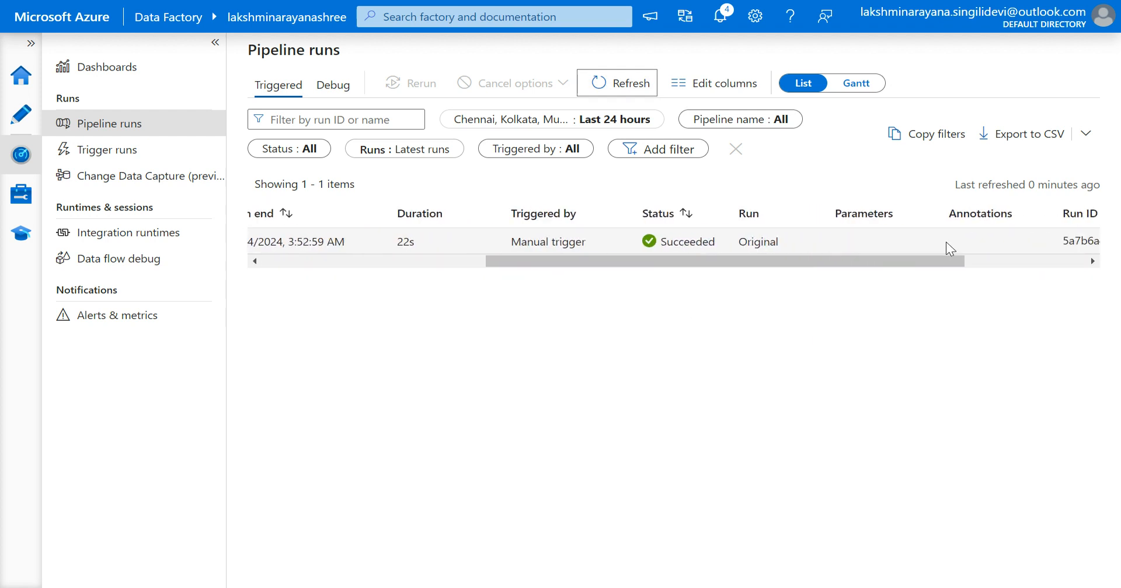
scroll(945, 248, left, 3)
scroll(768, 255, left, 2)
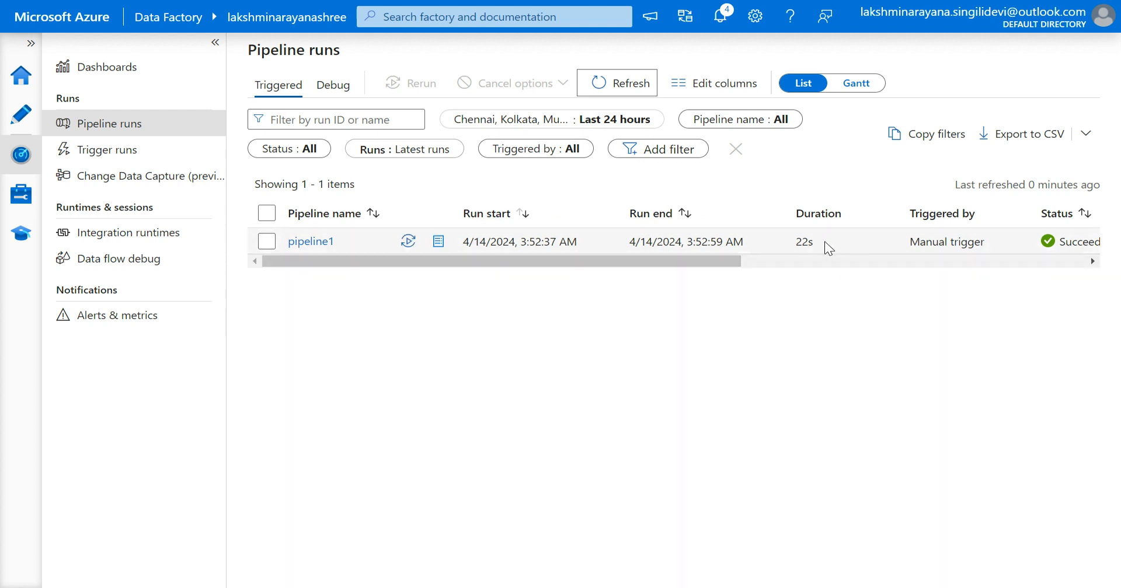
Scroll across the pipeline1 run's row to review its status, run type and run ID columns.
scroll(845, 248, right, 1)
scroll(845, 248, right, 5)
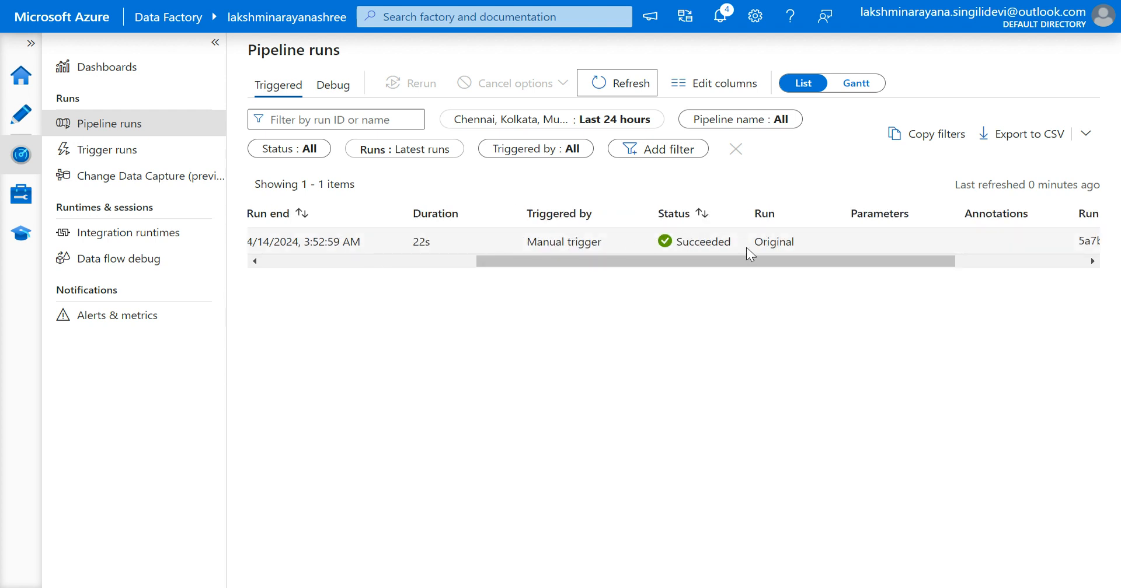
scroll(823, 244, right, 4)
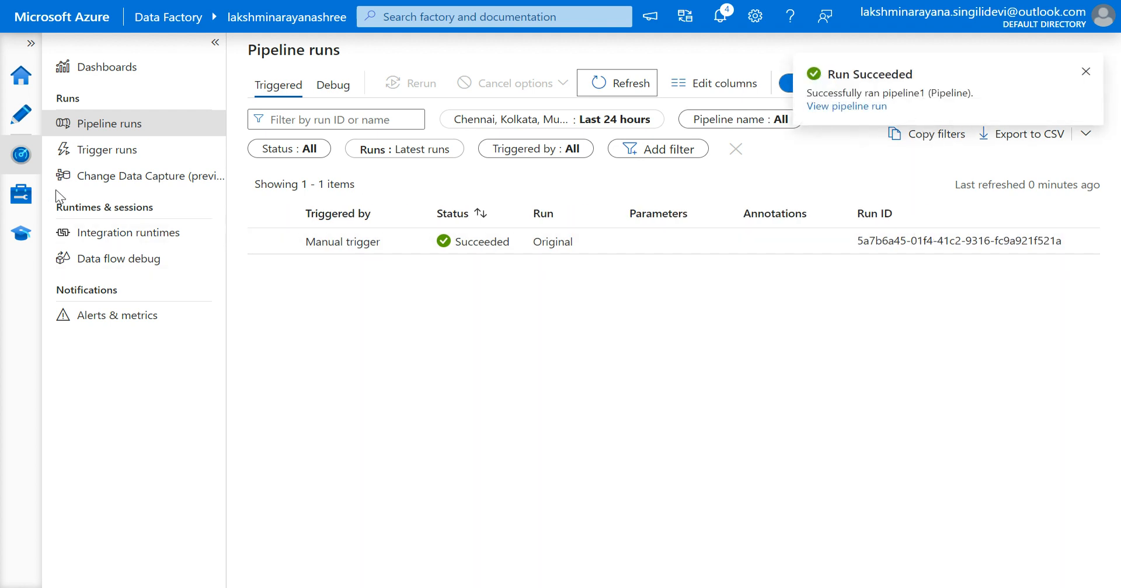
Look over the linked services, then return to pipeline1 in the authoring canvas and select its Copy data activity.
click(21, 196)
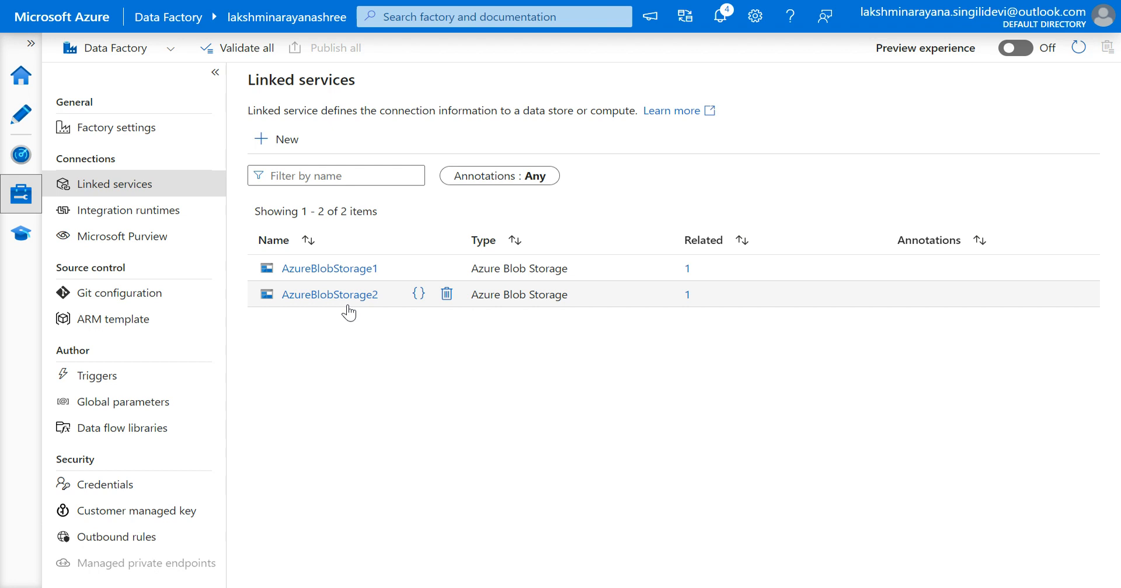
click(24, 156)
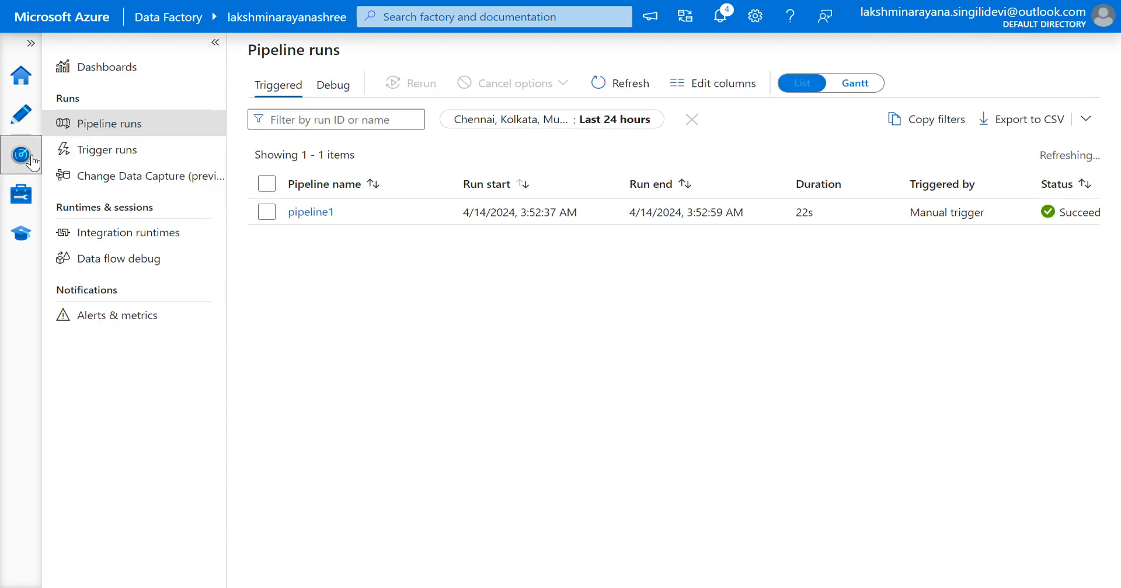
click(23, 117)
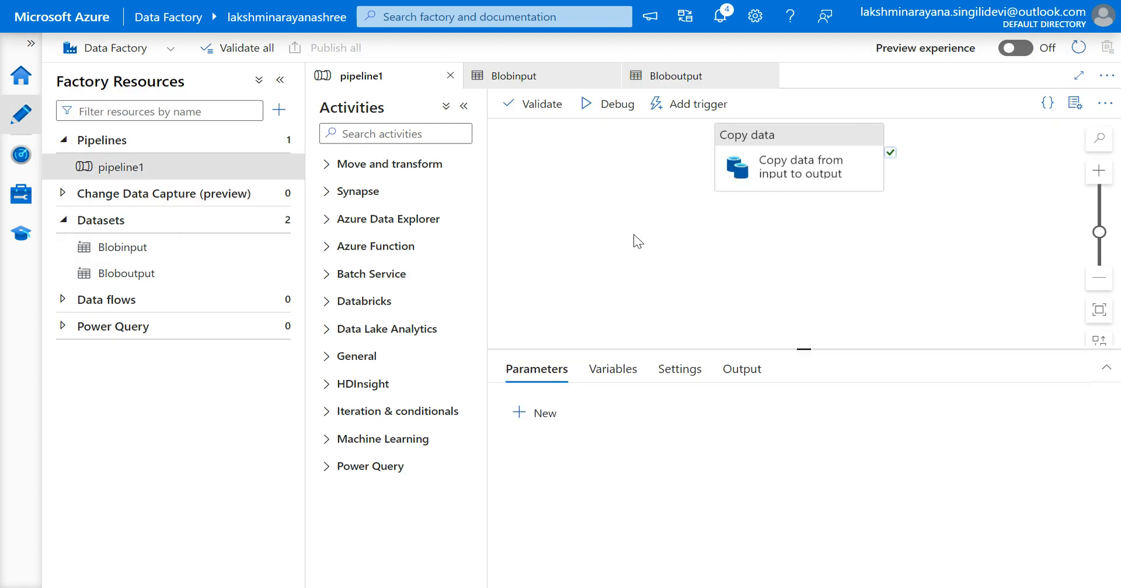
click(763, 199)
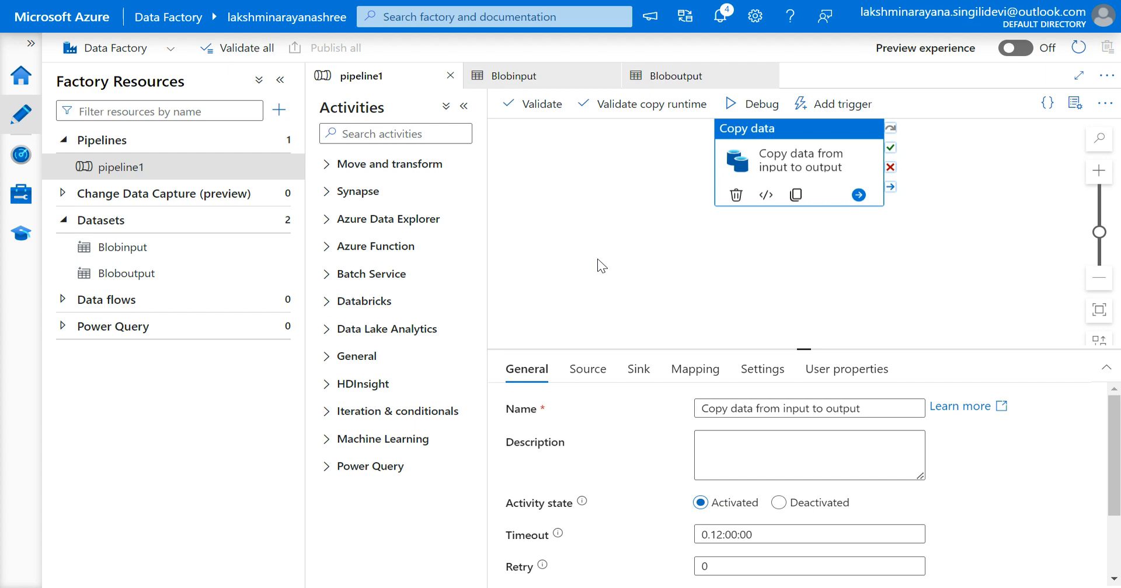
Switch to the Azure portal tab and reopen the outputsink container of the lakshminarayanadfstorage account.
key(F11)
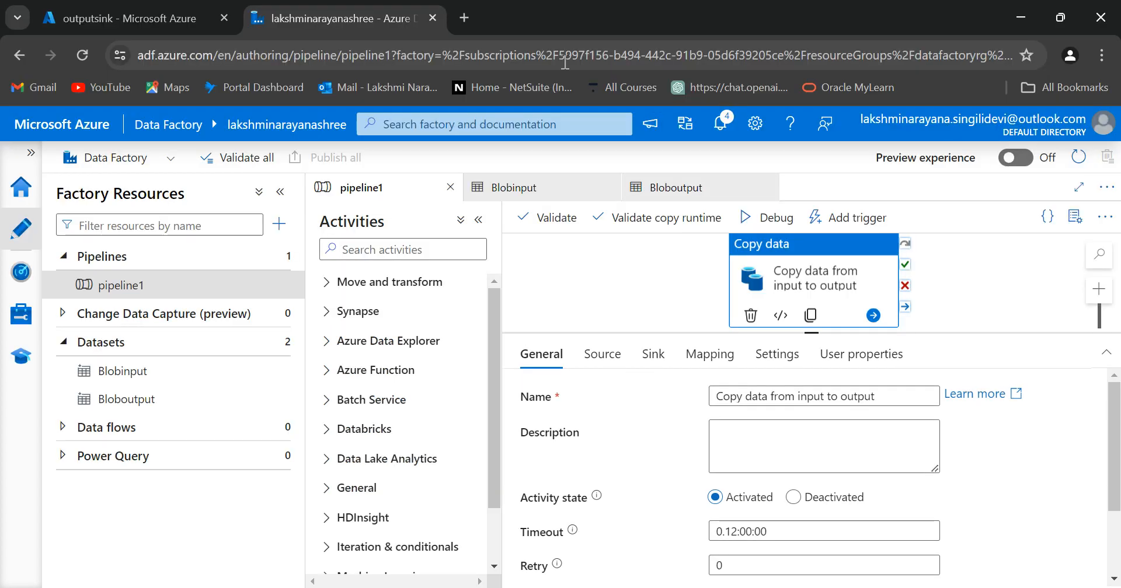
click(134, 7)
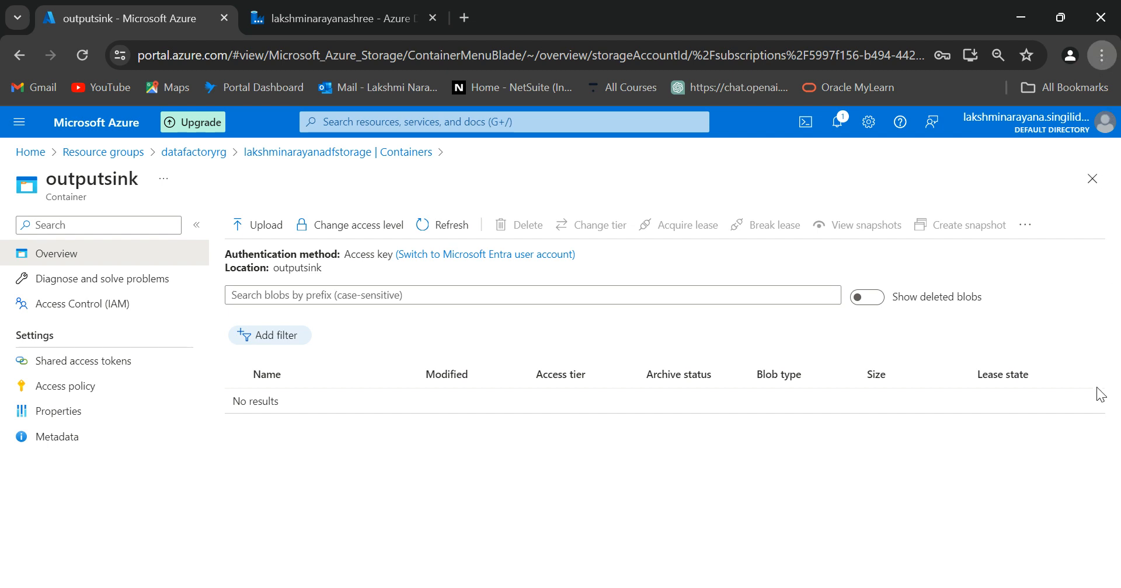
key(F11)
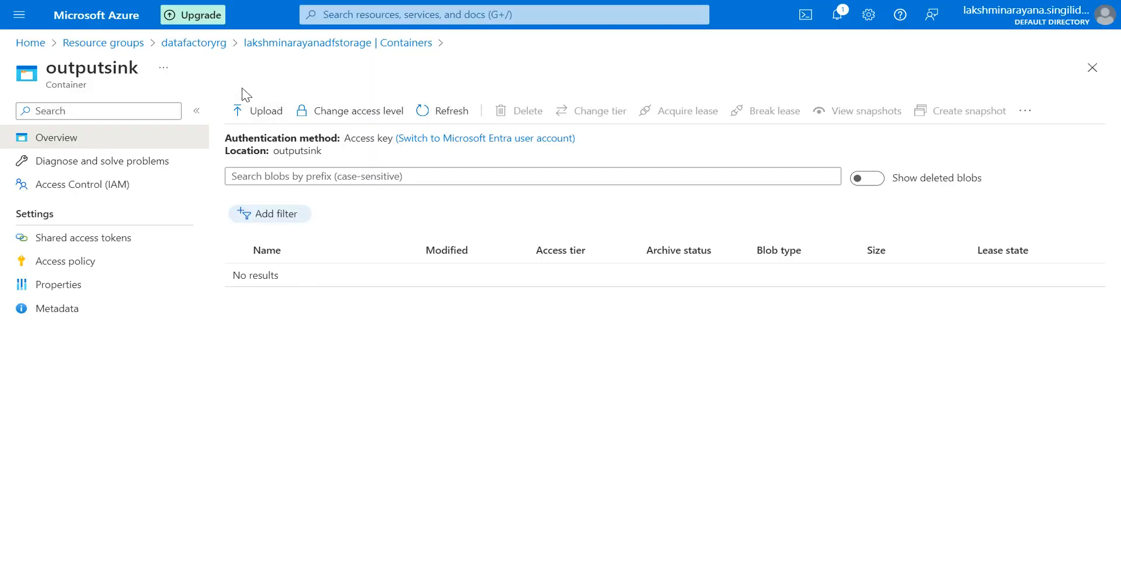
click(273, 45)
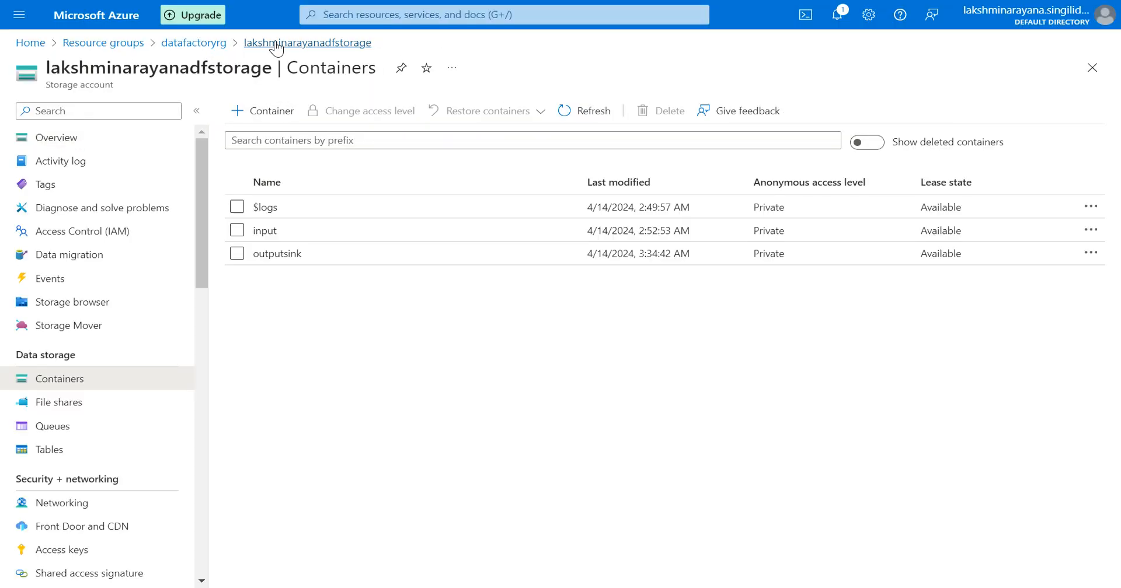
click(275, 253)
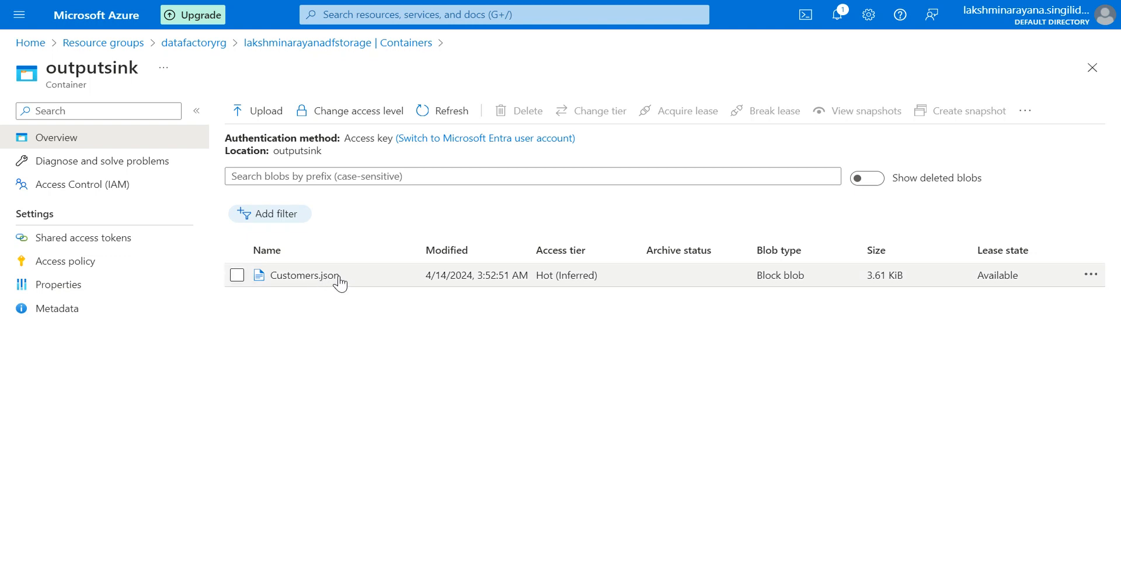
Open Customers.json in the outputsink container and examine its JSON content in the editor, then close it.
click(338, 282)
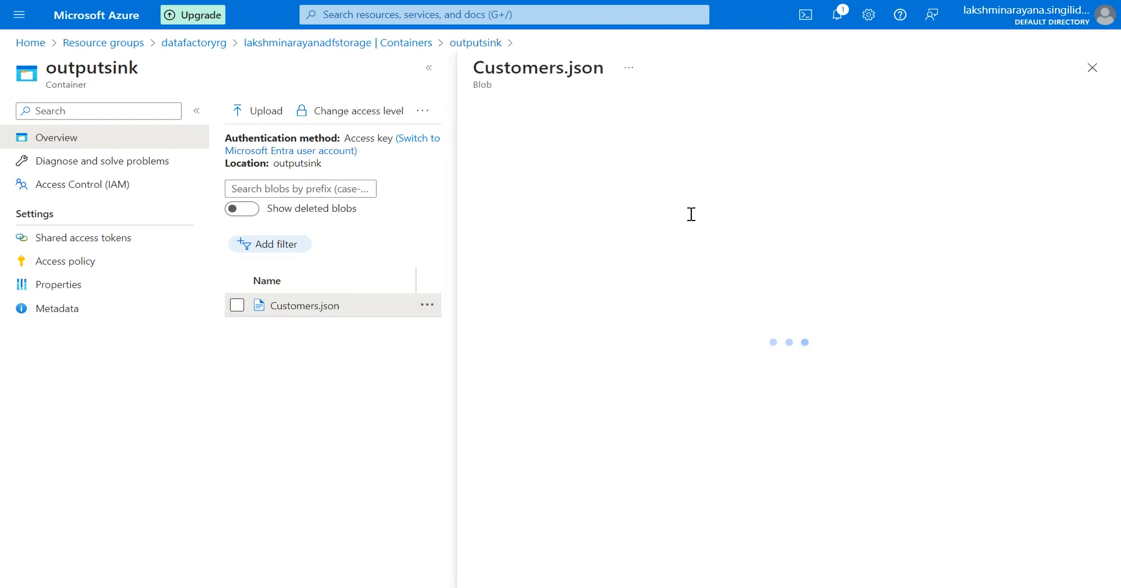
click(683, 146)
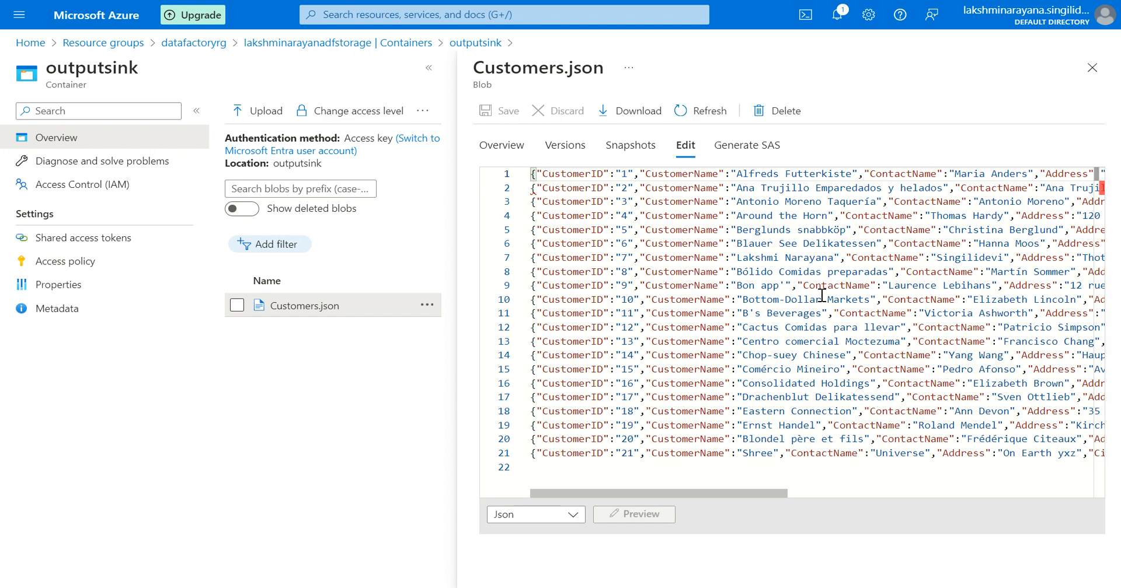
scroll(823, 296, right, 5)
scroll(823, 296, right, 7)
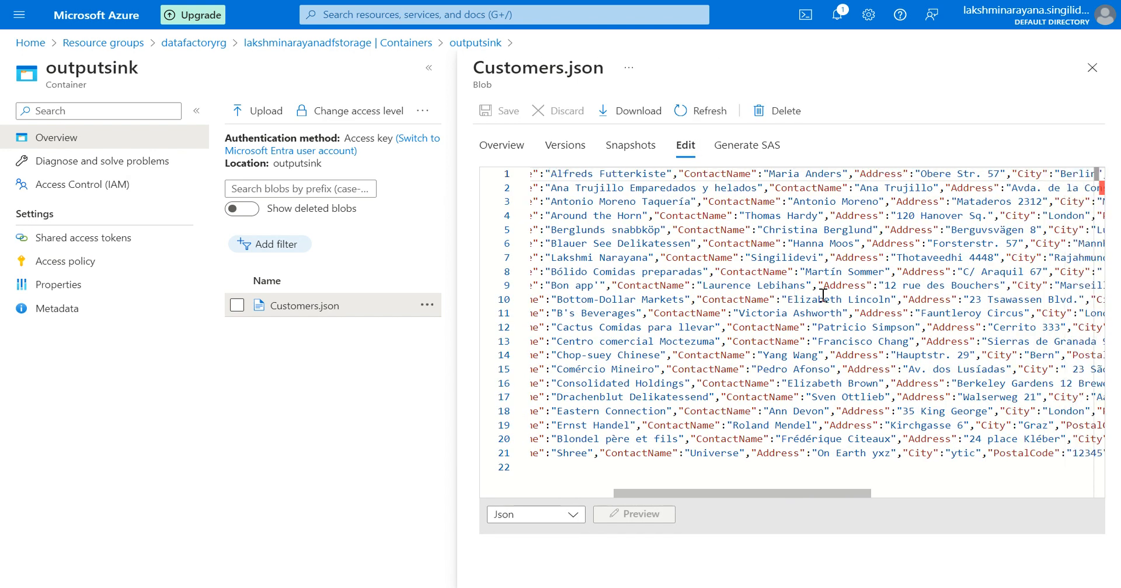
scroll(823, 296, left, 9)
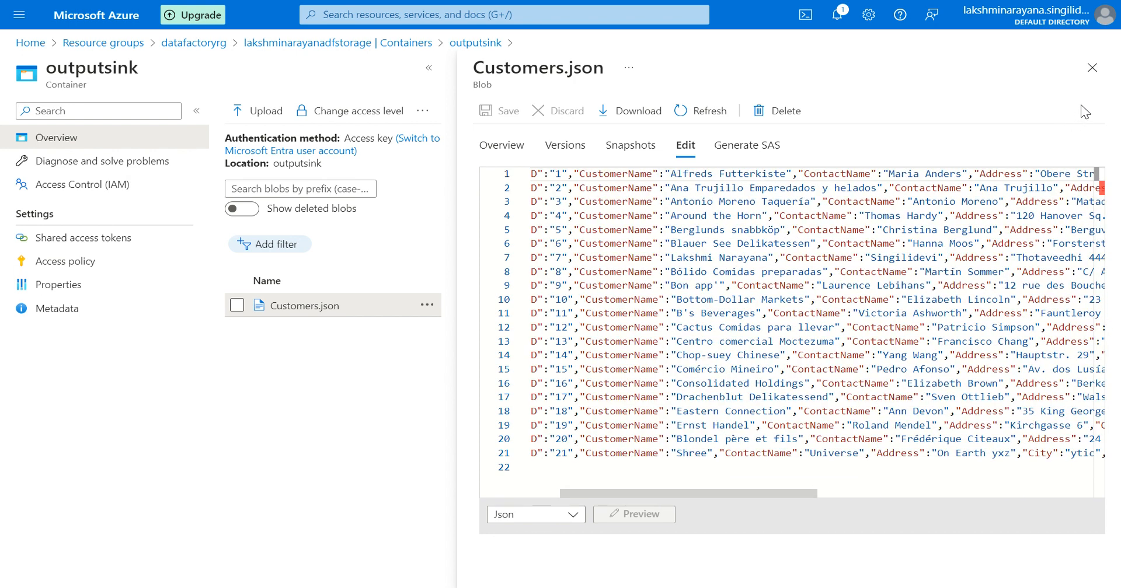
click(1091, 67)
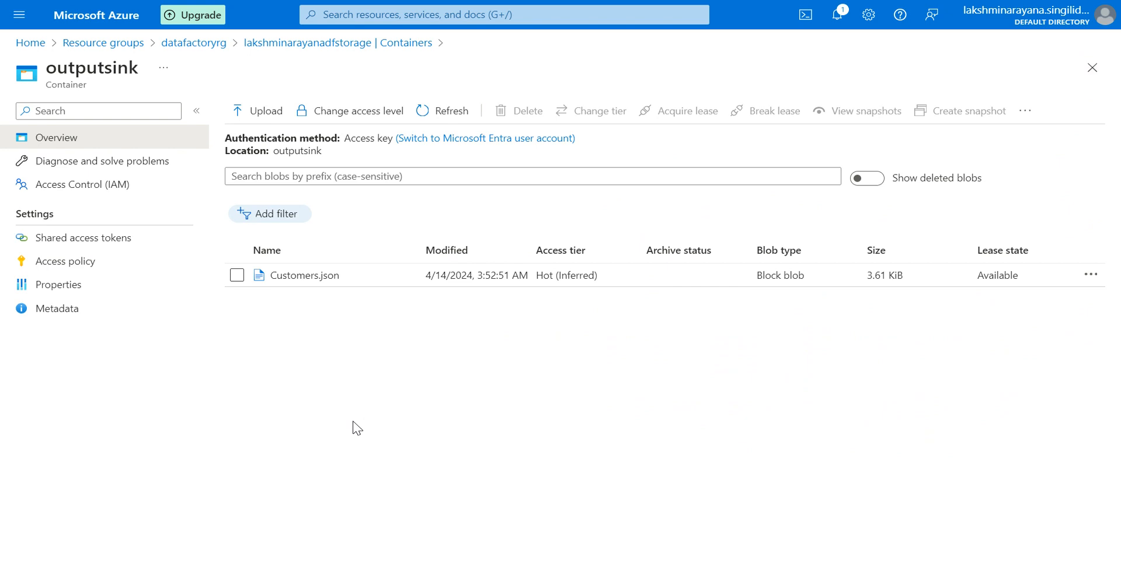
Compare the input container's Customers.csv with the outputsink container's files by opening each container in turn.
click(318, 43)
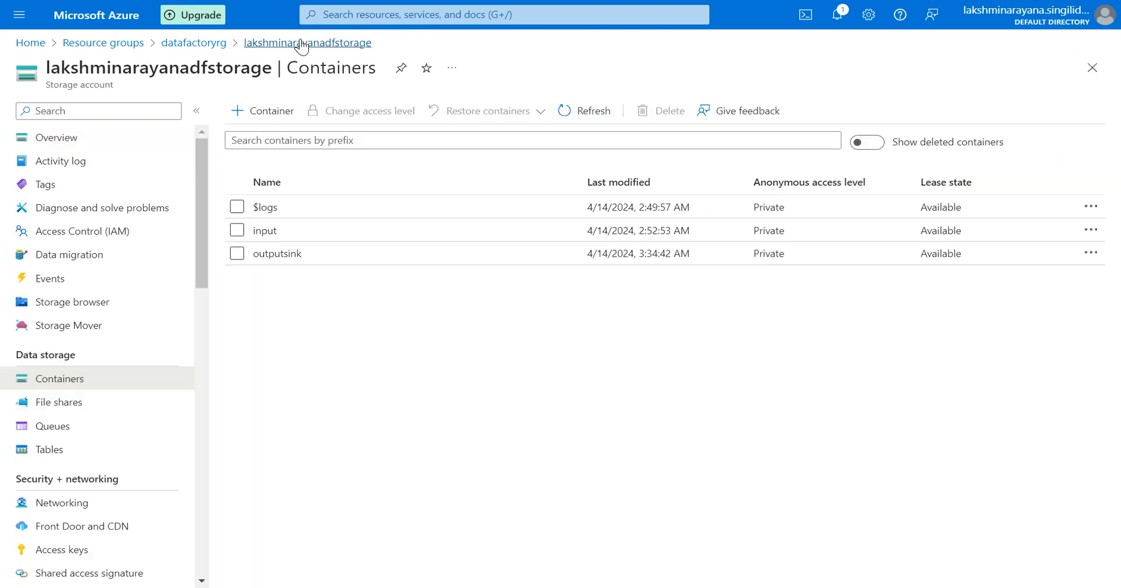
click(278, 233)
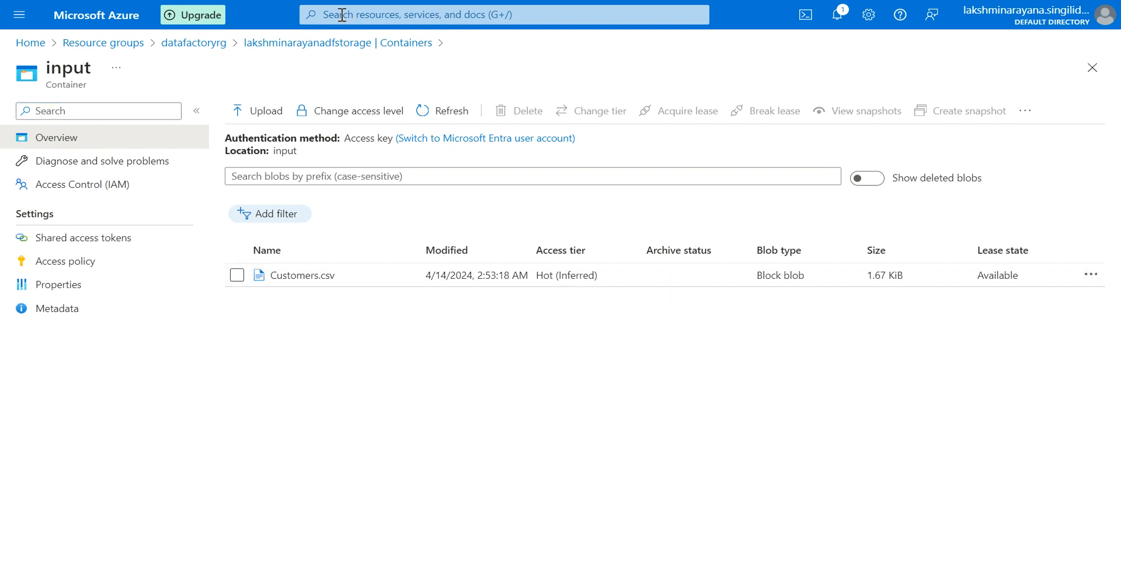
click(312, 48)
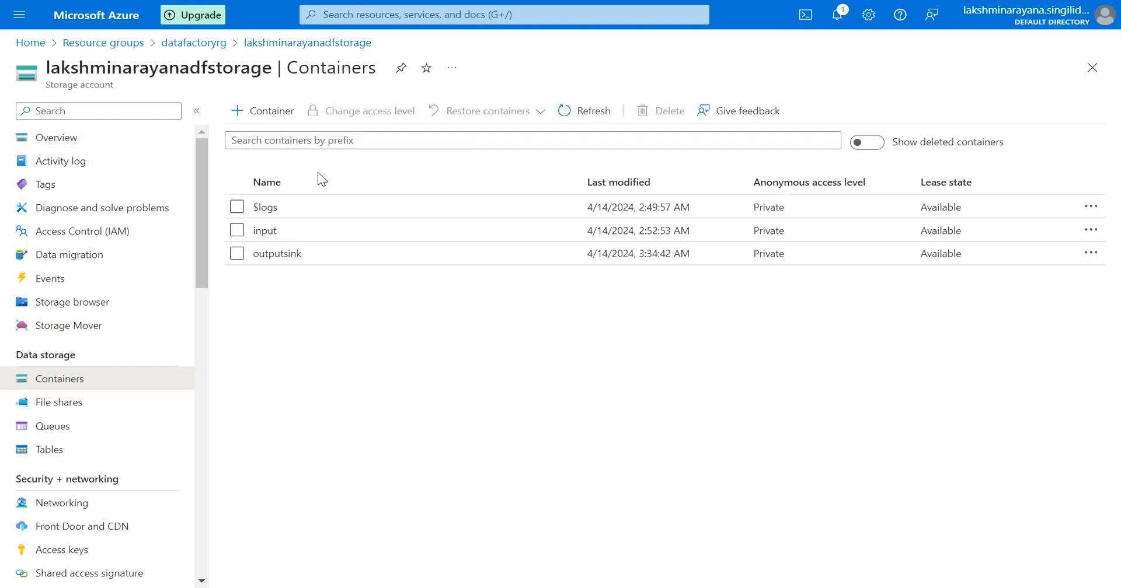
click(288, 252)
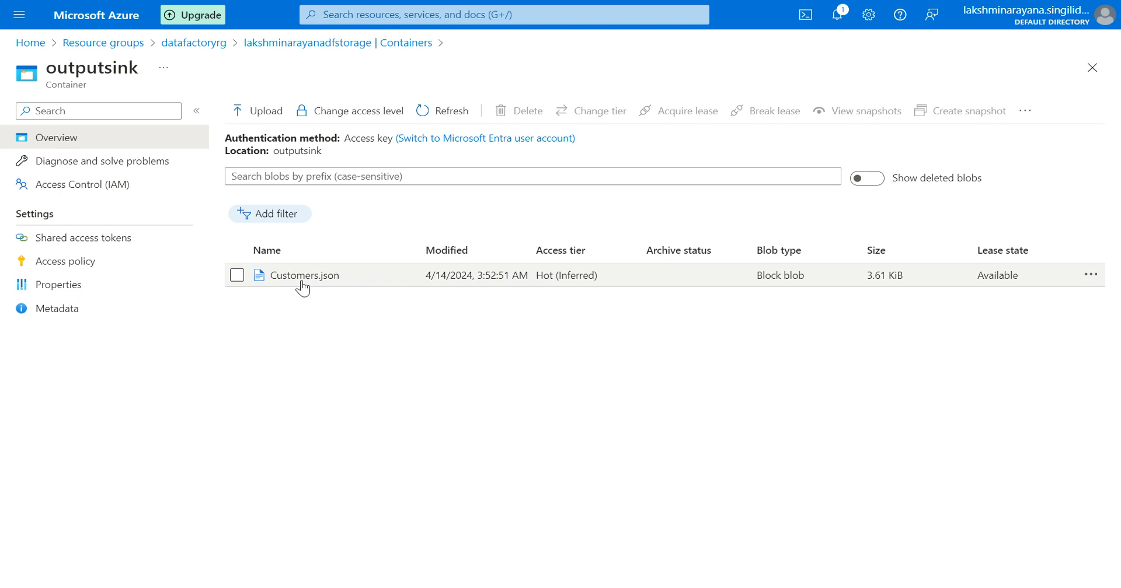